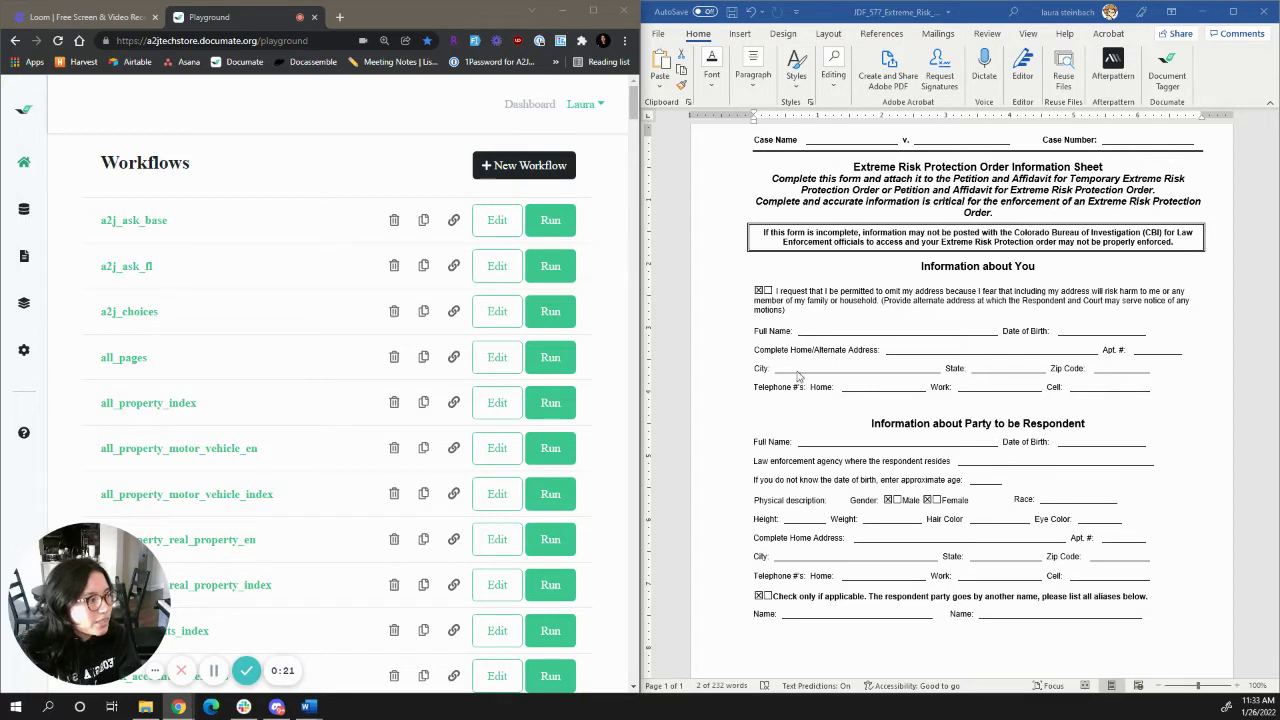
- Start a new workflow, enter 'JDF 577' as its name, and create it
{"action": "scroll", "coordinate": [921, 472], "scroll_direction": "up", "scroll_amount": 1}
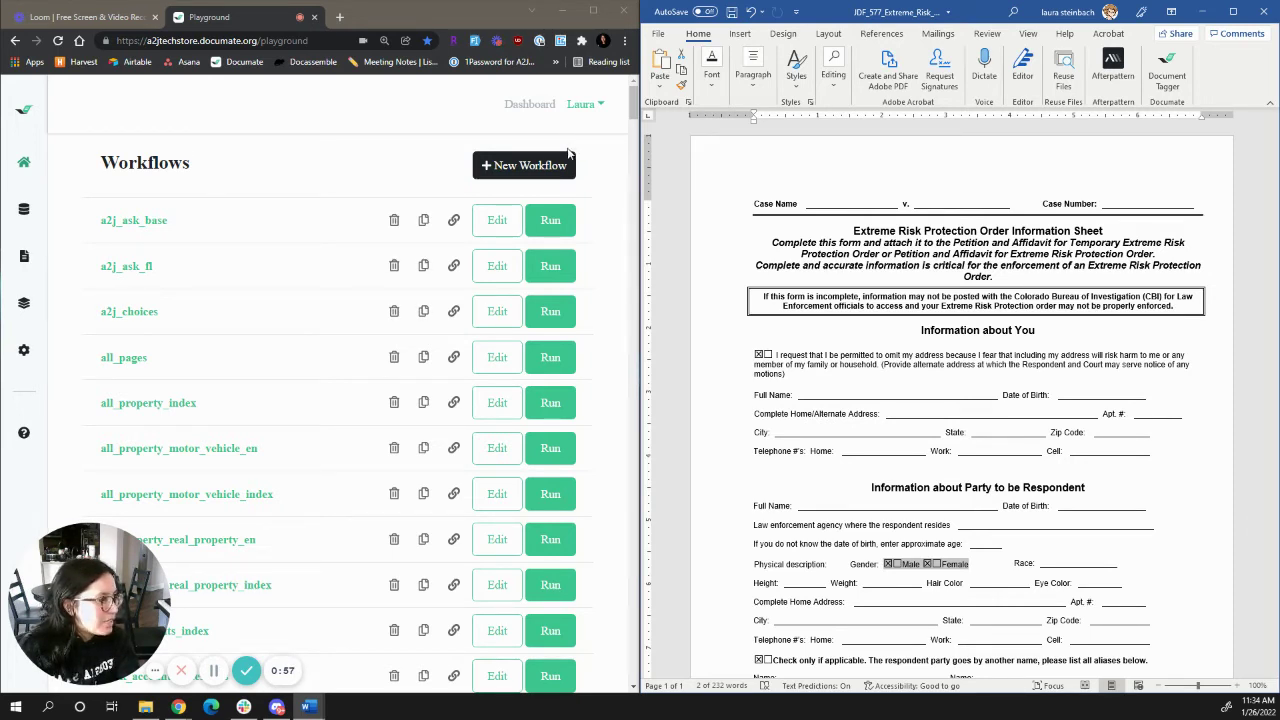
{"action": "left_click", "coordinate": [563, 162]}
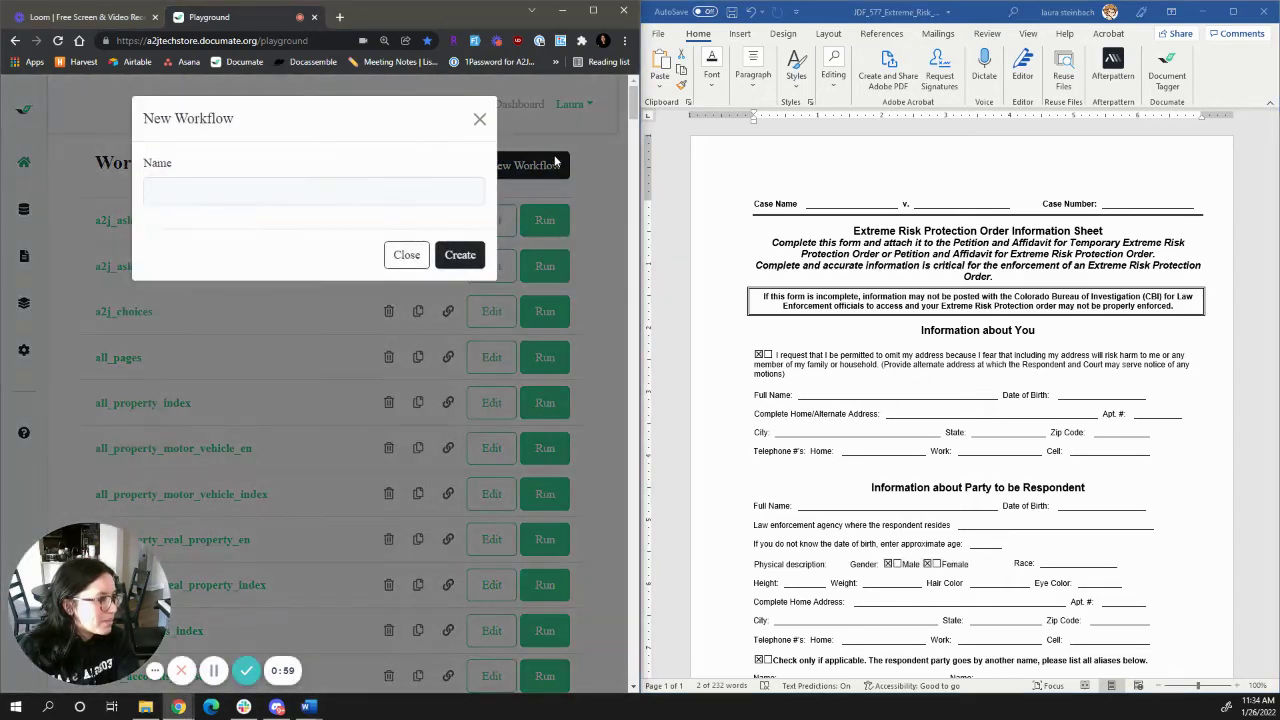
{"action": "left_click", "coordinate": [432, 189]}
{"action": "type", "text": "JDF "}
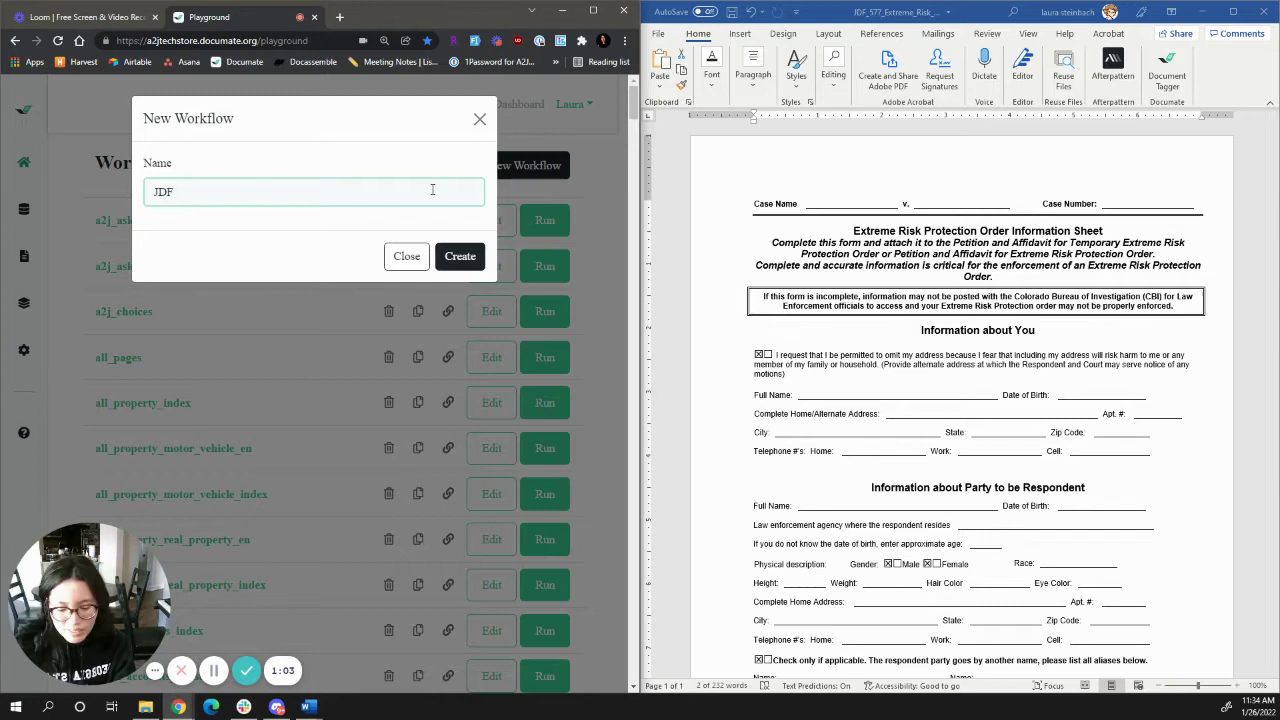
{"action": "type", "text": "577"}
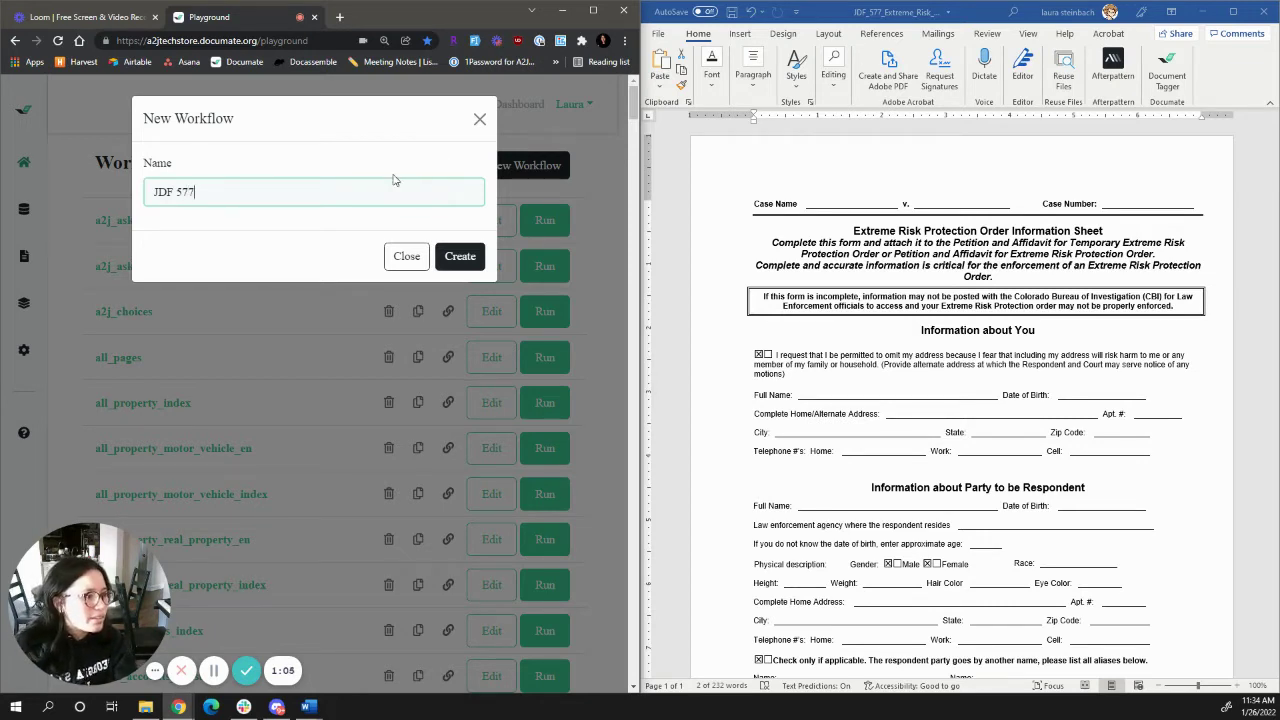
{"action": "left_click", "coordinate": [460, 257]}
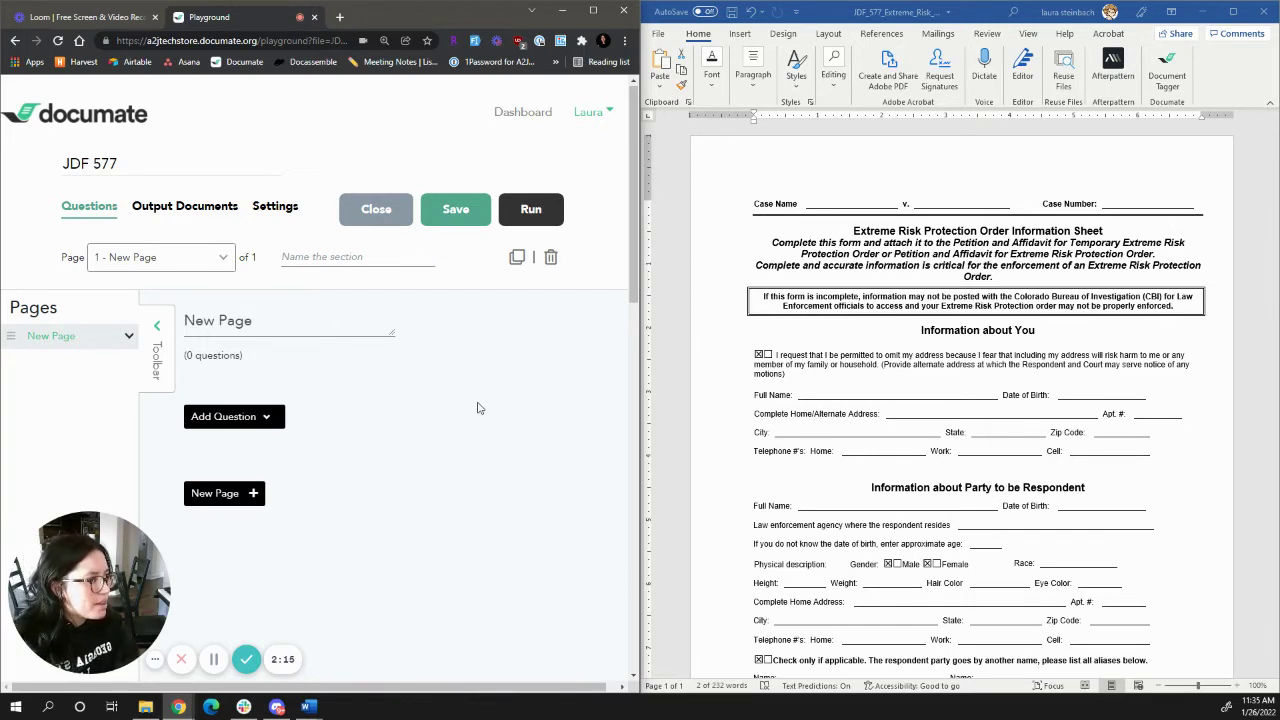
- Scroll through the JDF 577 editor to check its single empty New Page
{"action": "scroll", "coordinate": [477, 408], "scroll_direction": "down", "scroll_amount": 1}
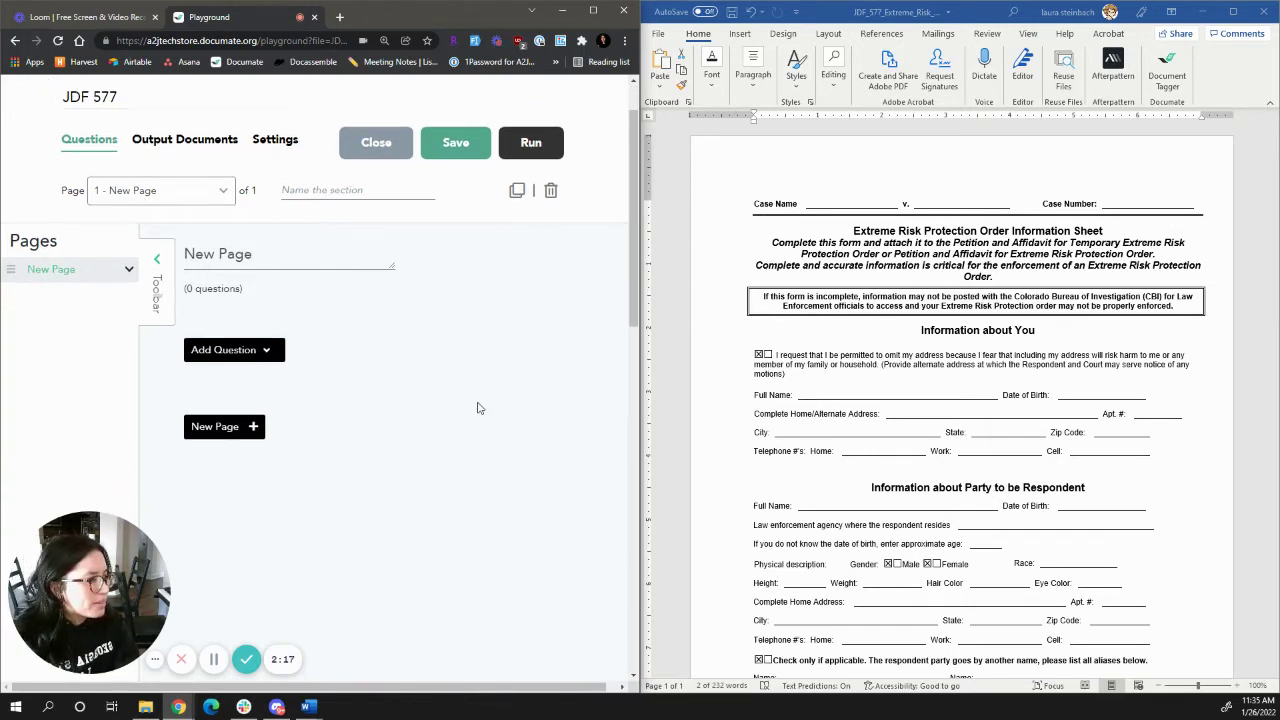
{"action": "scroll", "coordinate": [477, 408], "scroll_direction": "up", "scroll_amount": 1}
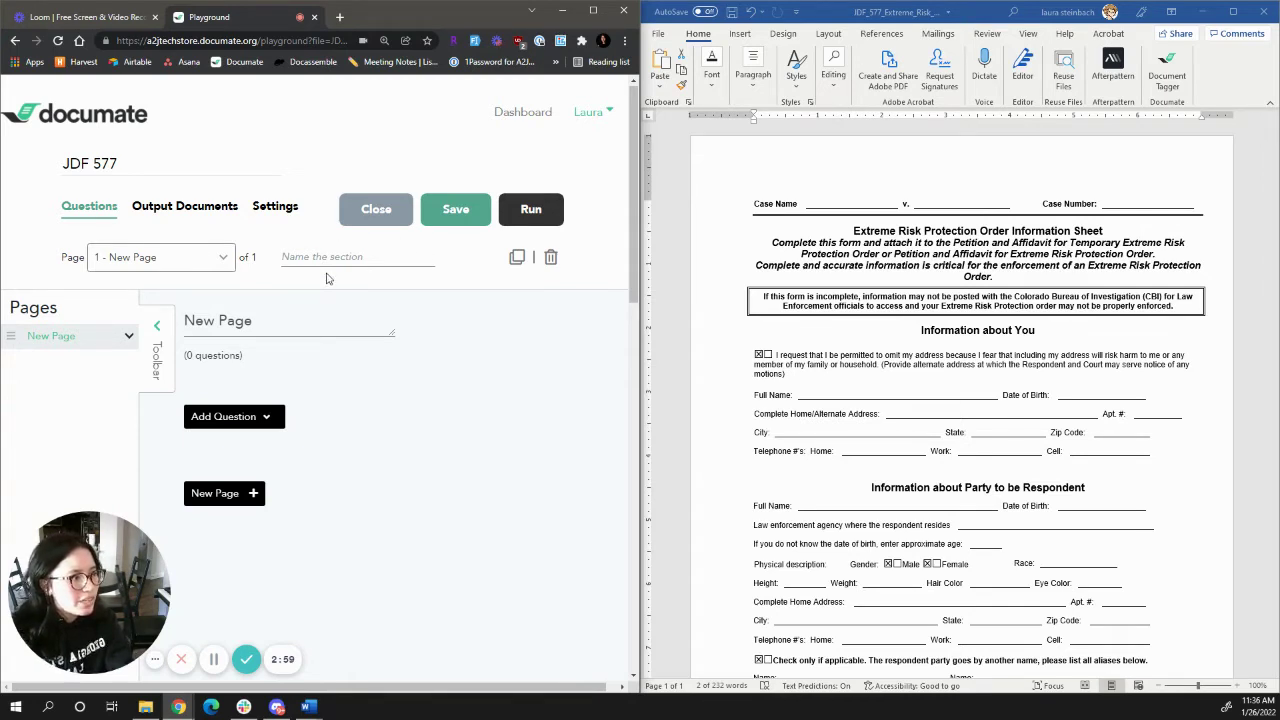
{"action": "left_click", "coordinate": [283, 327]}
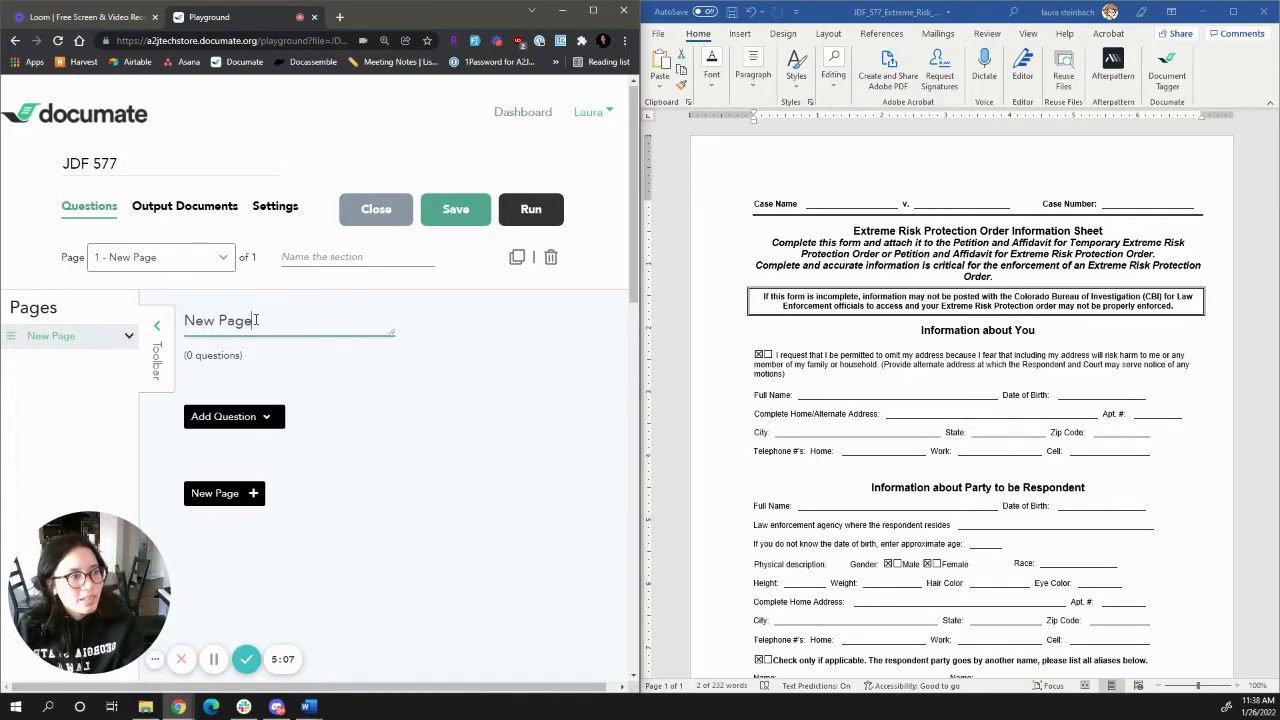
- Replace the page title 'New Page' with 'Information About You' and copy the new title
{"action": "left_click_drag", "start_coordinate": [256, 320], "coordinate": [186, 319]}
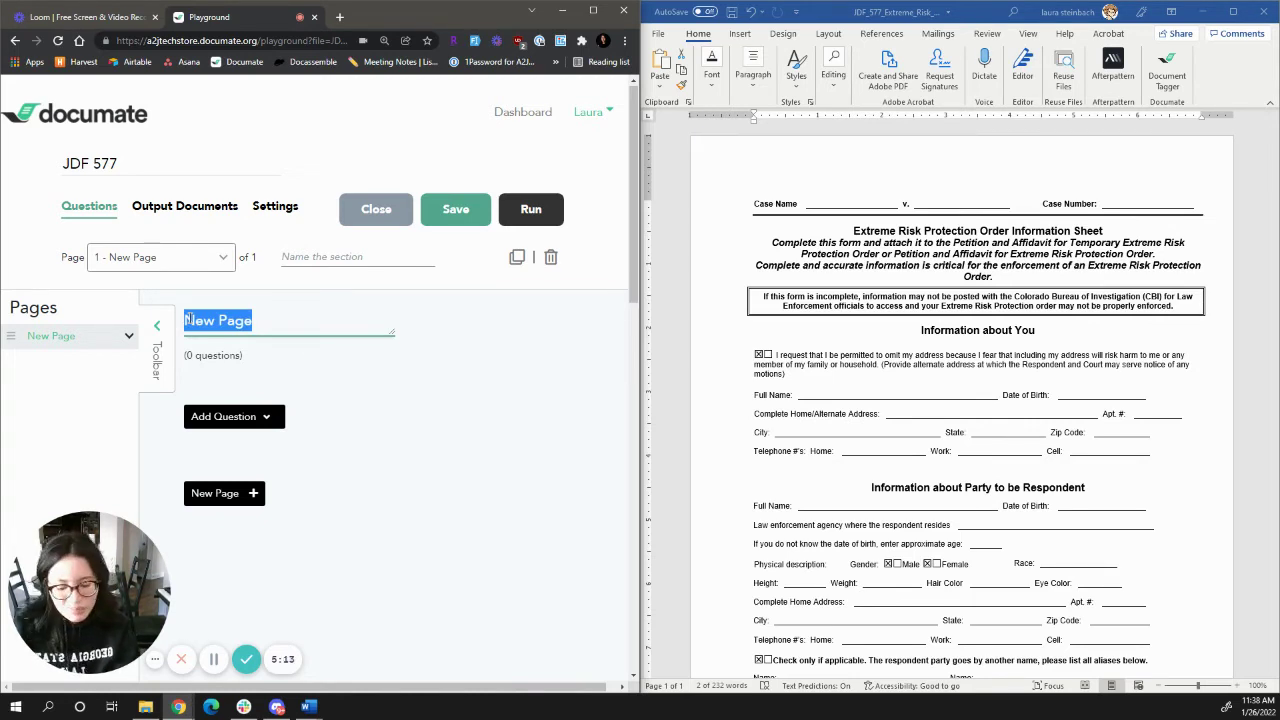
{"action": "type", "text": "Informat"}
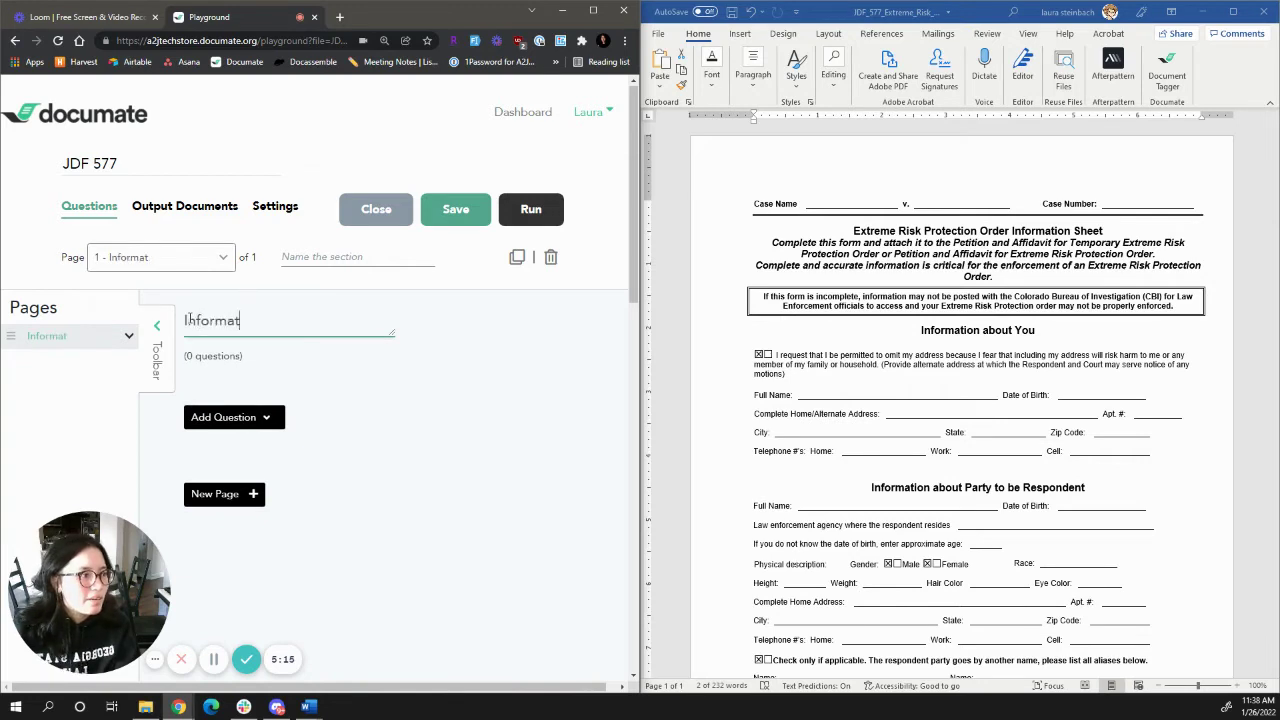
{"action": "type", "text": "ion About You"}
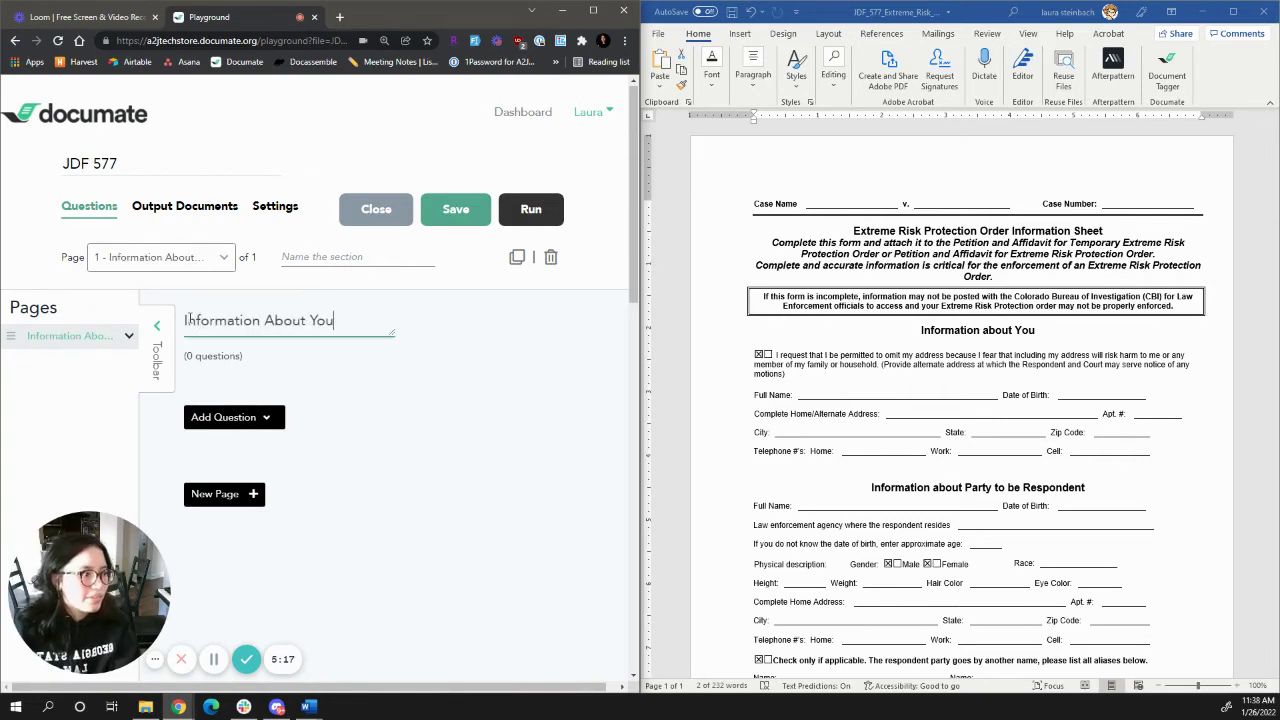
{"action": "left_click_drag", "start_coordinate": [331, 320], "coordinate": [172, 320]}
{"action": "key", "text": "ctrl+c"}
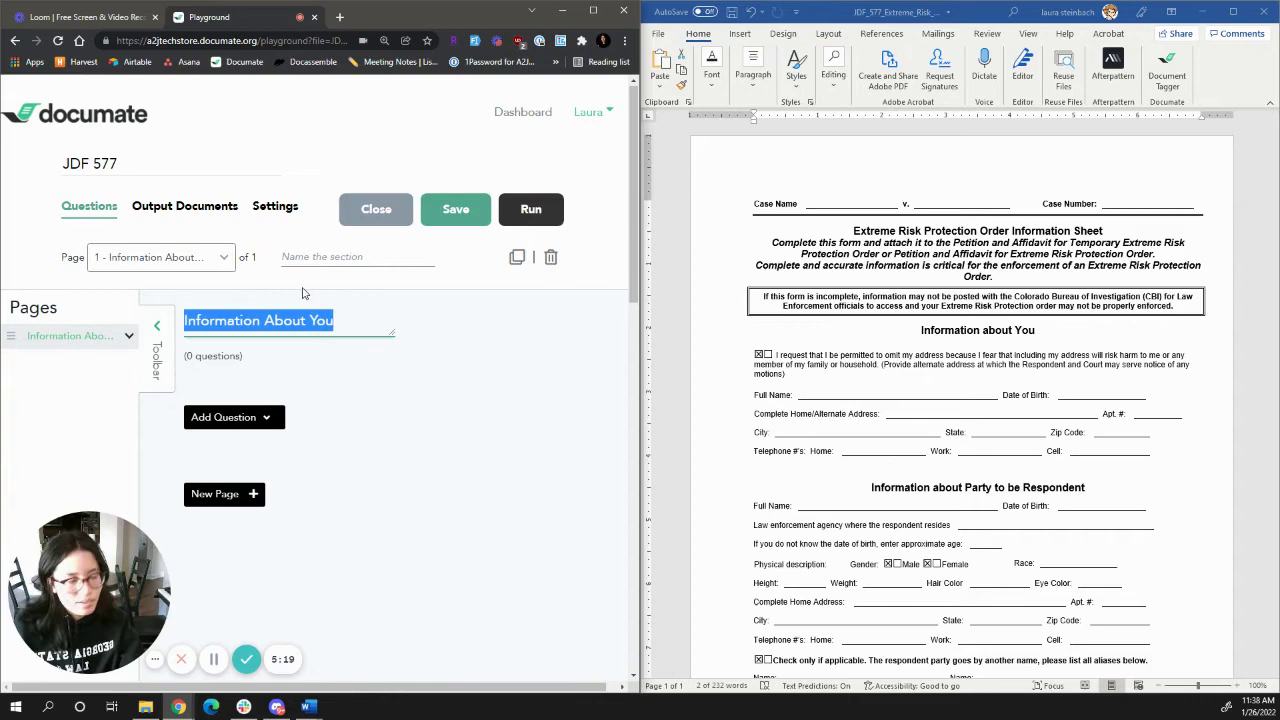
- Paste 'Information About You' as the section name and add a Text question
{"action": "left_click", "coordinate": [326, 262]}
{"action": "key", "text": "ctrl+v"}
{"action": "left_click", "coordinate": [256, 418]}
{"action": "scroll", "coordinate": [262, 418], "scroll_direction": "down", "scroll_amount": 3}
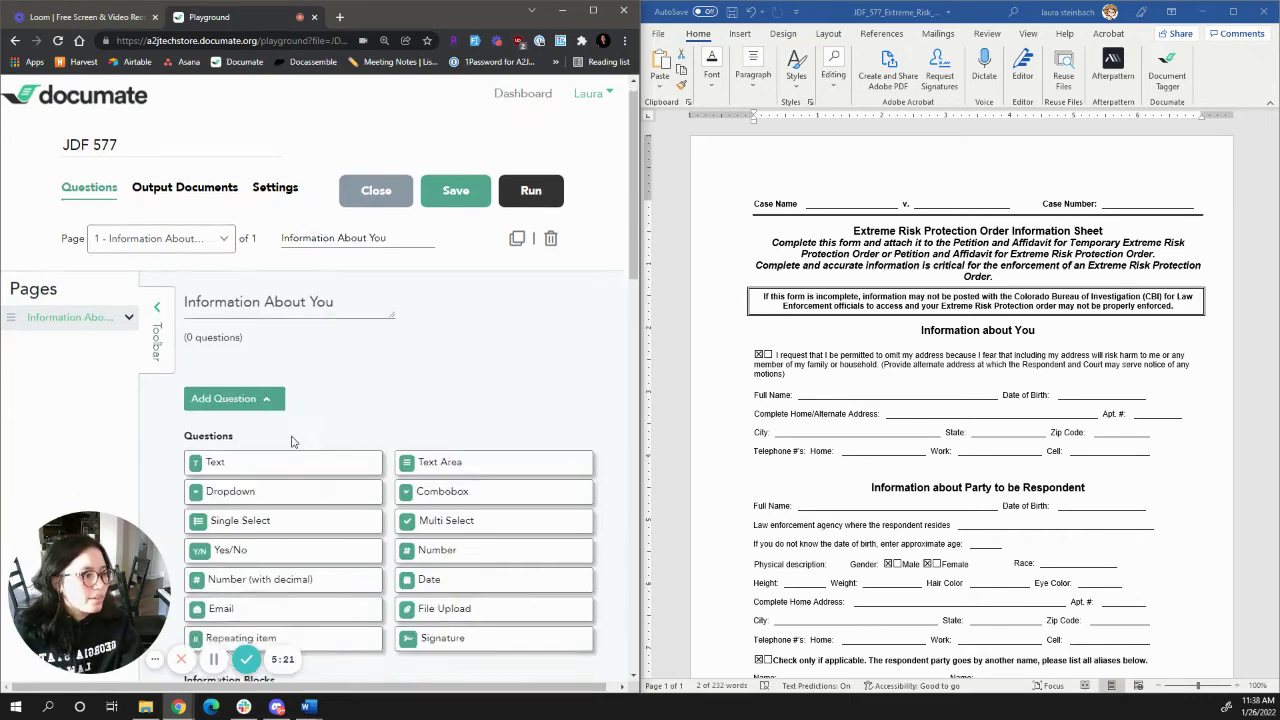
{"action": "left_click", "coordinate": [248, 352]}
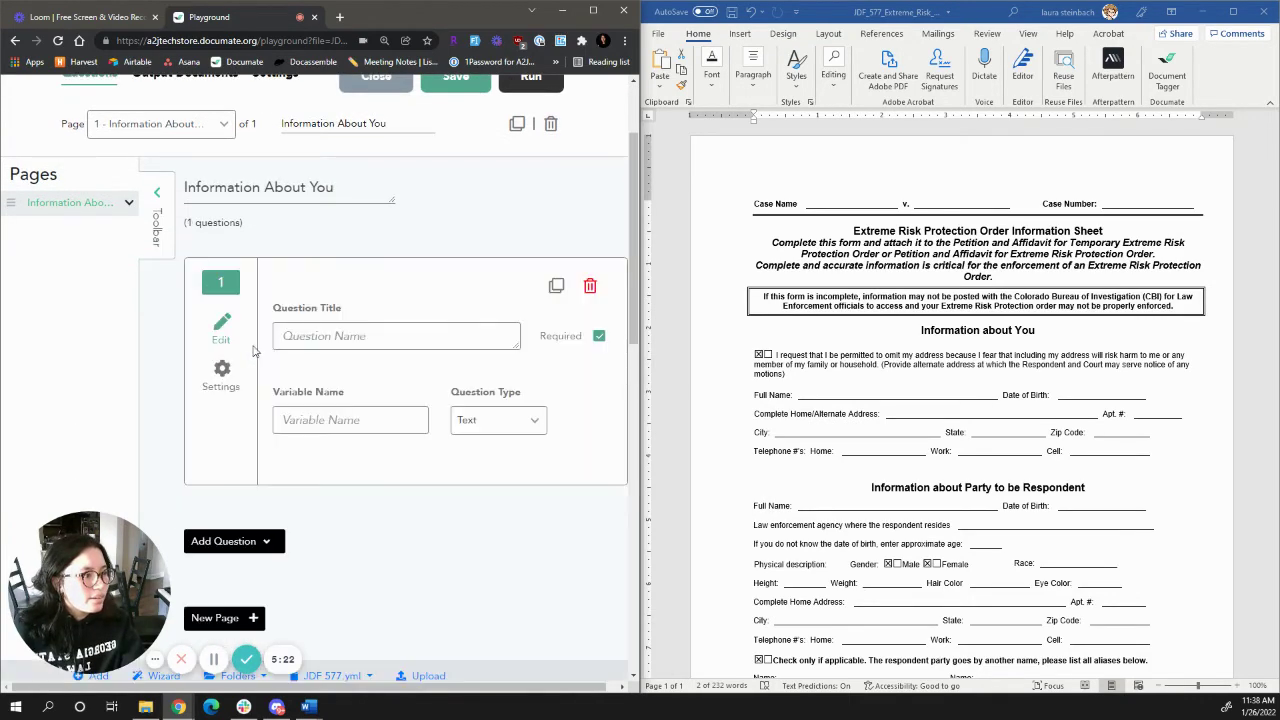
- Title the question 'Your full legal name' with variable name client_full_name
{"action": "left_click", "coordinate": [322, 335]}
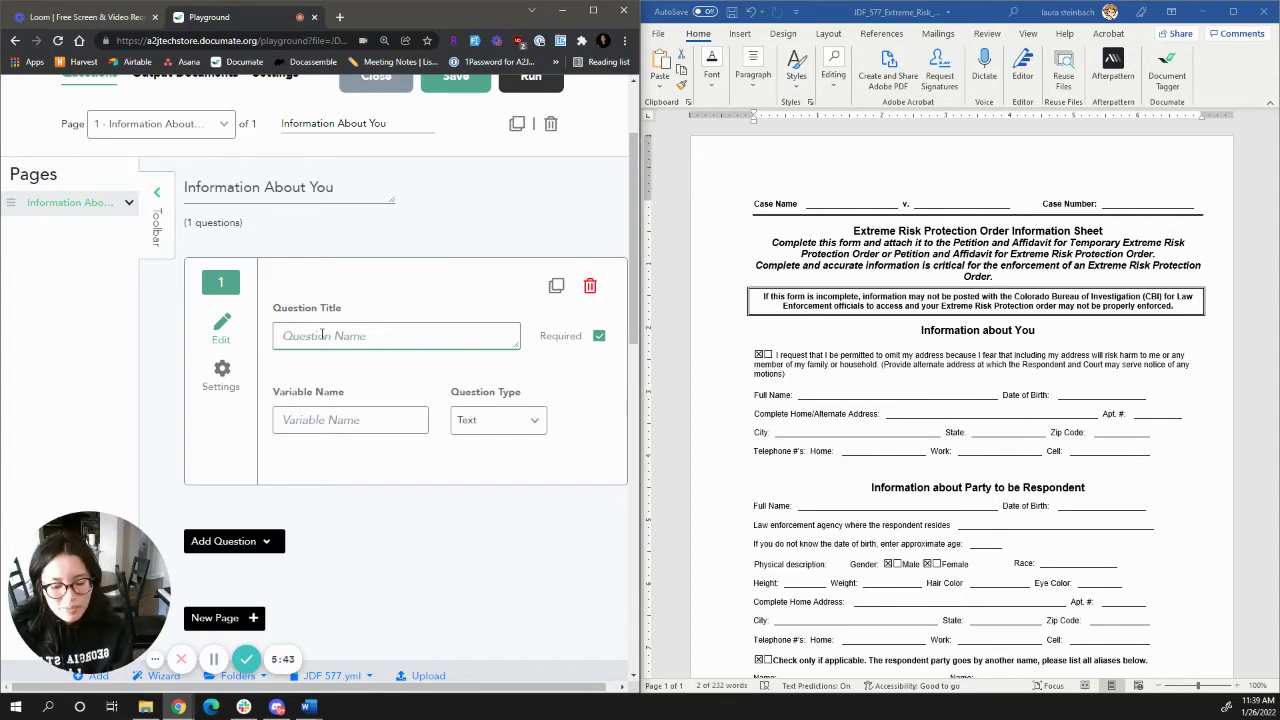
{"action": "type", "text": "Your full"}
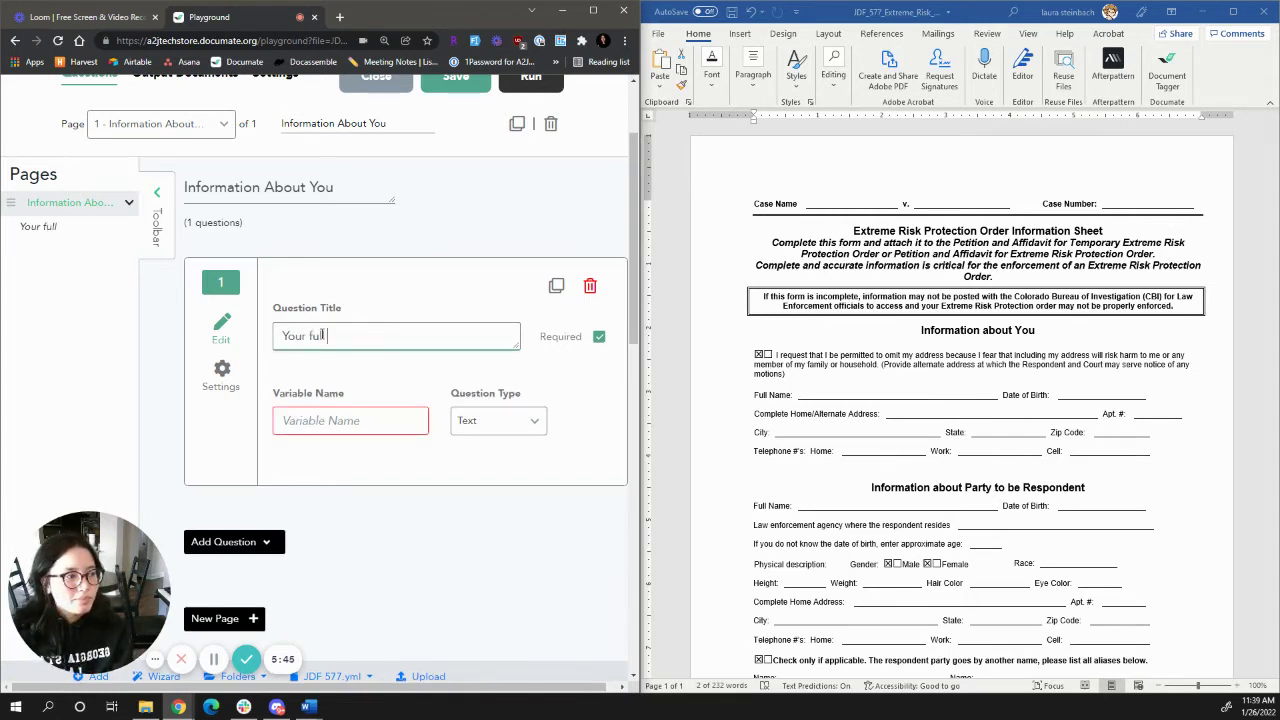
{"action": "type", "text": " legal name"}
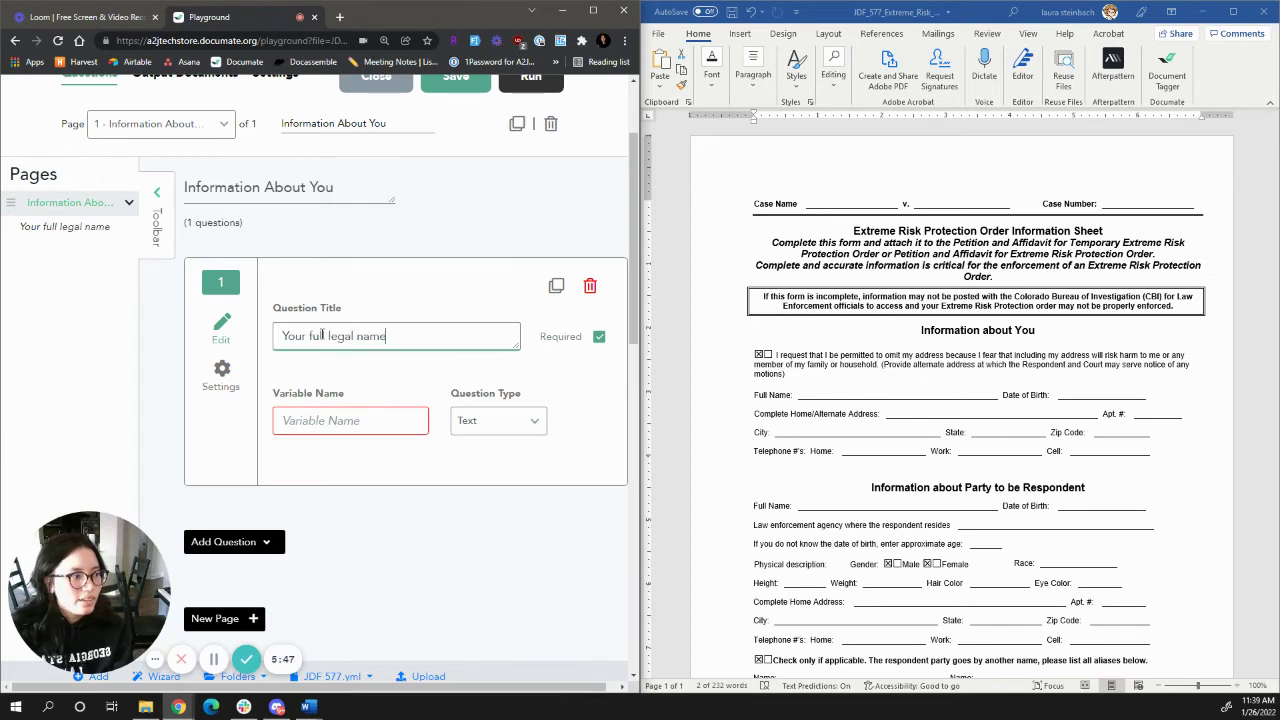
{"action": "left_click", "coordinate": [330, 420]}
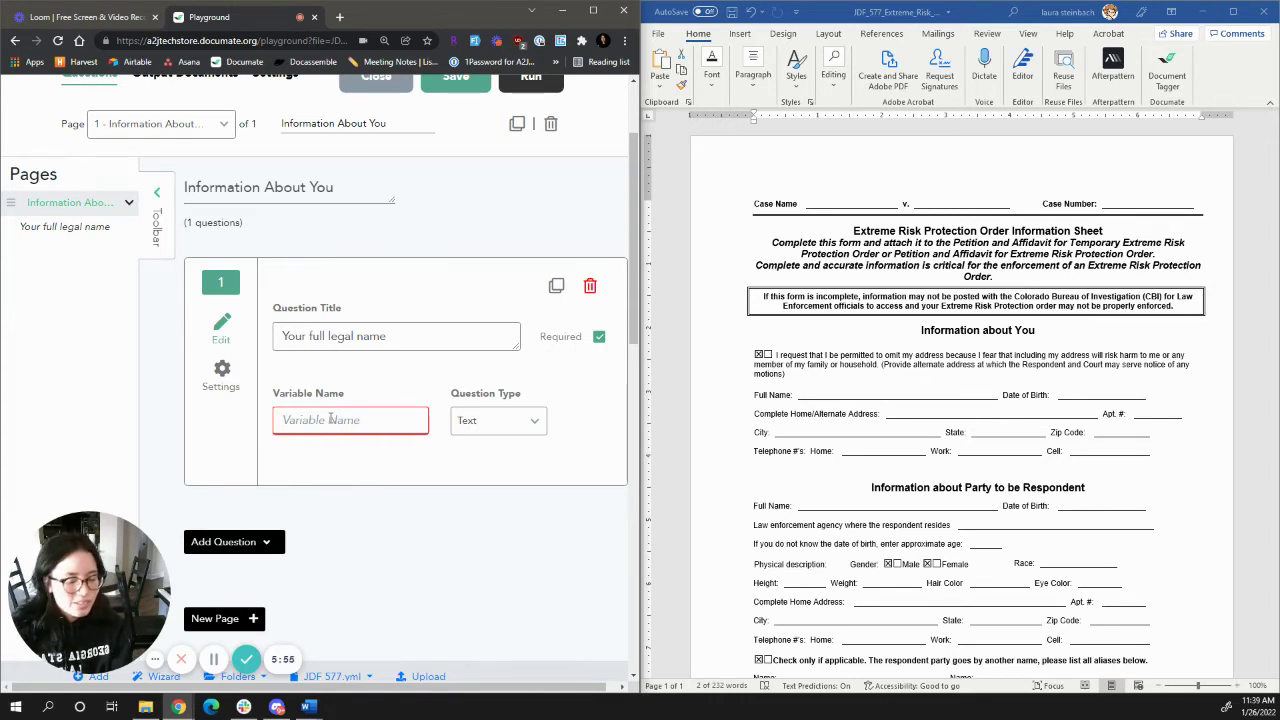
{"action": "type", "text": "client_fu"}
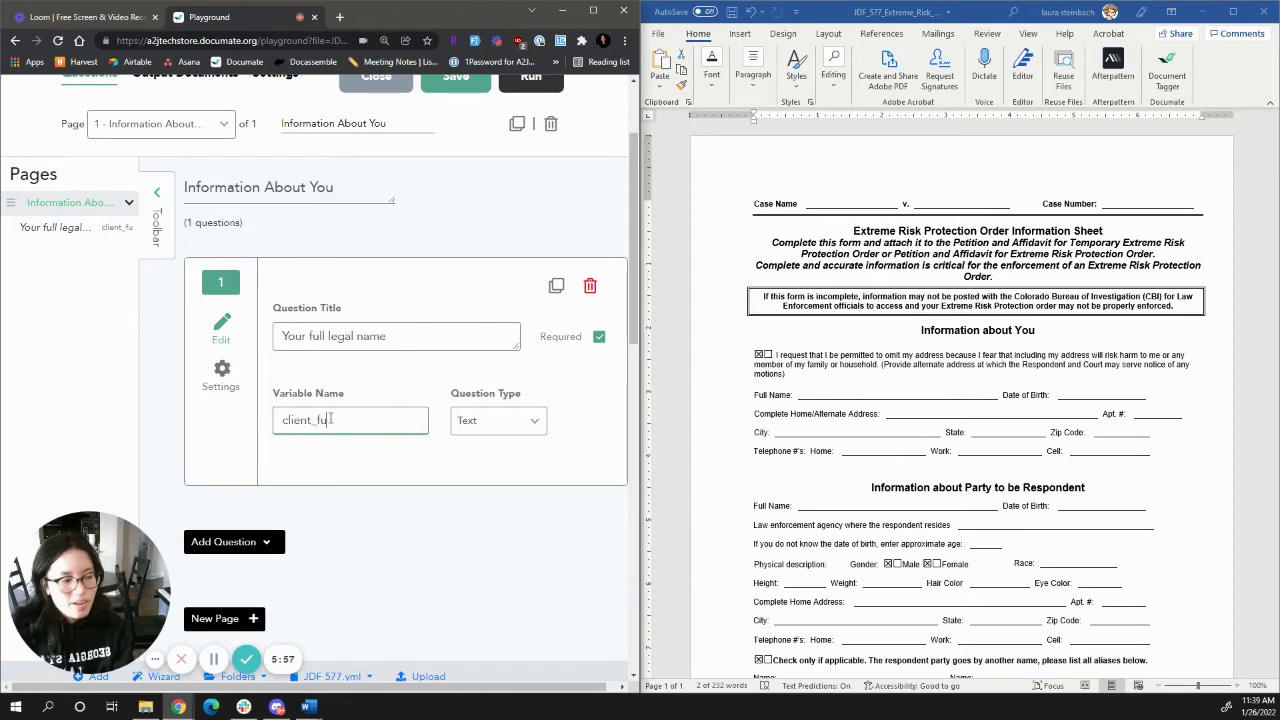
{"action": "type", "text": "ll_name"}
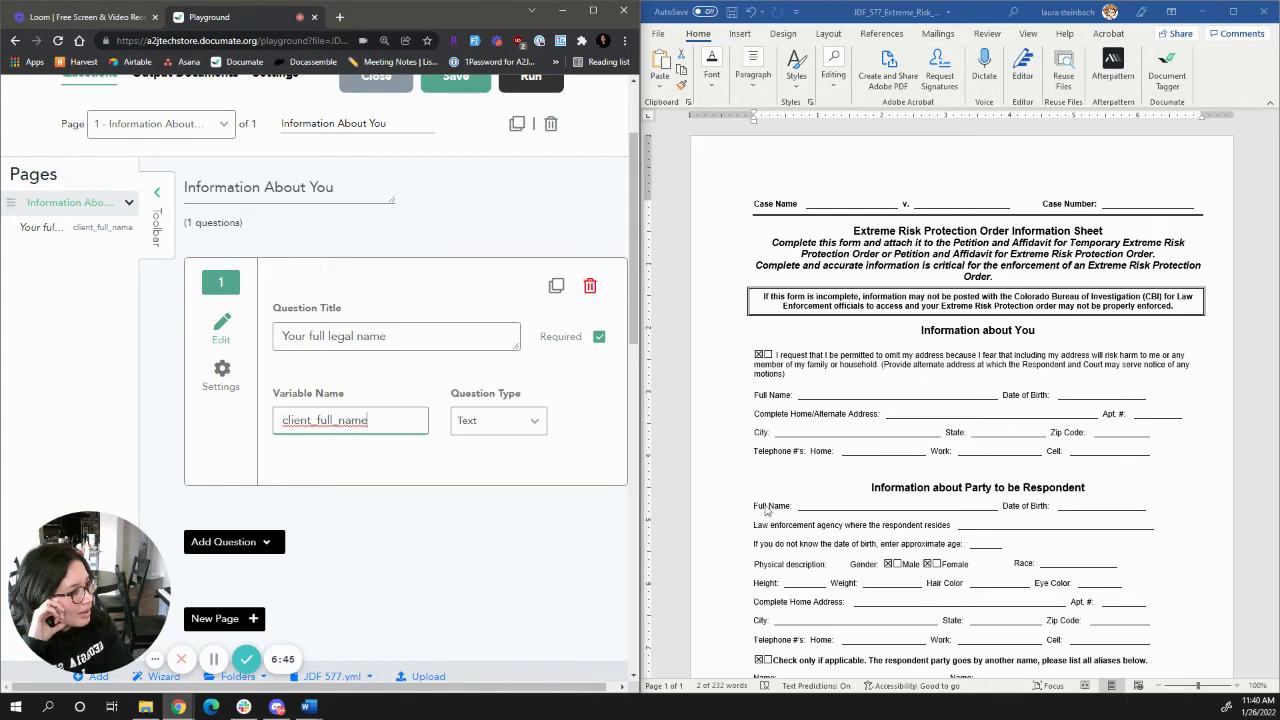
- Scroll through the Word form to check its fields
{"action": "left_click", "coordinate": [760, 355]}
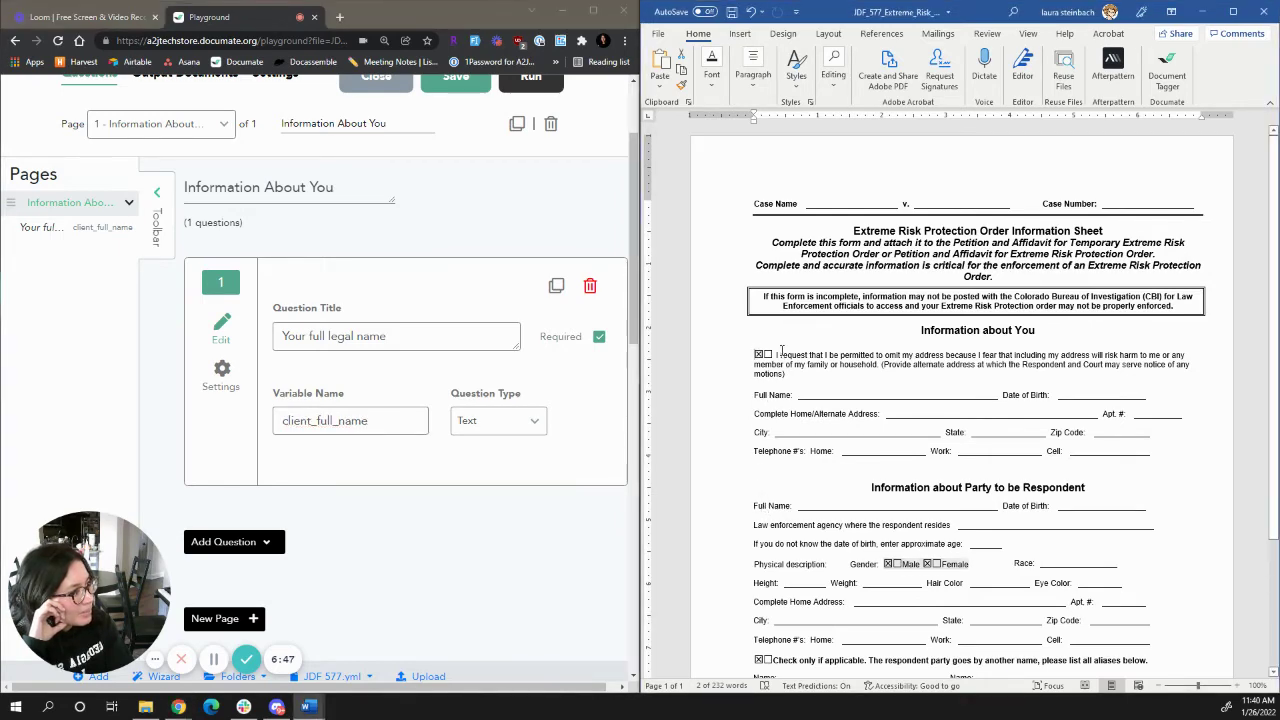
{"action": "scroll", "coordinate": [366, 546], "scroll_direction": "down", "scroll_amount": 1}
{"action": "scroll", "coordinate": [366, 546], "scroll_direction": "down", "scroll_amount": 1}
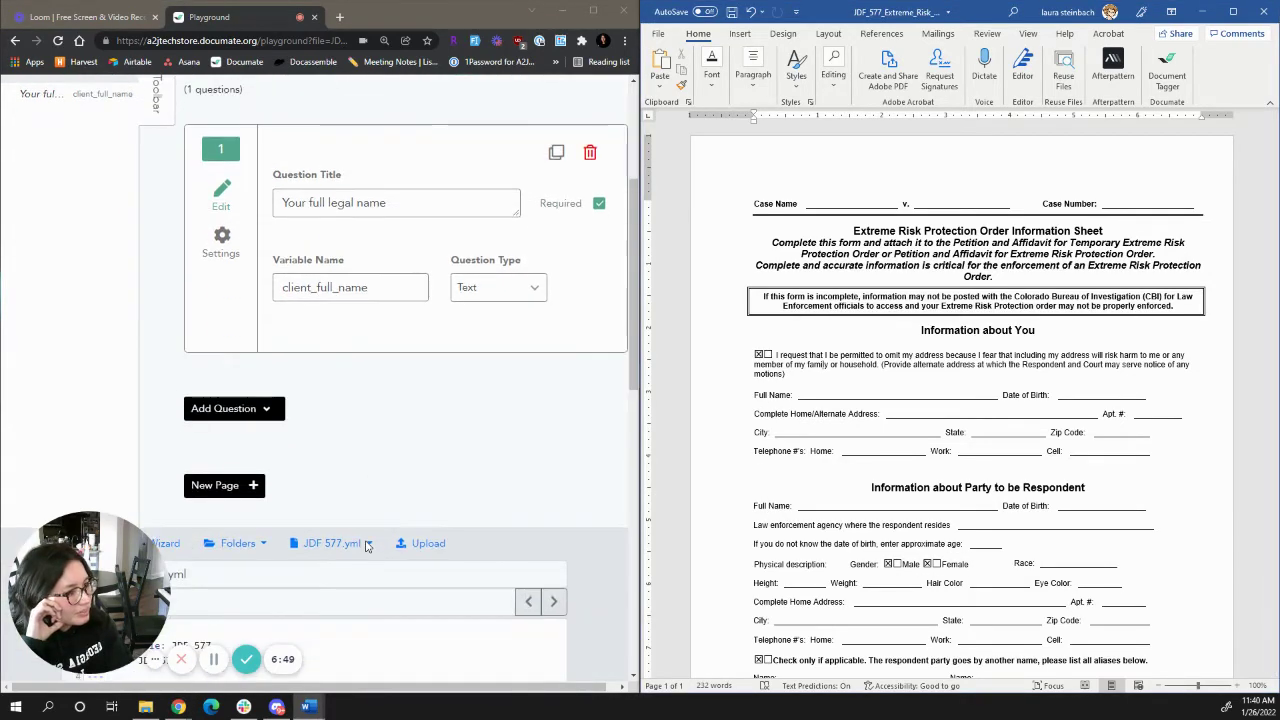
{"action": "scroll", "coordinate": [366, 534], "scroll_direction": "up", "scroll_amount": 2}
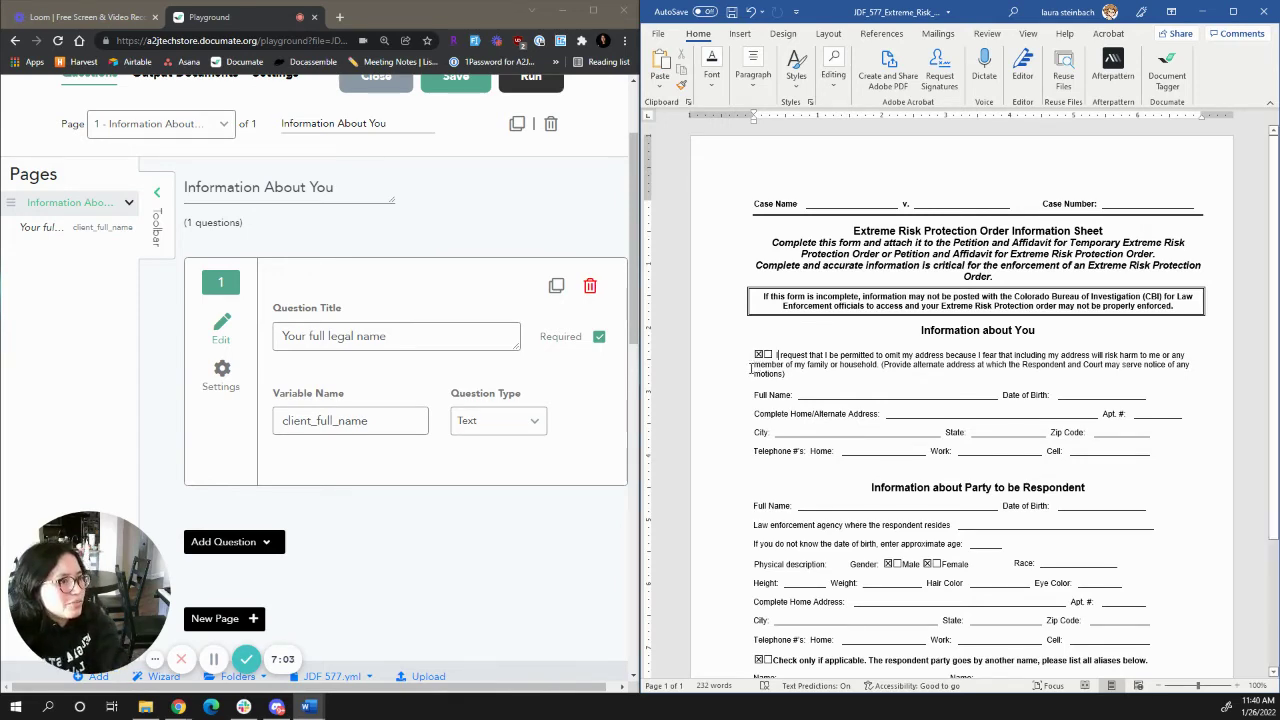
- Expand the Add Question palette and scroll to see all question types, including Yes/No
{"action": "left_click", "coordinate": [278, 541]}
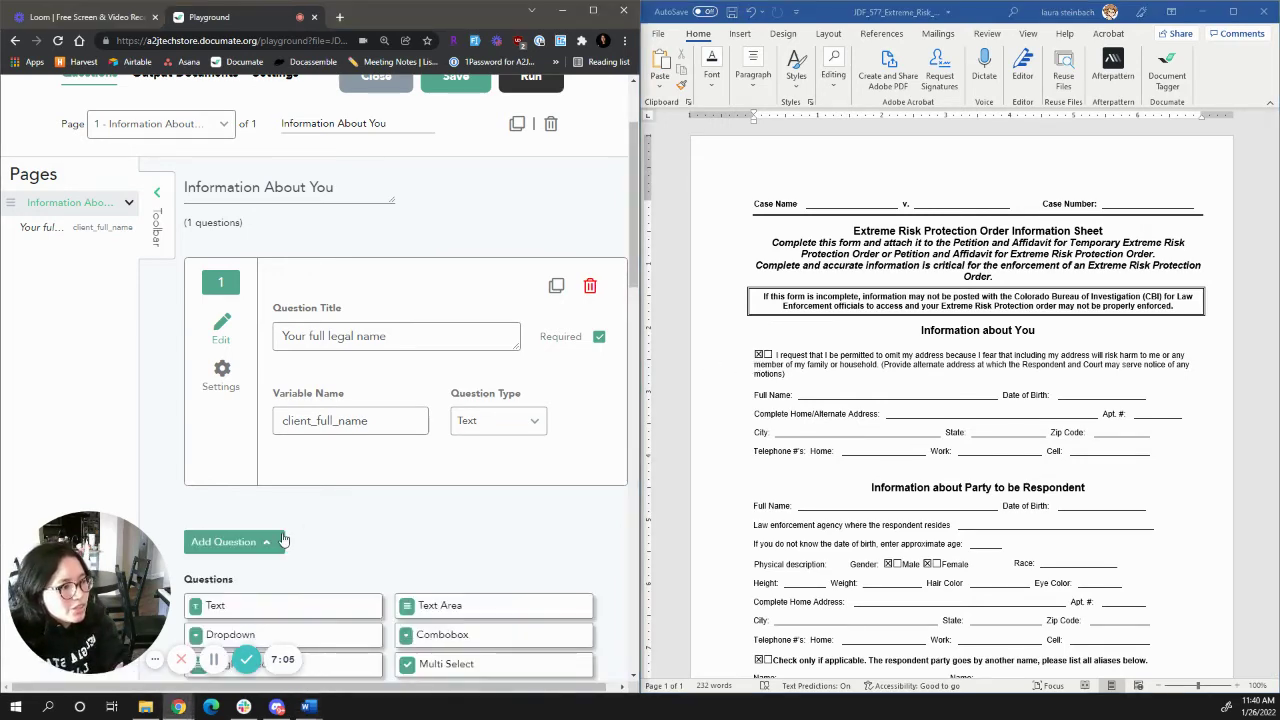
{"action": "scroll", "coordinate": [342, 554], "scroll_direction": "down", "scroll_amount": 2}
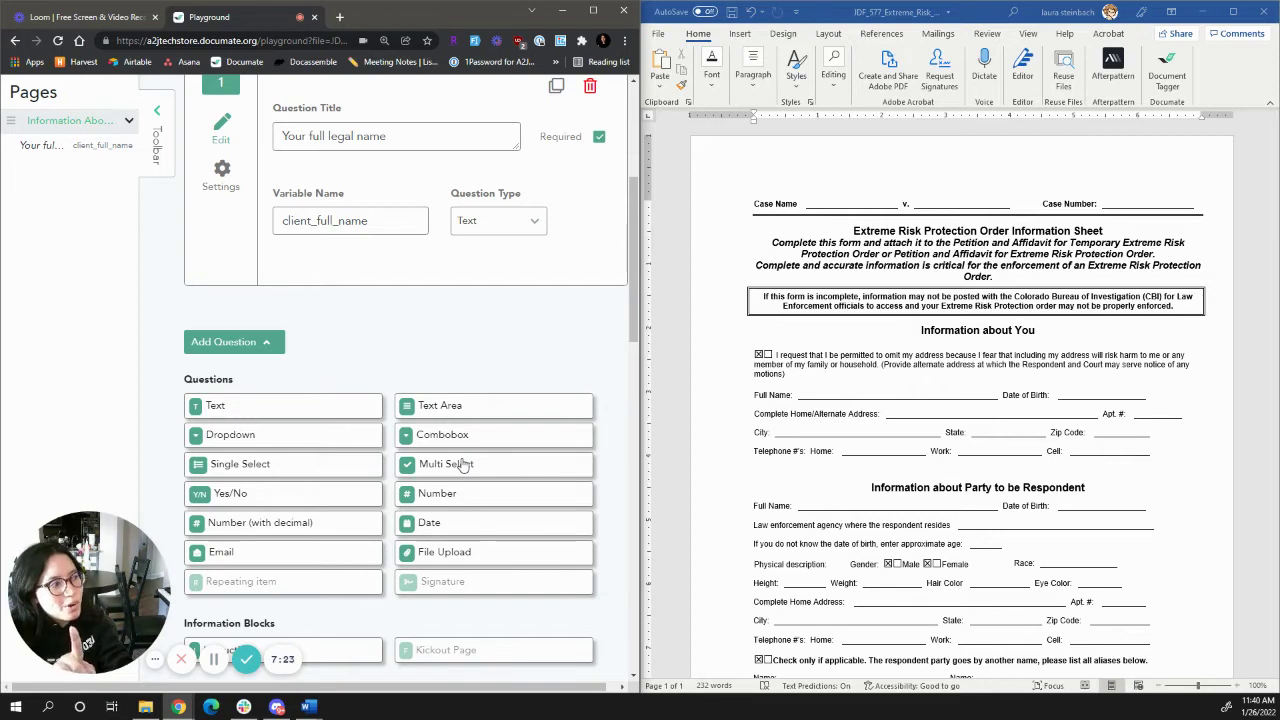
- Add a Yes/No question and pick out the address-omission checkbox in the Word form
{"action": "left_click", "coordinate": [303, 500]}
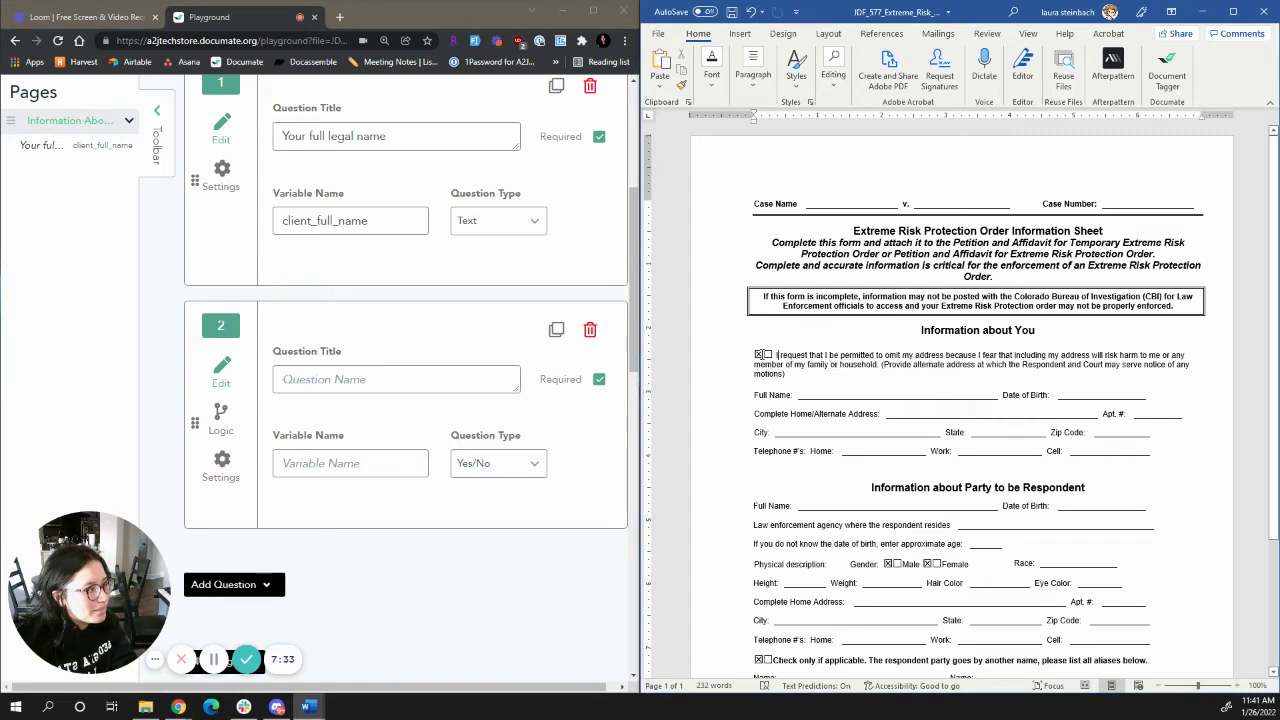
{"action": "left_click", "coordinate": [767, 354]}
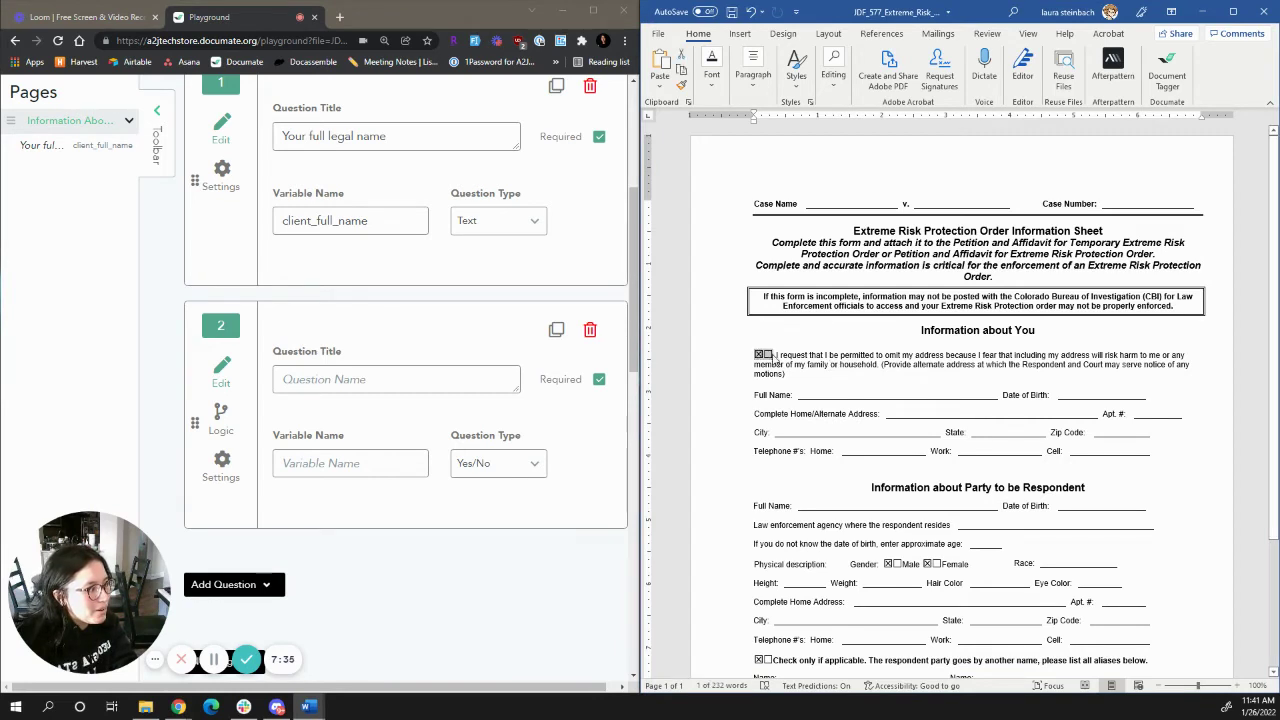
{"action": "double_click", "coordinate": [765, 355]}
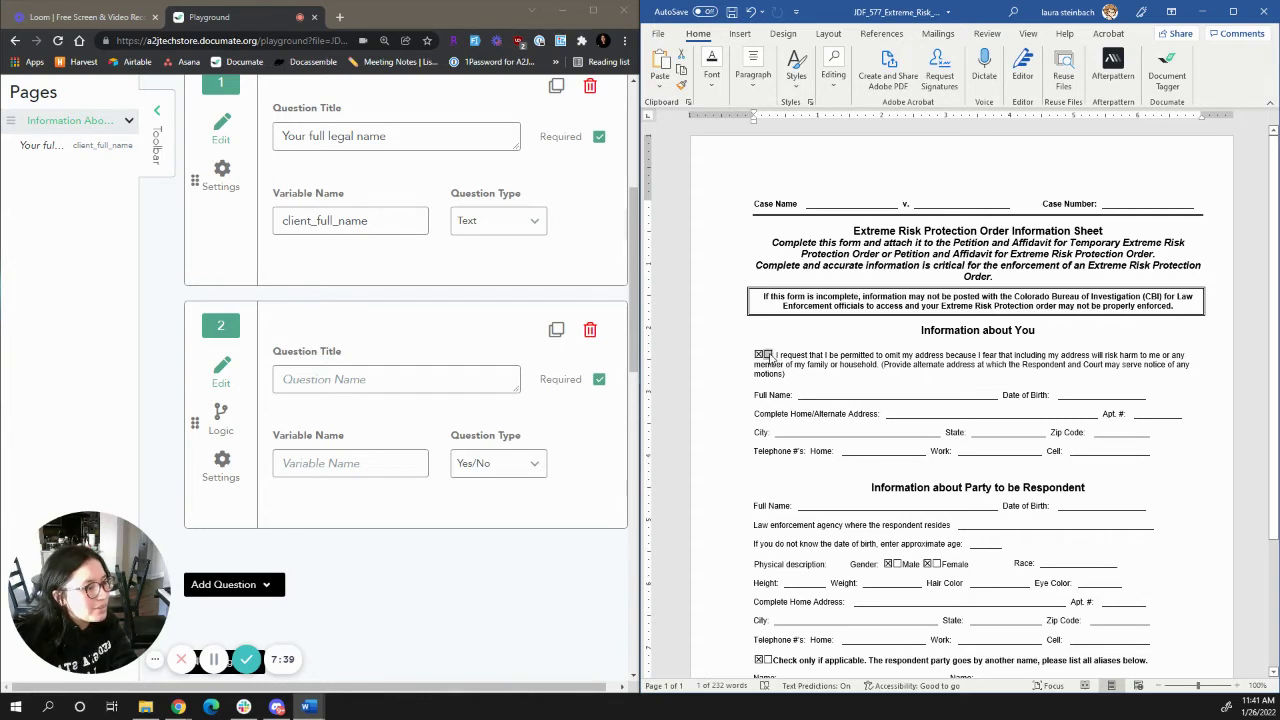
- Title question 2 with the address-omission question ending 'member of your family or household?', fixing typos
{"action": "left_click", "coordinate": [322, 383]}
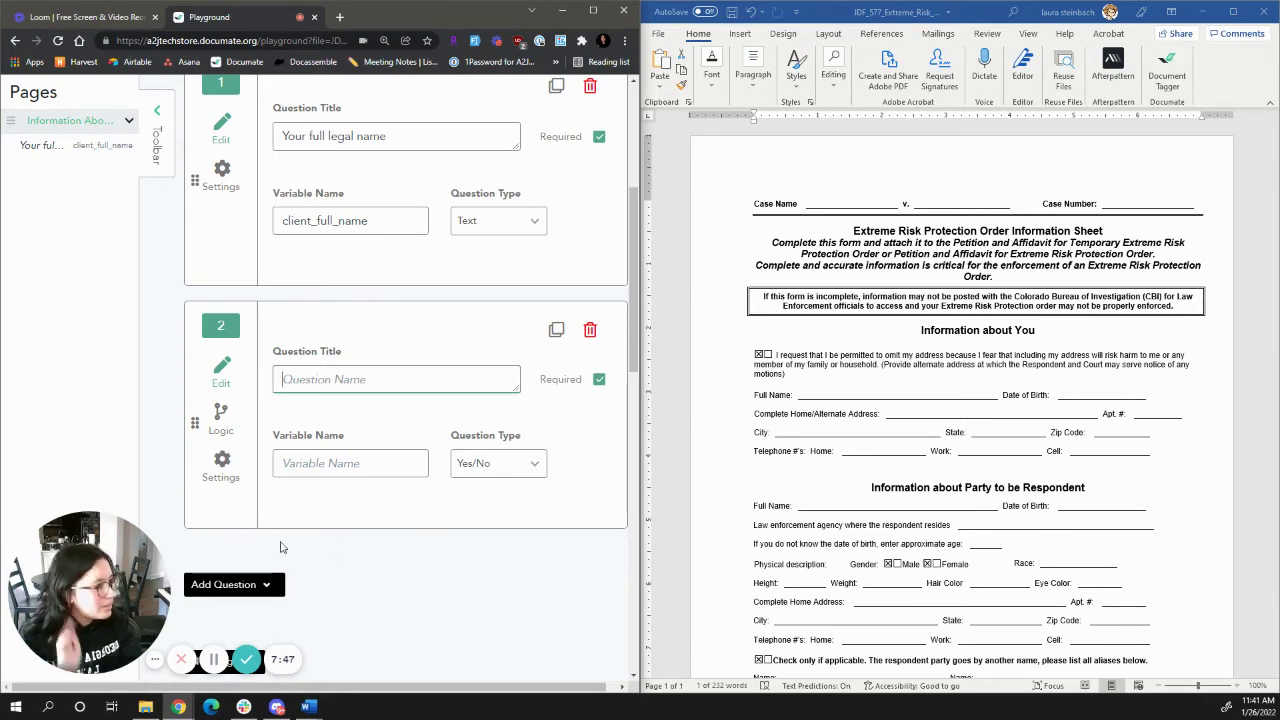
{"action": "type", "text": "Do you "}
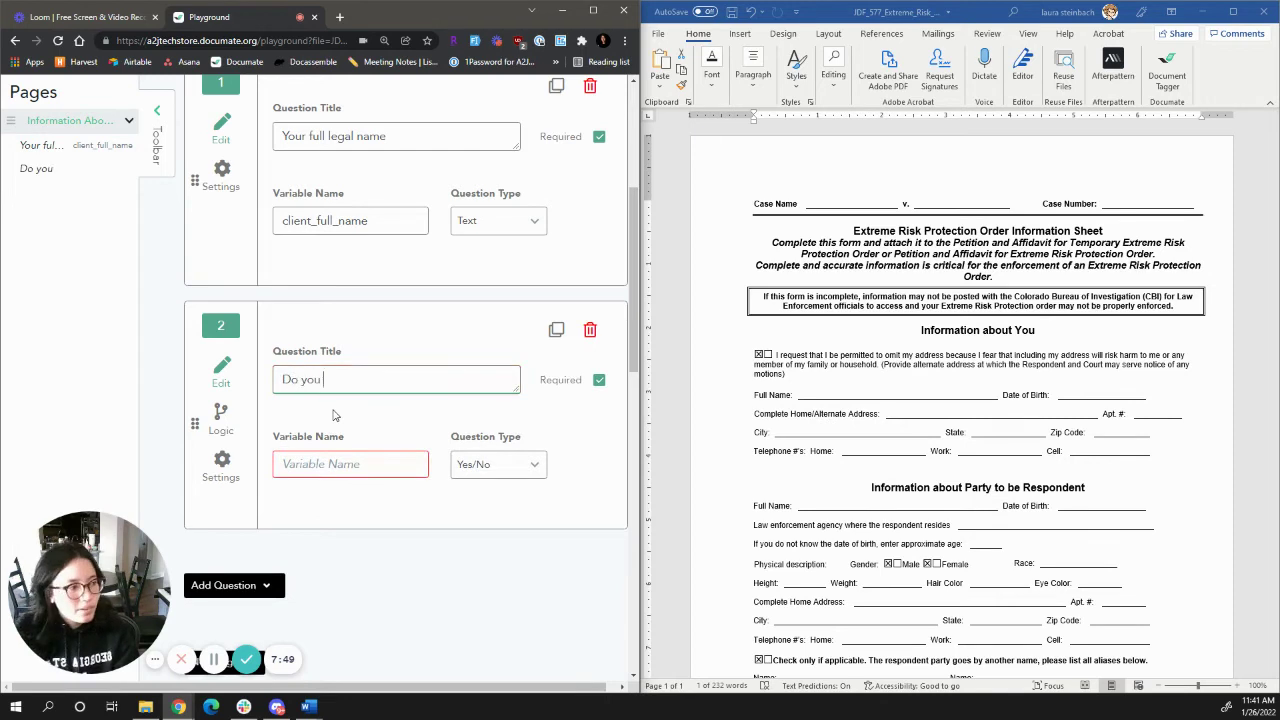
{"action": "type", "text": "want your addres"}
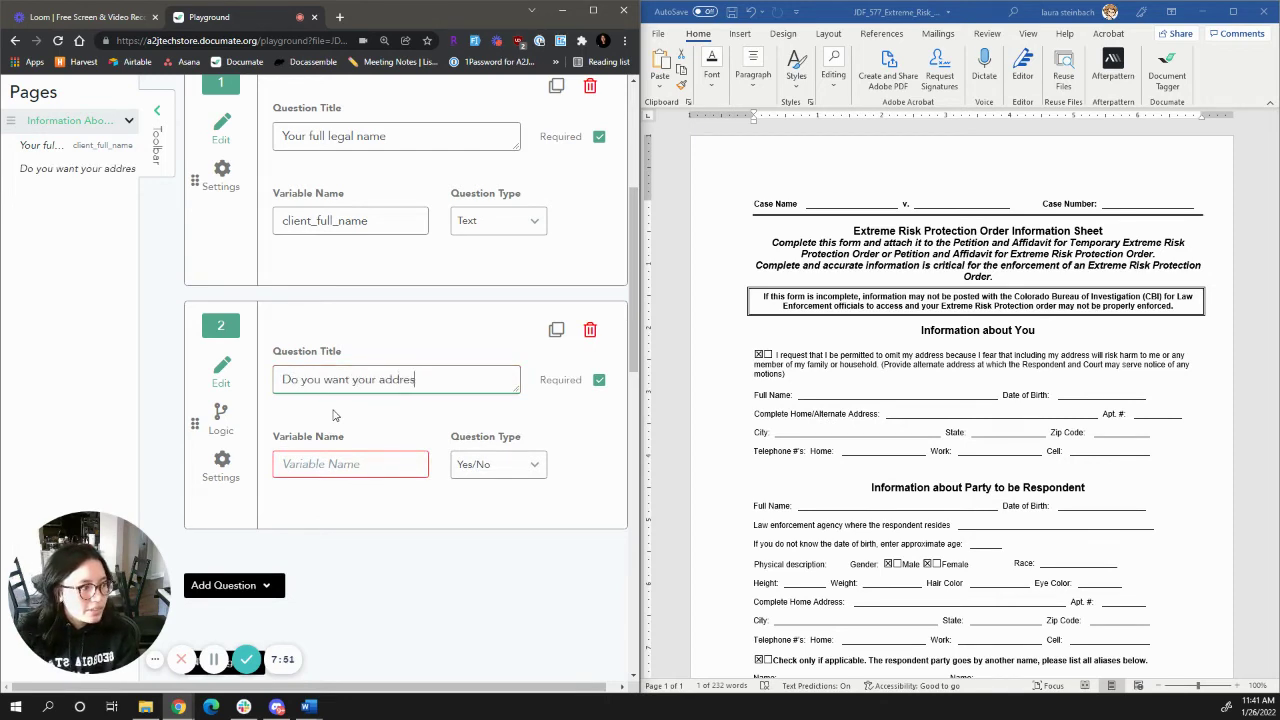
{"action": "type", "text": "s to be omitted"}
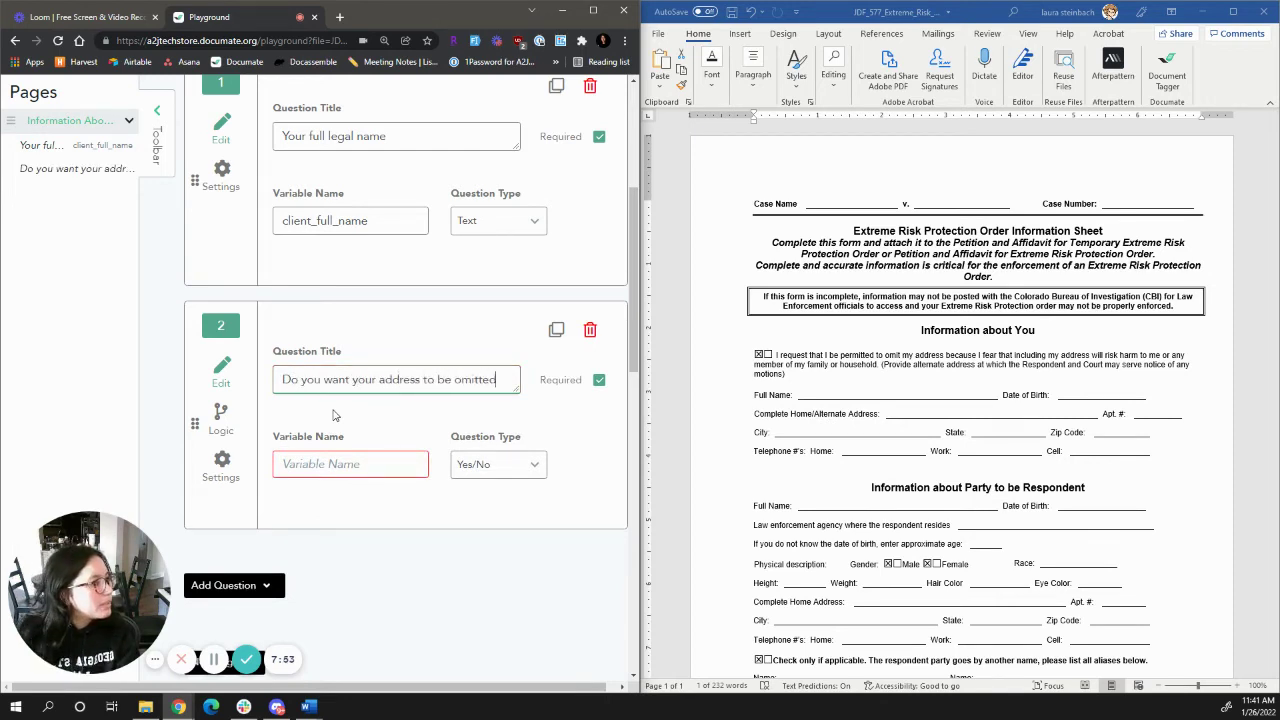
{"action": "type", "text": " becau"}
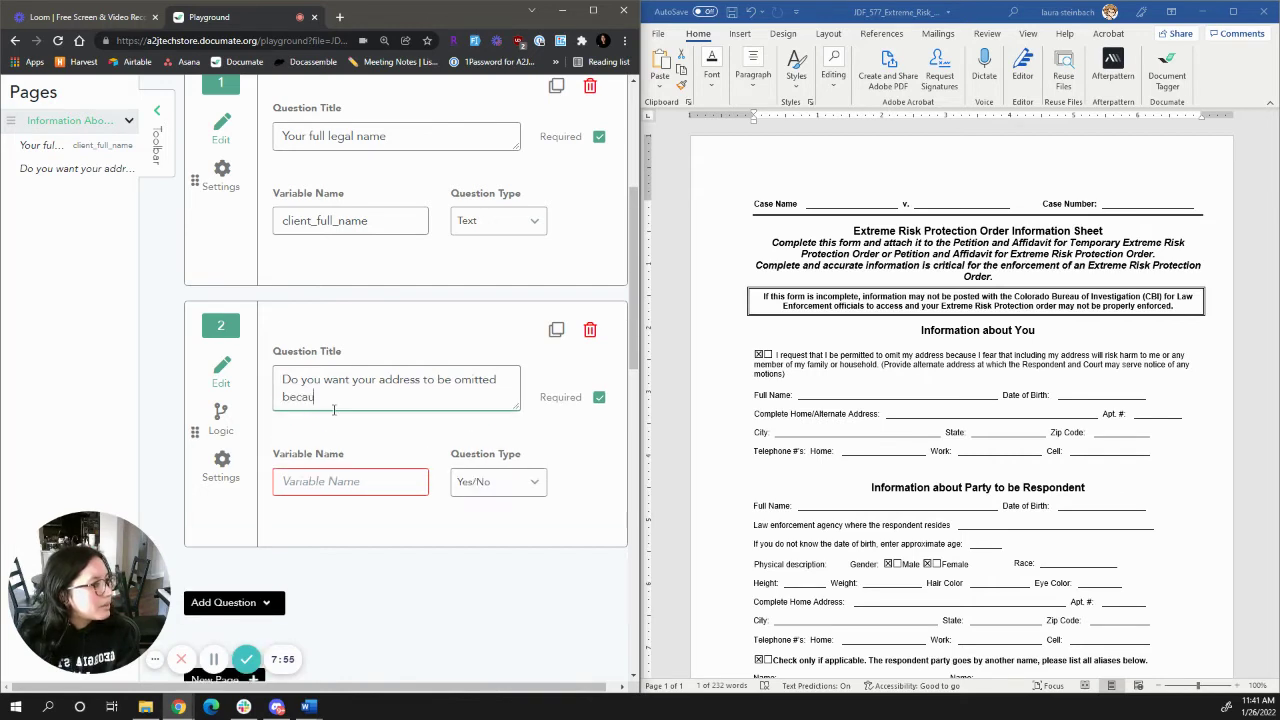
{"action": "type", "text": "se you fear that in"}
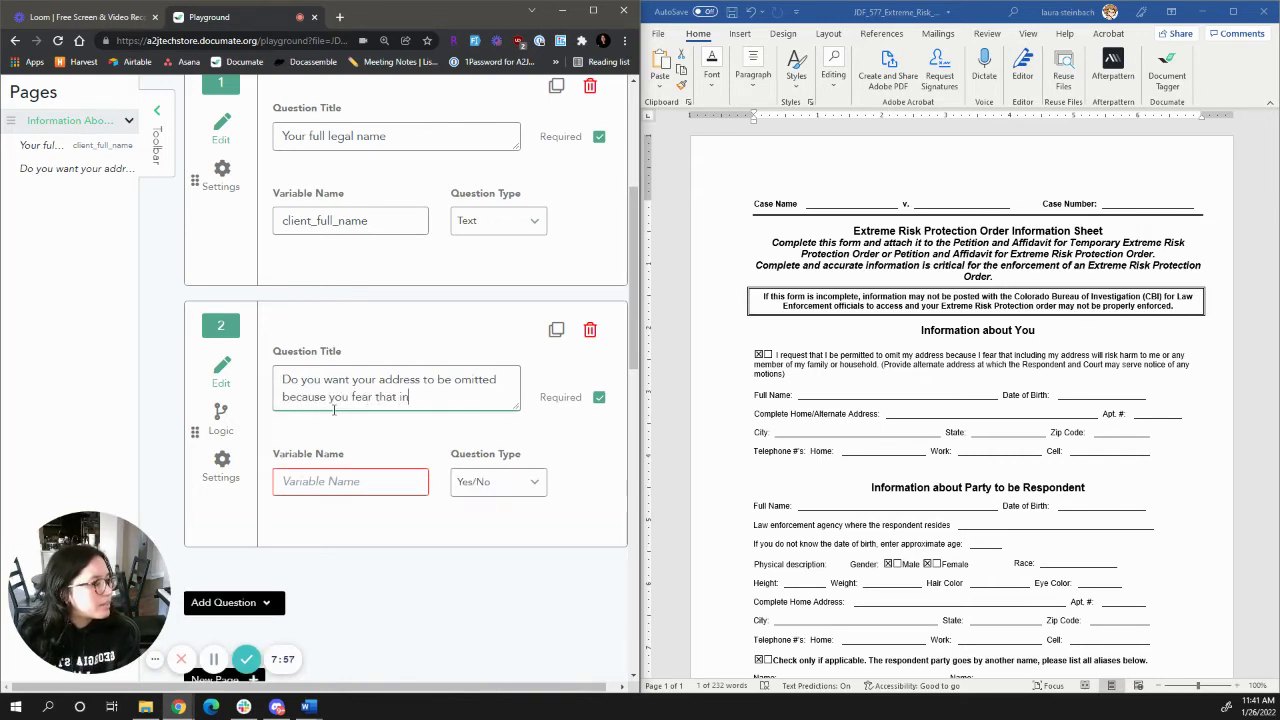
{"action": "type", "text": "cluding your add"}
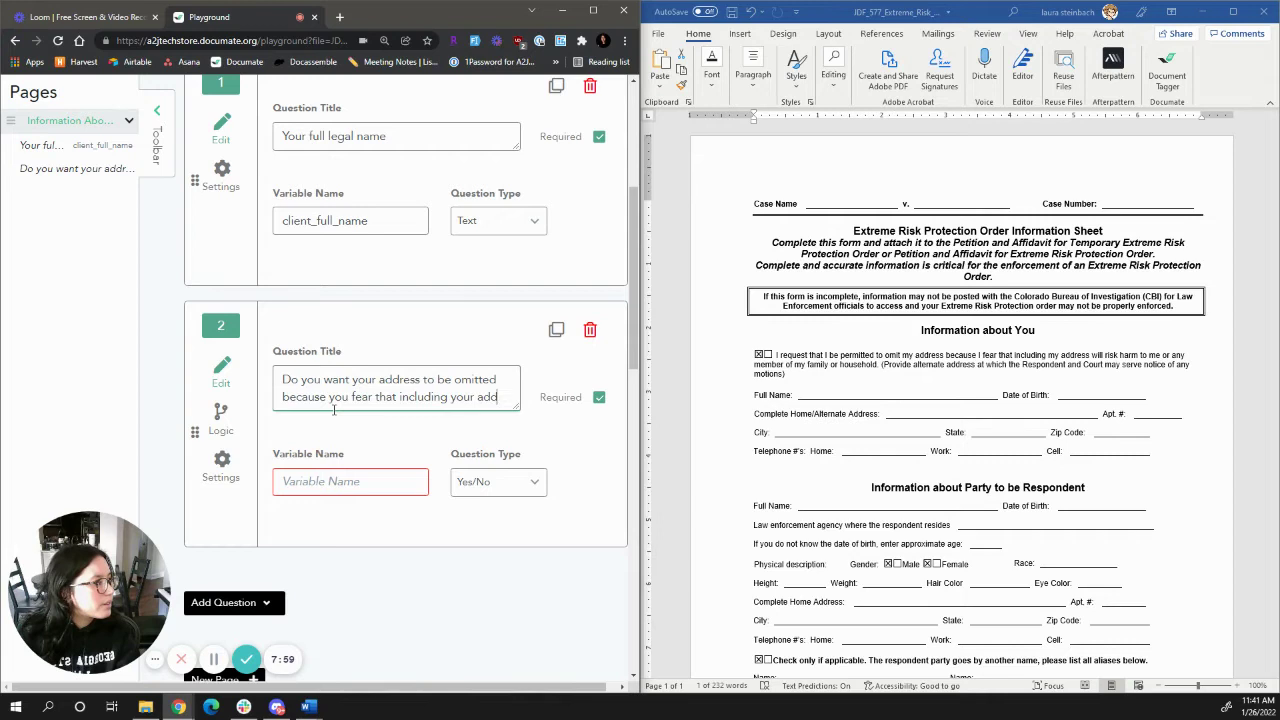
{"action": "type", "text": "ress will risk h"}
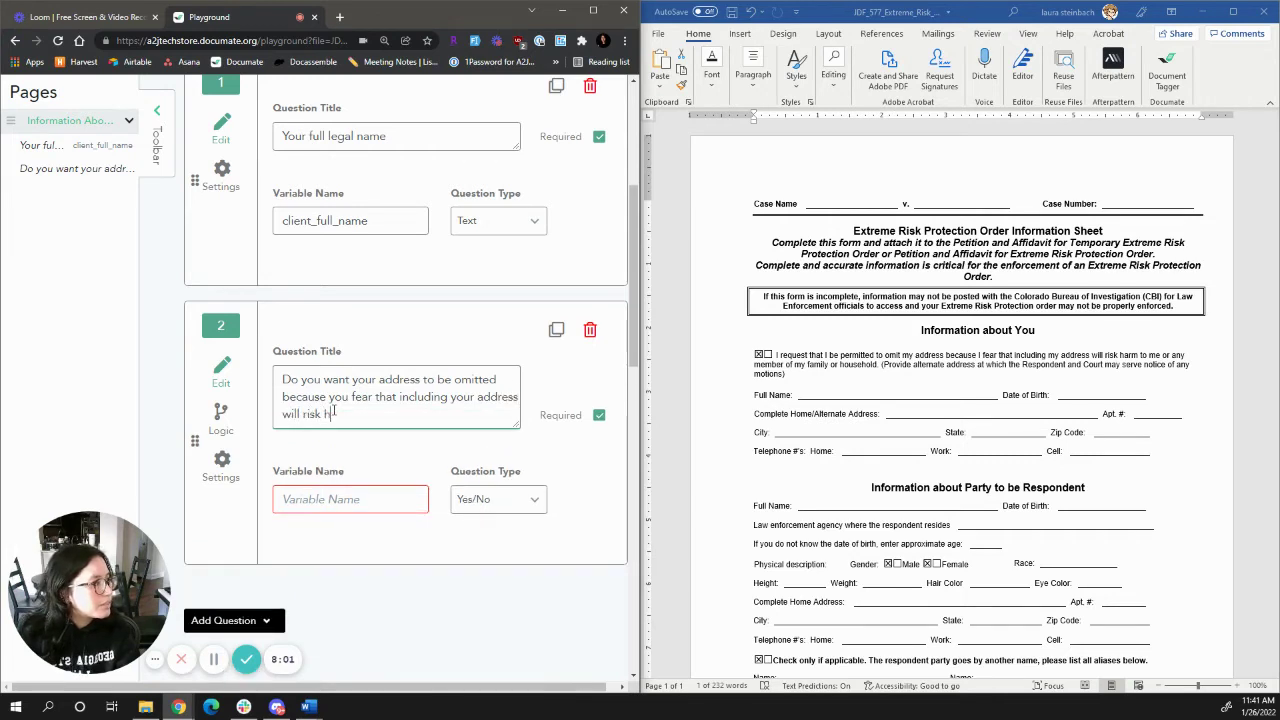
{"action": "type", "text": "arm to your o"}
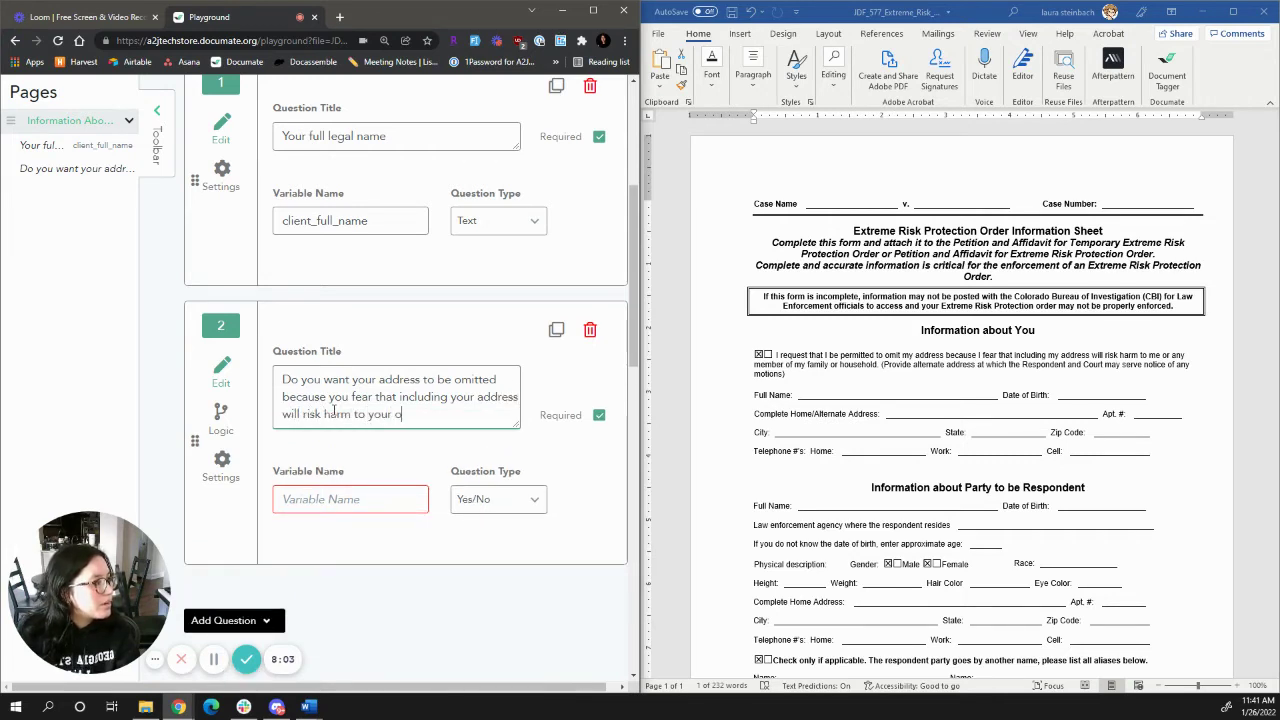
{"action": "type", "text": "r any family"}
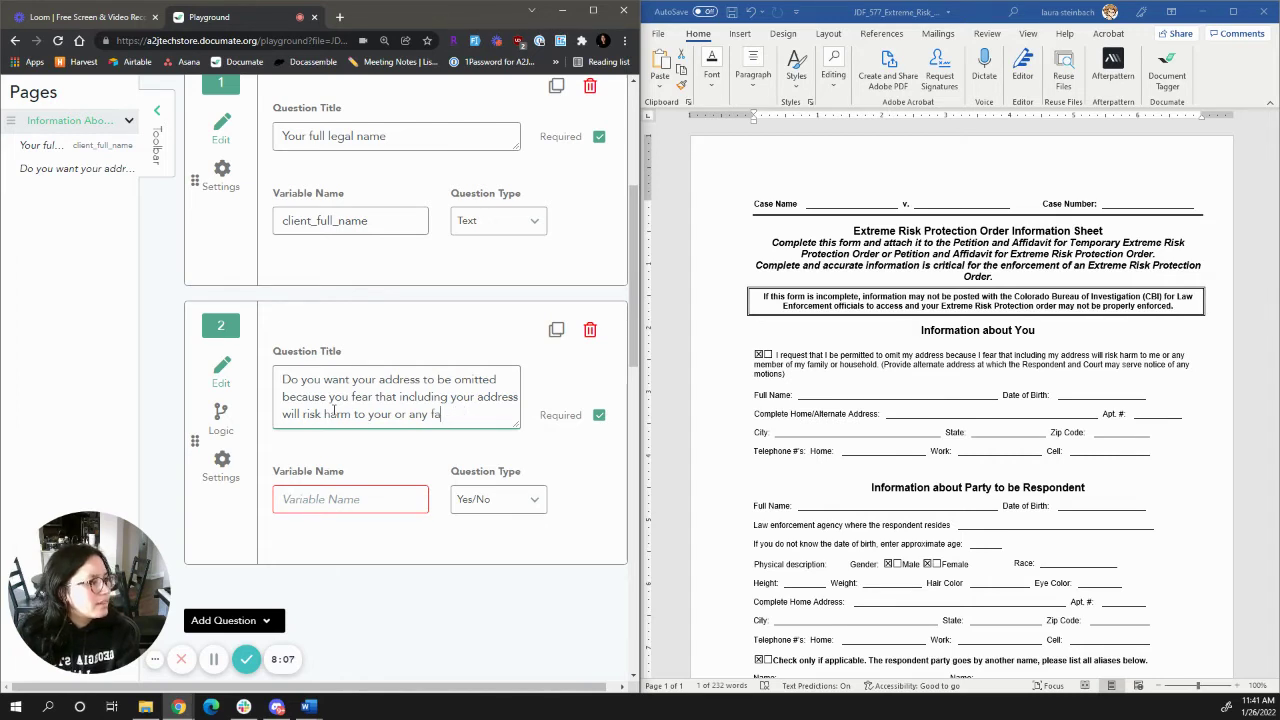
{"action": "key", "text": "BackSpace"}
{"action": "key", "text": "BackSpace"}
{"action": "type", "text": "member"}
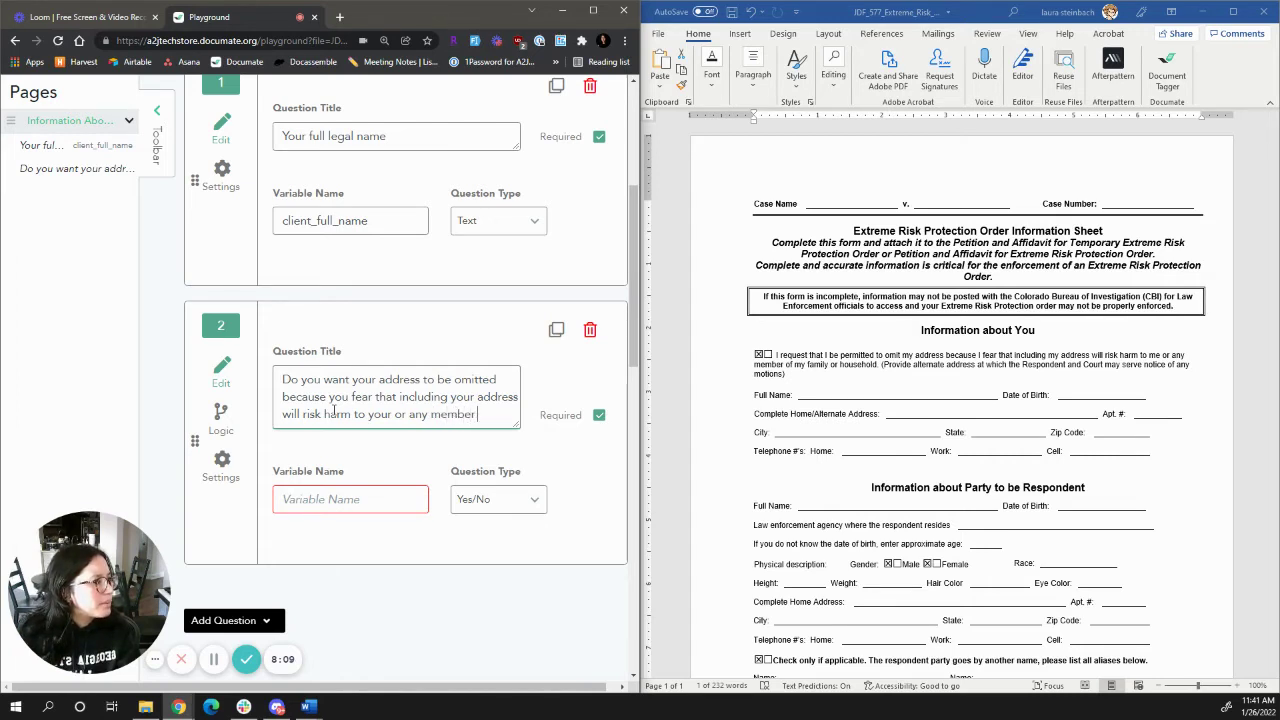
{"action": "type", "text": " of your famil"}
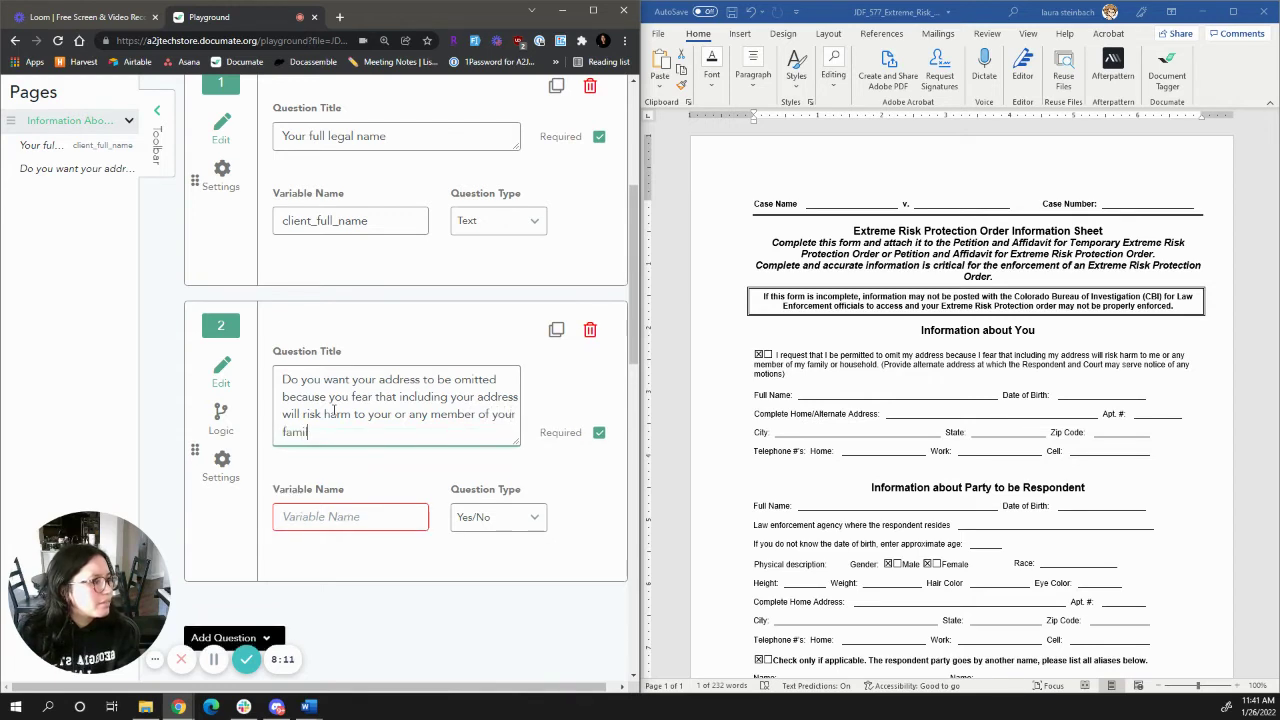
{"action": "type", "text": "y or household?"}
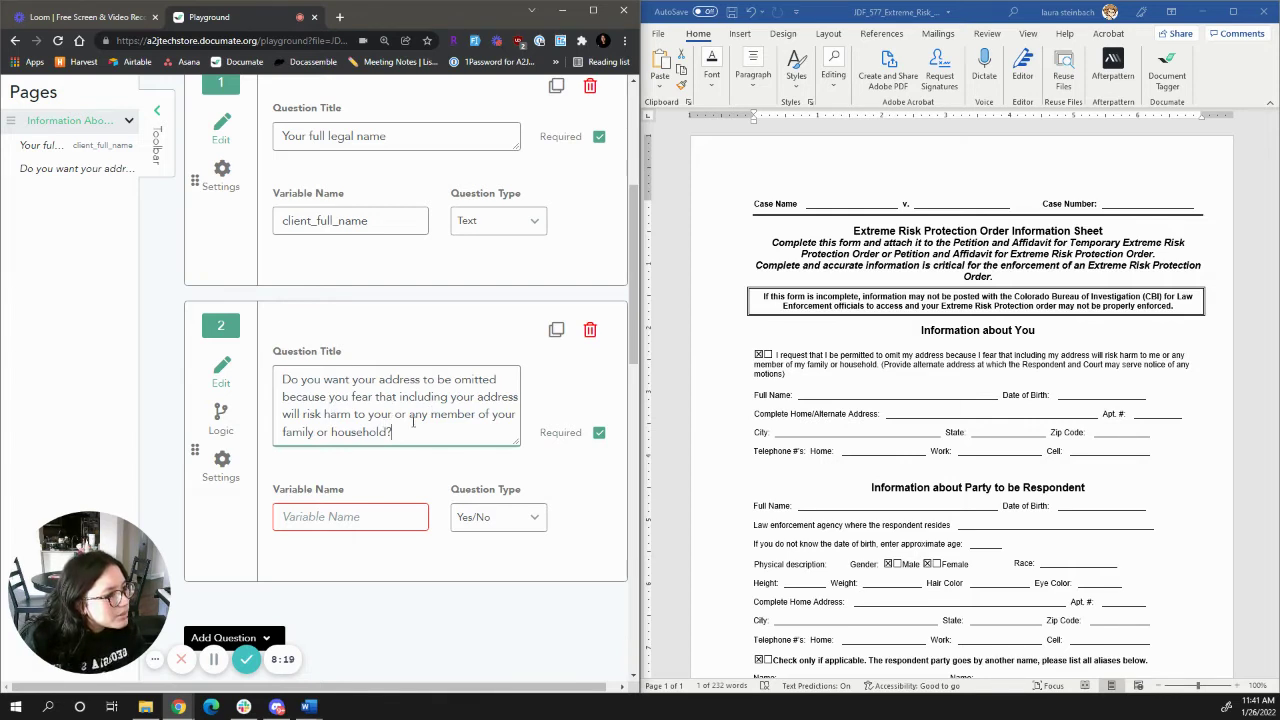
{"action": "key", "text": "BackSpace"}
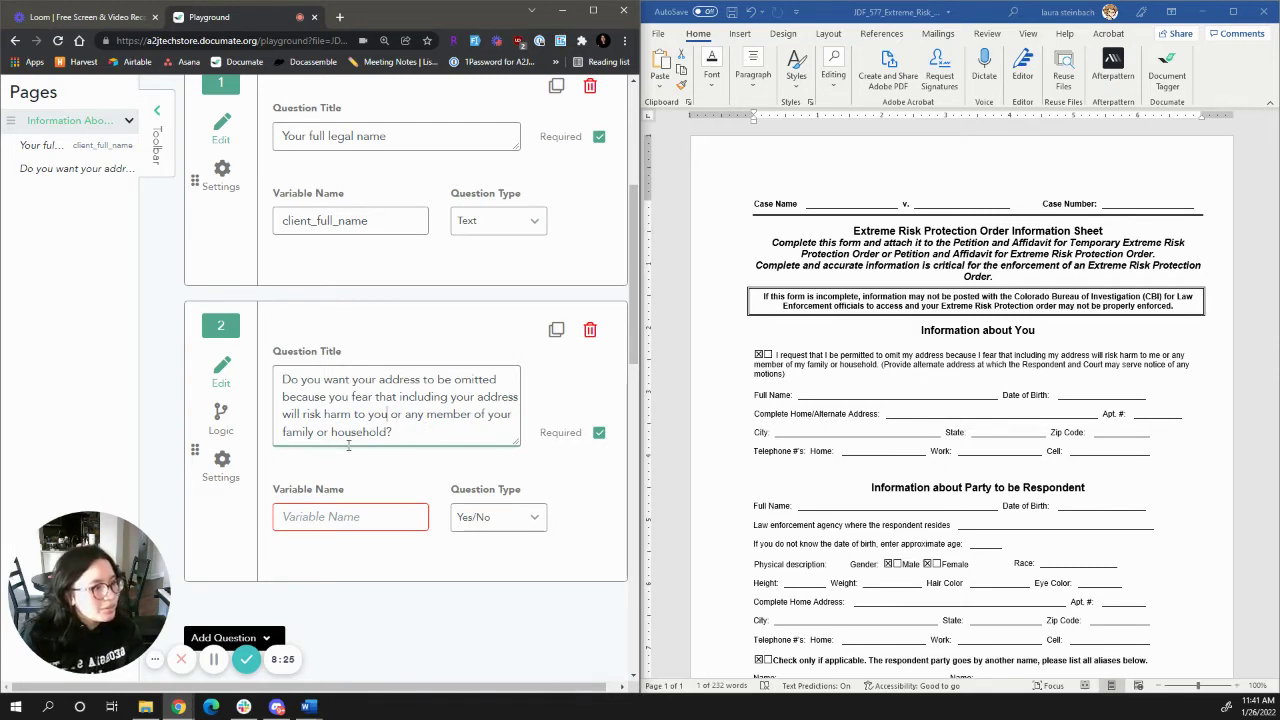
{"action": "left_click", "coordinate": [372, 514]}
{"action": "type", "text": "client_address_omm"}
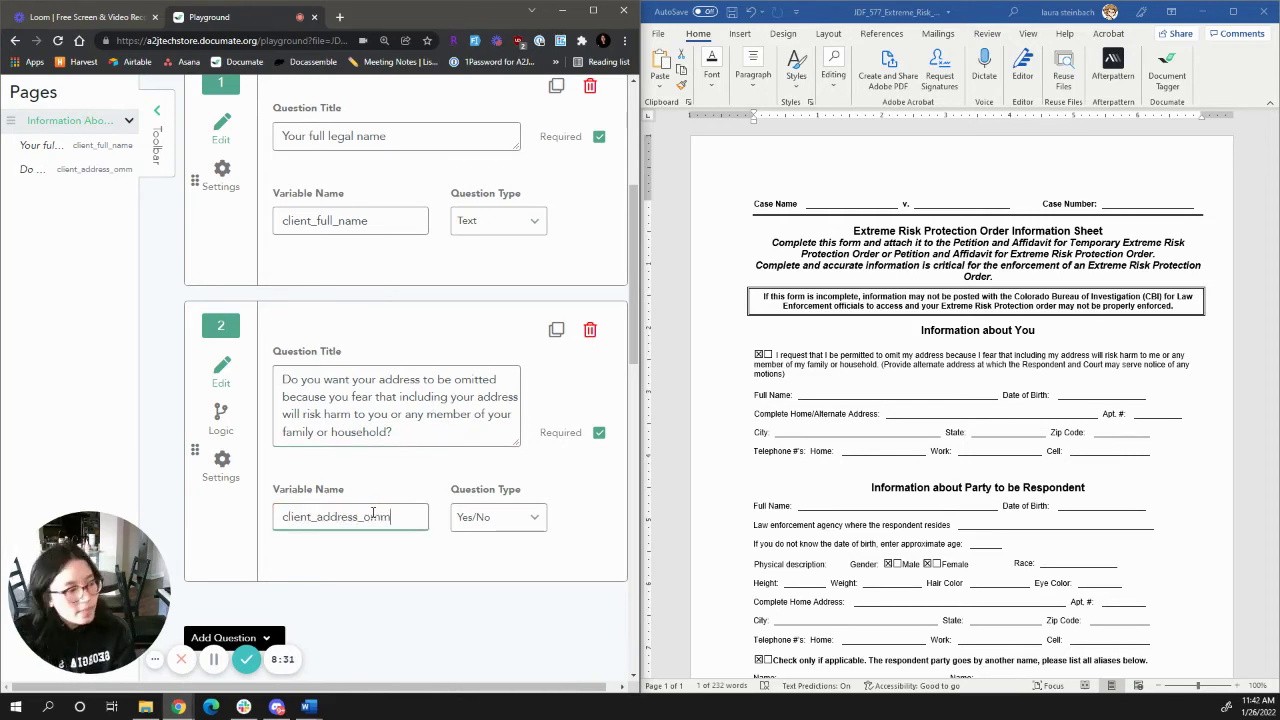
{"action": "key", "text": "BackSpace"}
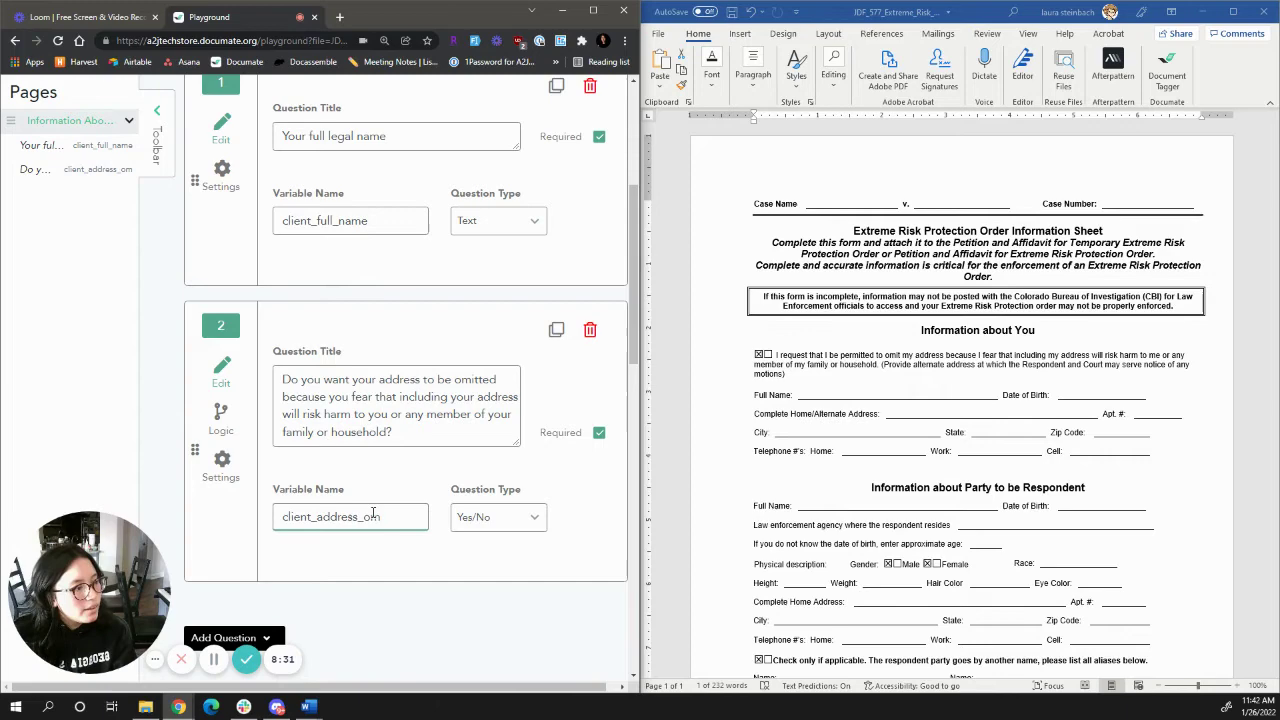
{"action": "type", "text": "itted"}
{"action": "left_click", "coordinate": [360, 544]}
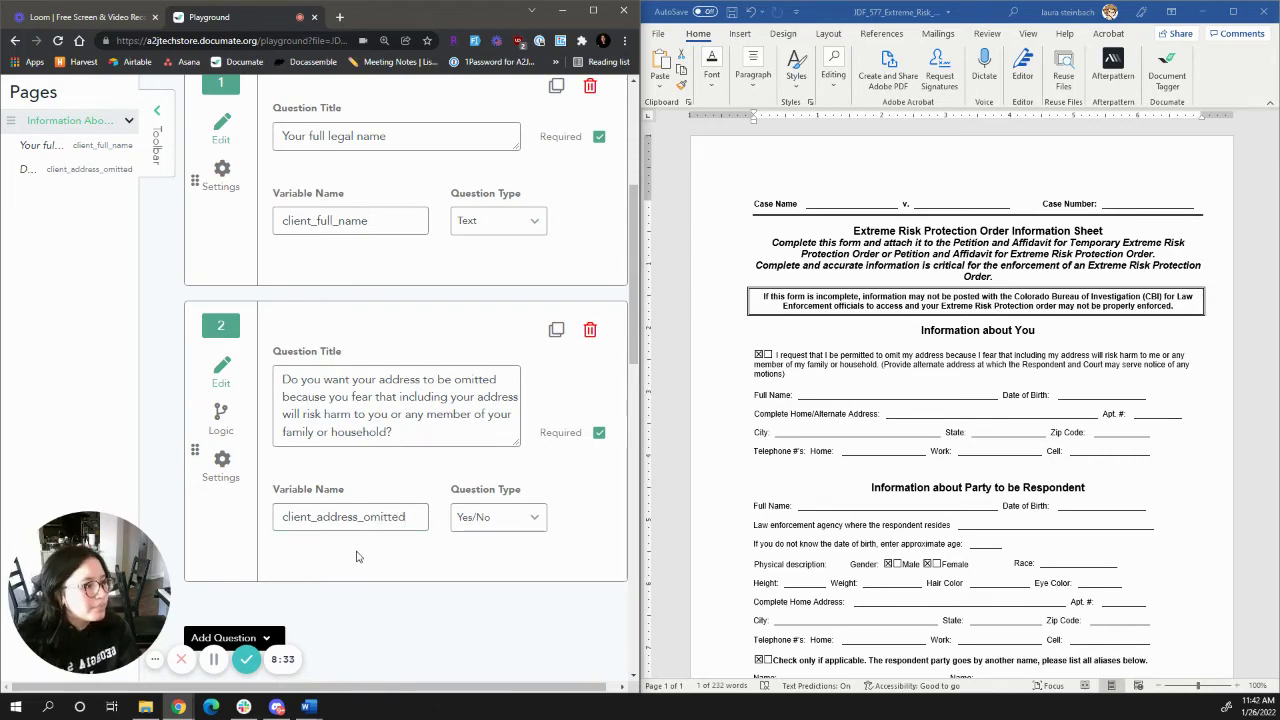
{"action": "scroll", "coordinate": [358, 555], "scroll_direction": "up", "scroll_amount": 2}
{"action": "scroll", "coordinate": [357, 575], "scroll_direction": "down", "scroll_amount": 1}
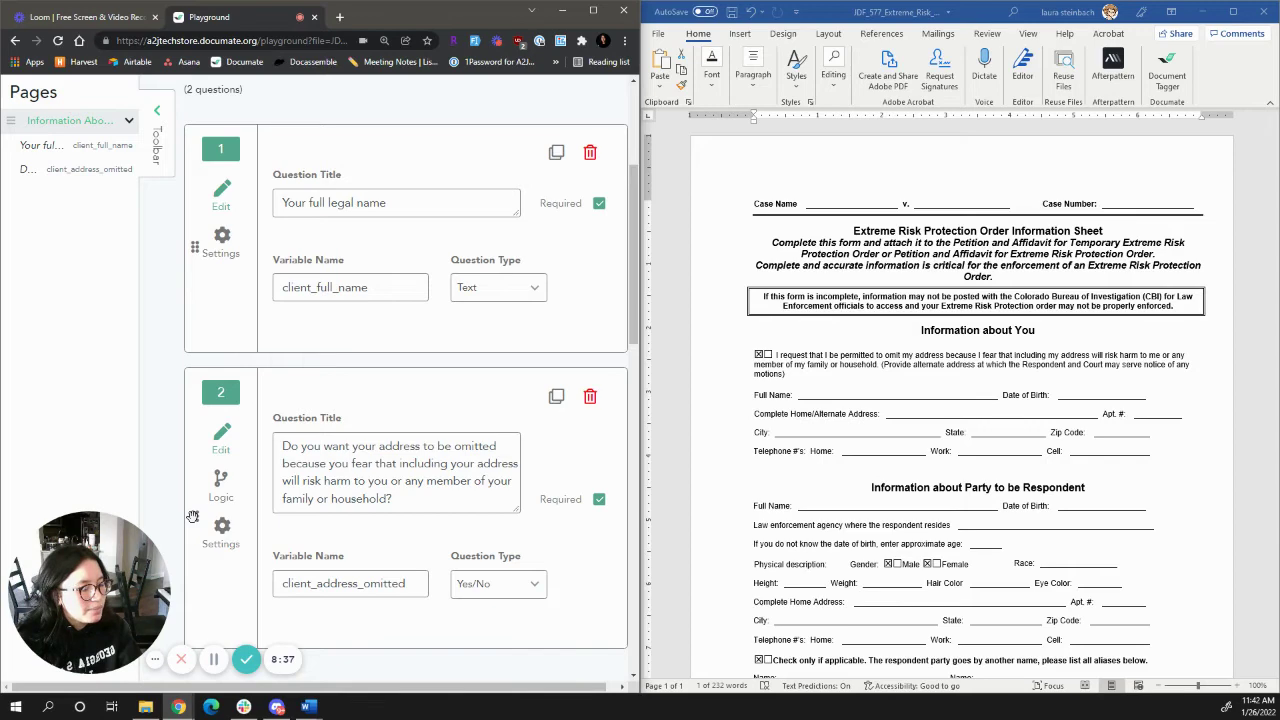
{"action": "left_click_drag", "start_coordinate": [193, 516], "coordinate": [205, 160]}
{"action": "left_click_drag", "start_coordinate": [200, 272], "coordinate": [57, 175]}
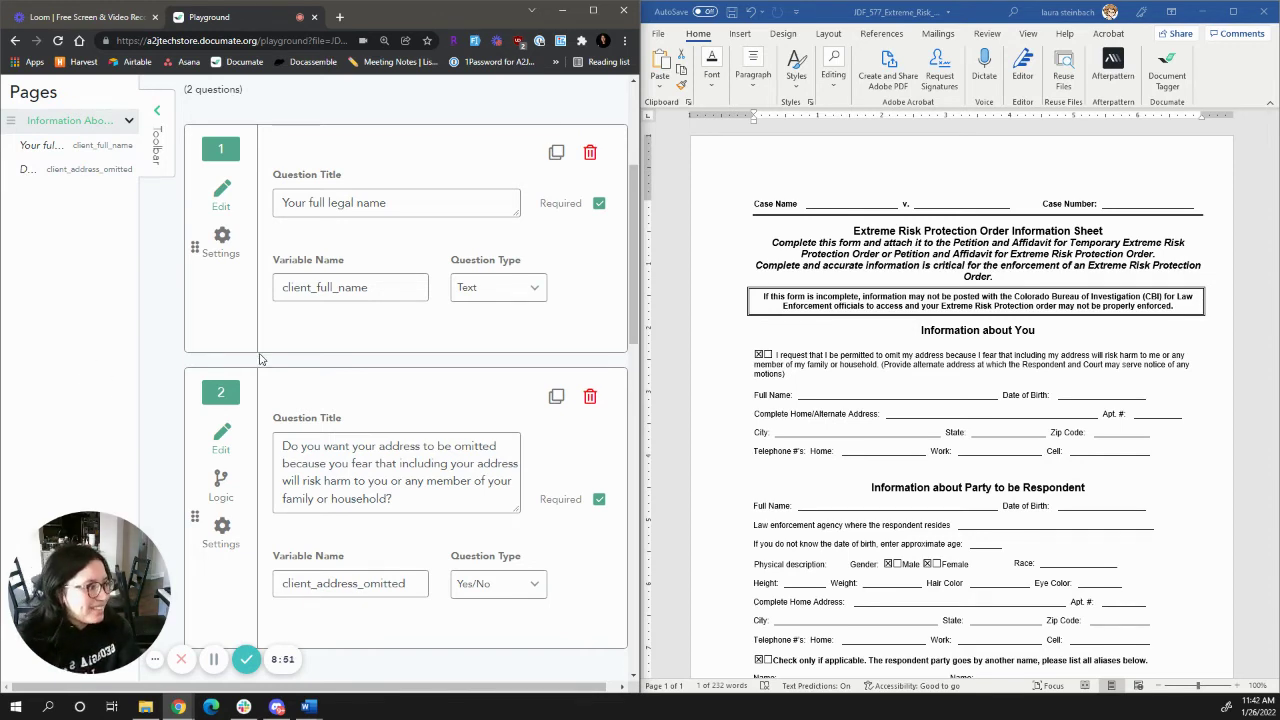
{"action": "scroll", "coordinate": [470, 450], "scroll_direction": "down", "scroll_amount": 1}
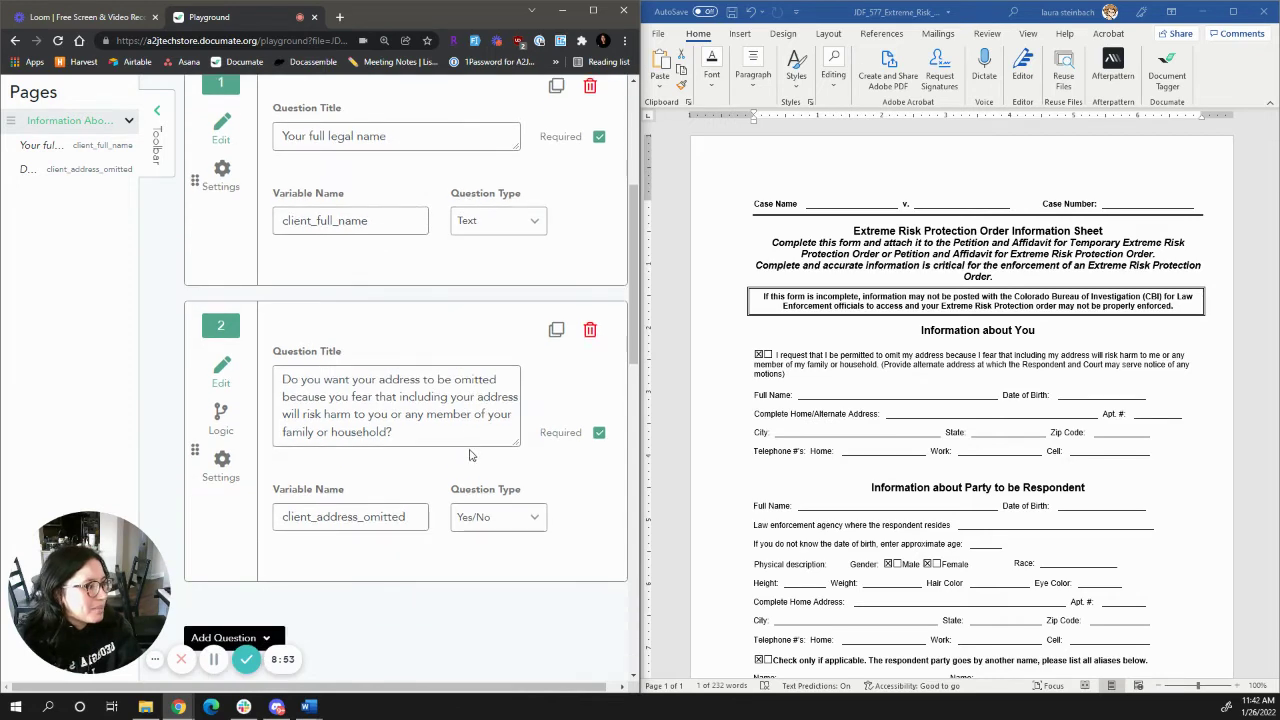
{"action": "left_click", "coordinate": [780, 353]}
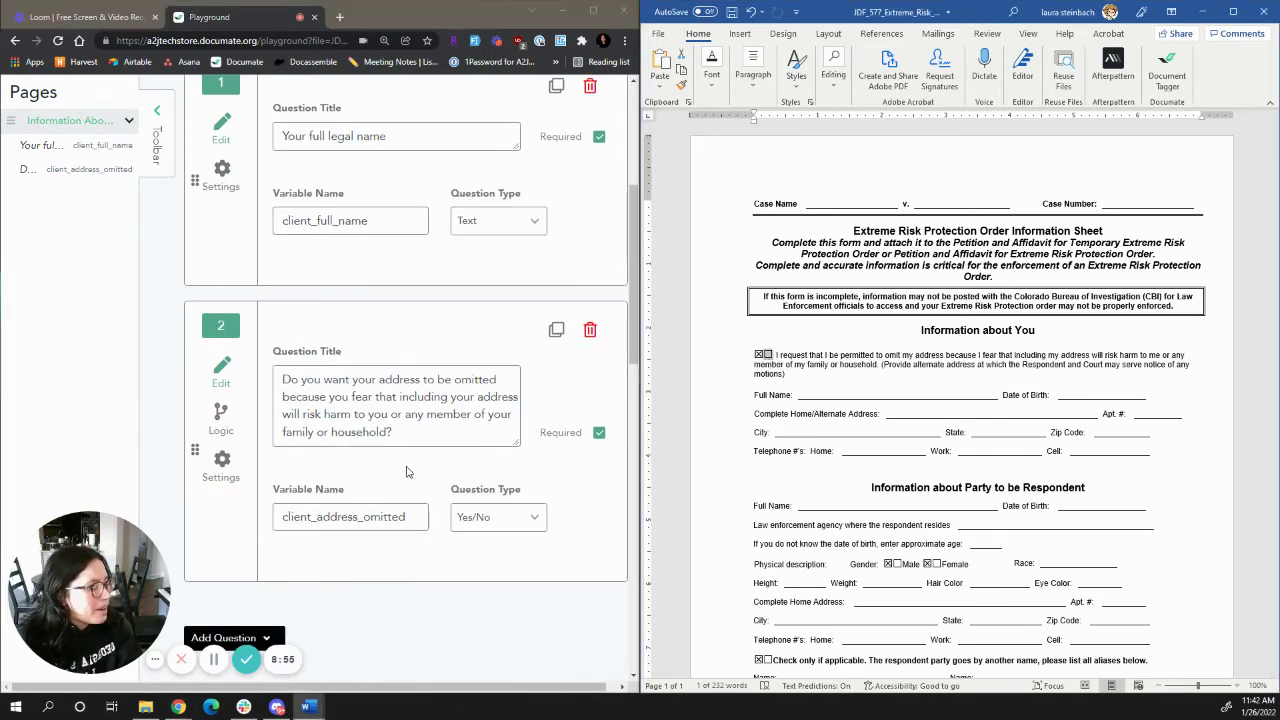
{"action": "left_click", "coordinate": [764, 354]}
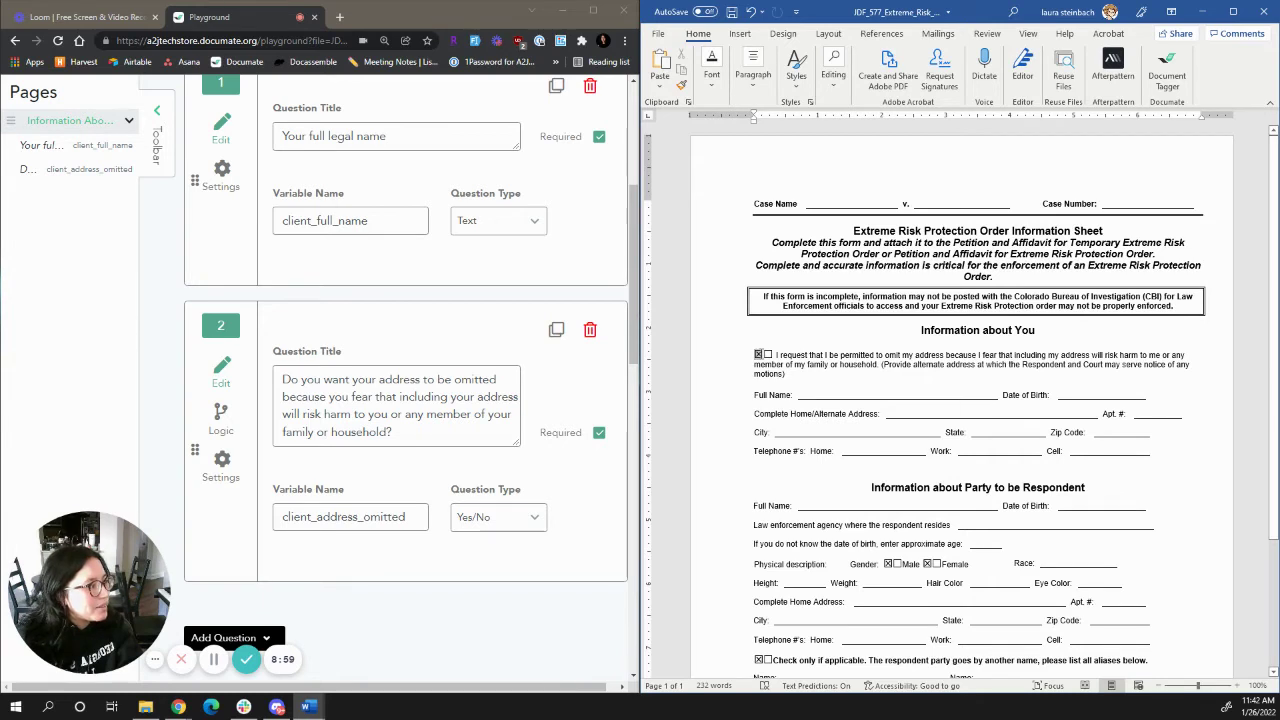
- Select the first checkbox symbol in Word and scroll to the top of Your Information
{"action": "double_click", "coordinate": [759, 355]}
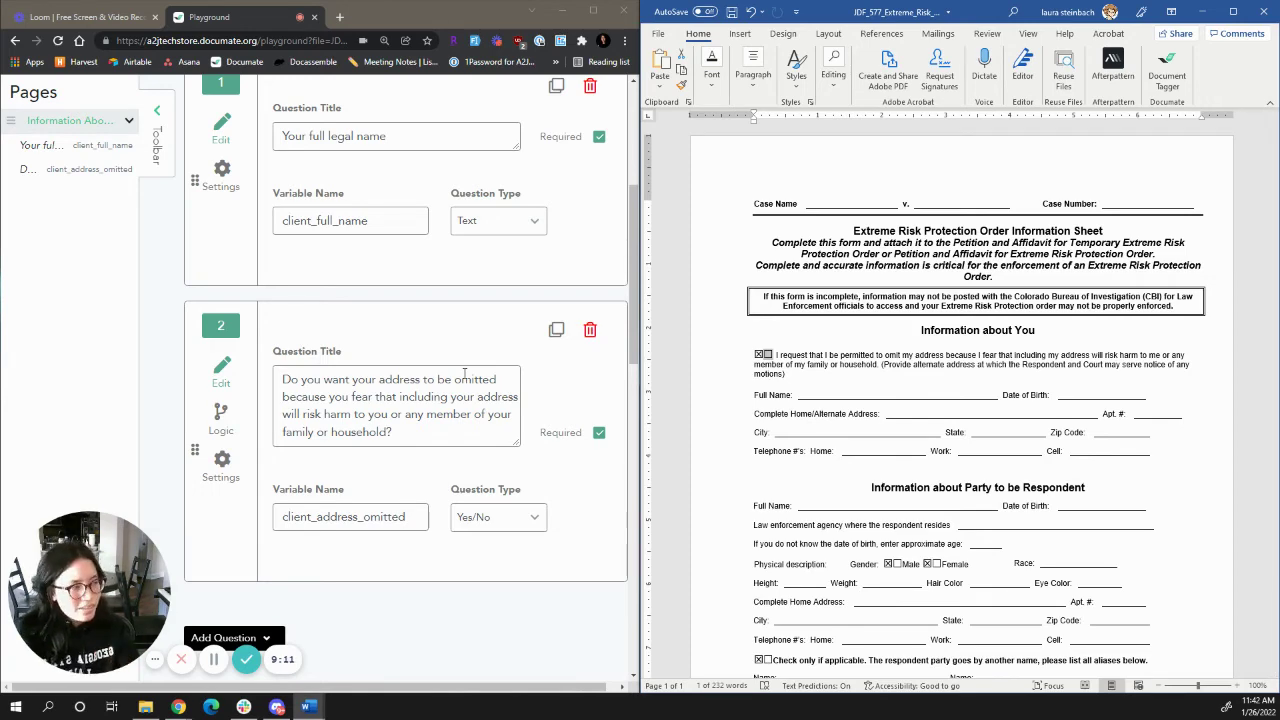
{"action": "scroll", "coordinate": [400, 400], "scroll_direction": "up", "scroll_amount": 4}
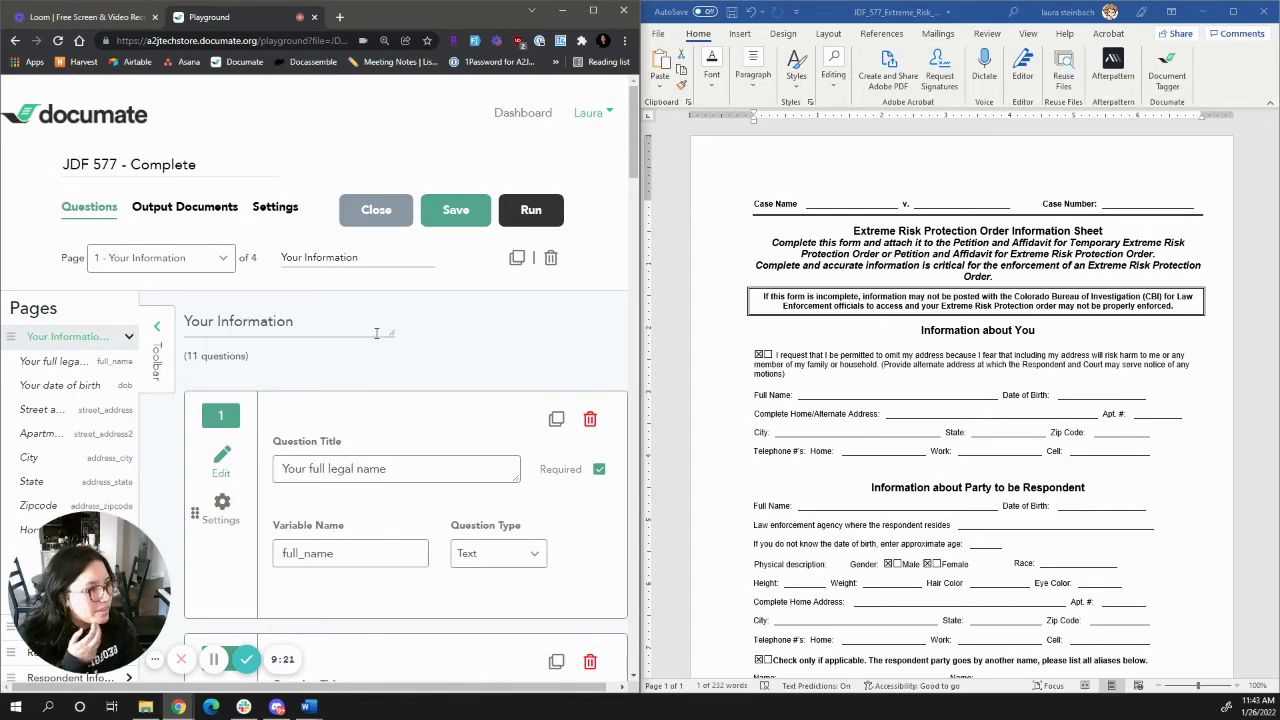
- Review page 1's questions, selecting the Your Information title and the first question's title
{"action": "scroll", "coordinate": [376, 333], "scroll_direction": "down", "scroll_amount": 2}
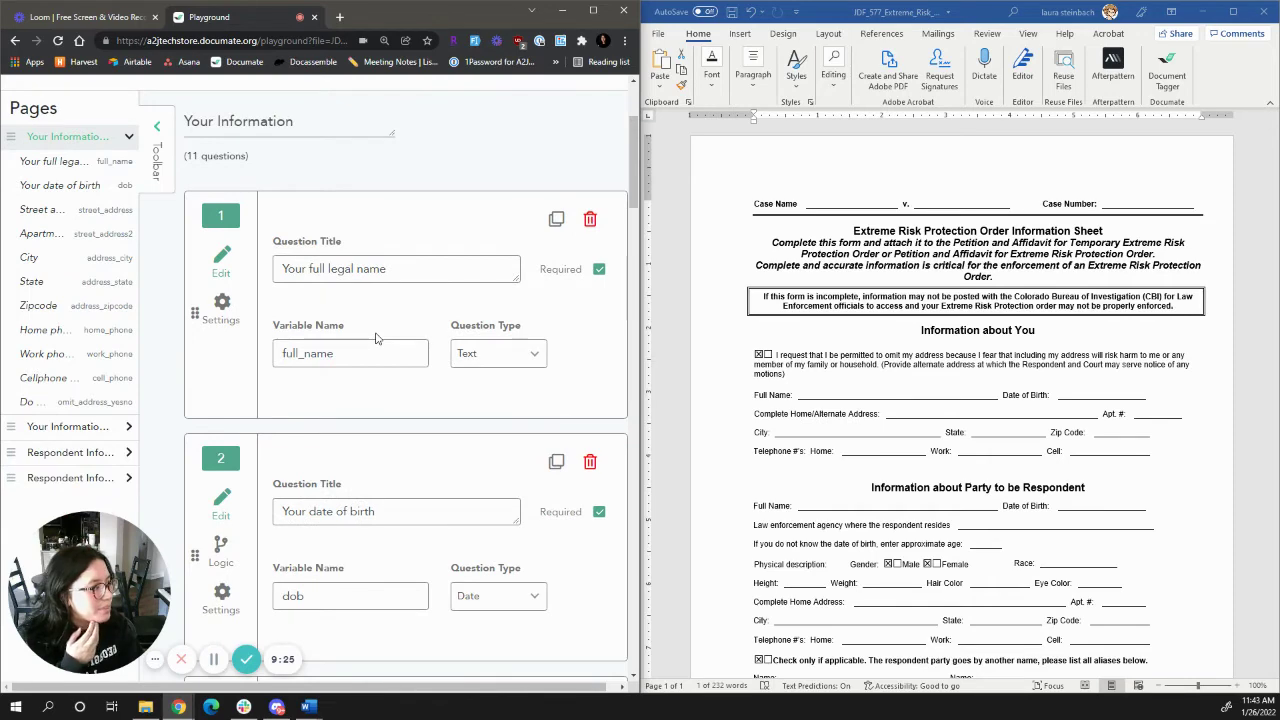
{"action": "scroll", "coordinate": [376, 338], "scroll_direction": "up", "scroll_amount": 2}
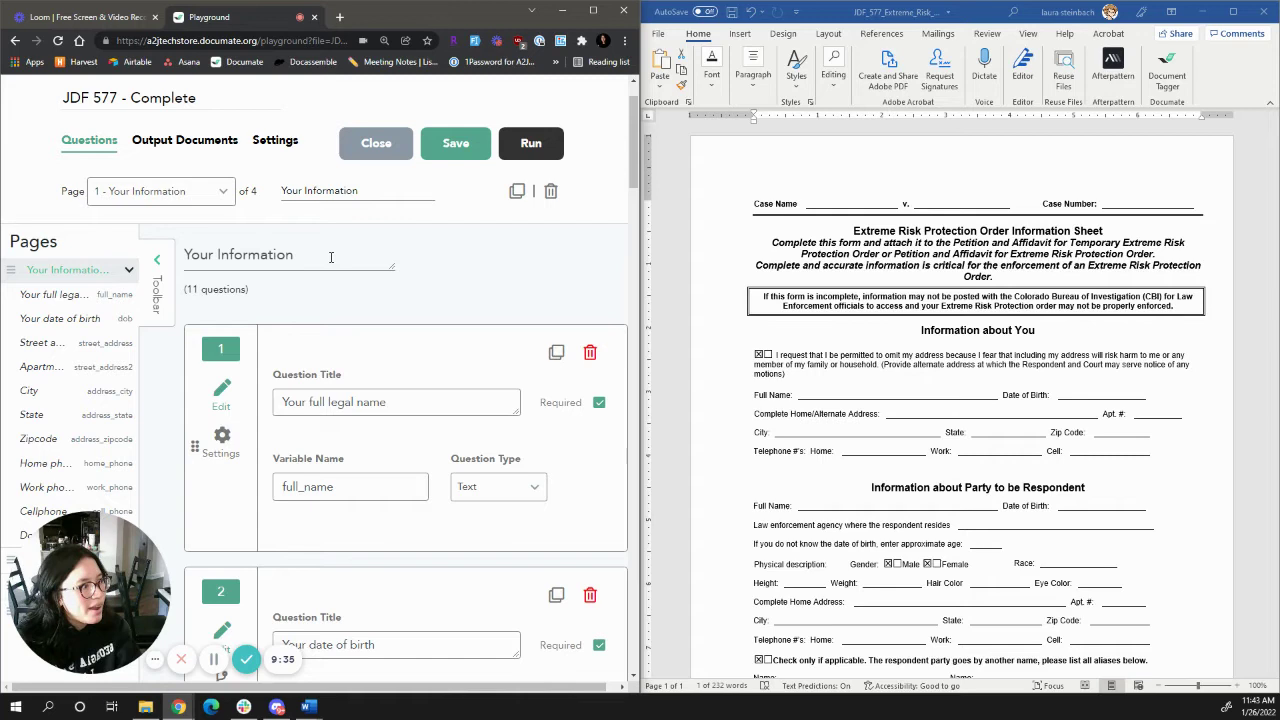
{"action": "left_click_drag", "start_coordinate": [298, 256], "coordinate": [184, 262]}
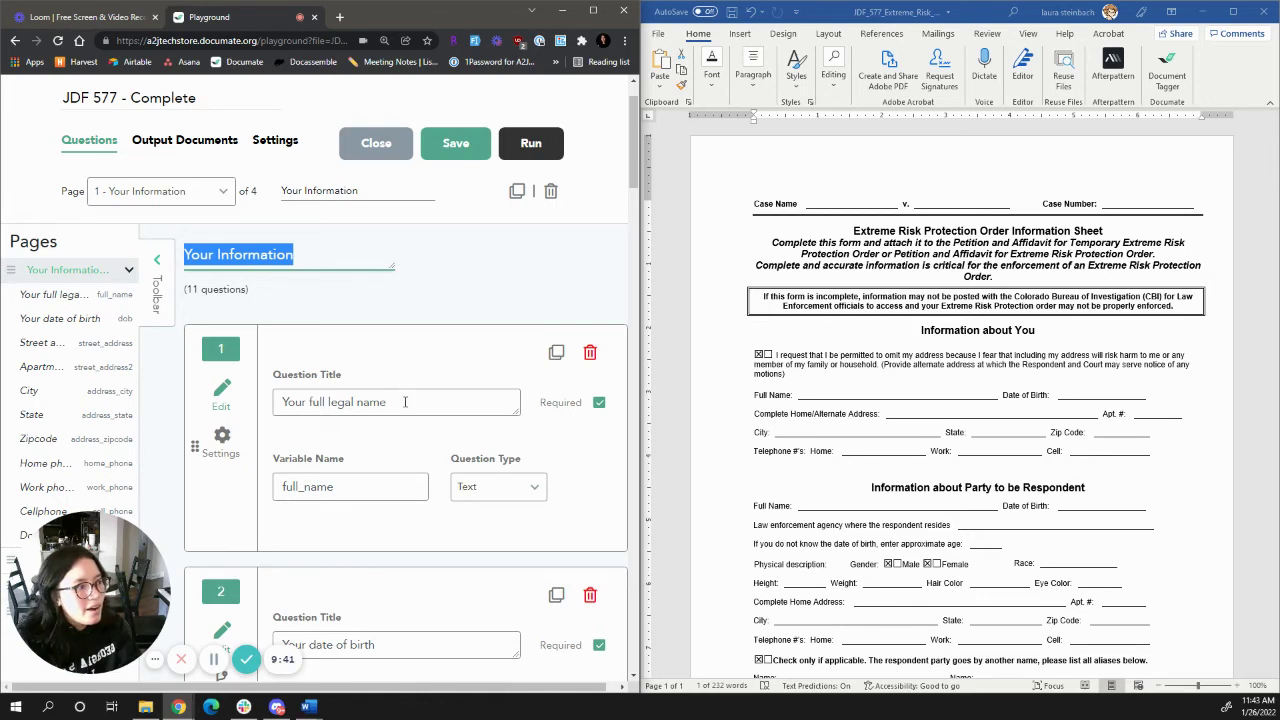
{"action": "left_click_drag", "start_coordinate": [405, 401], "coordinate": [263, 397]}
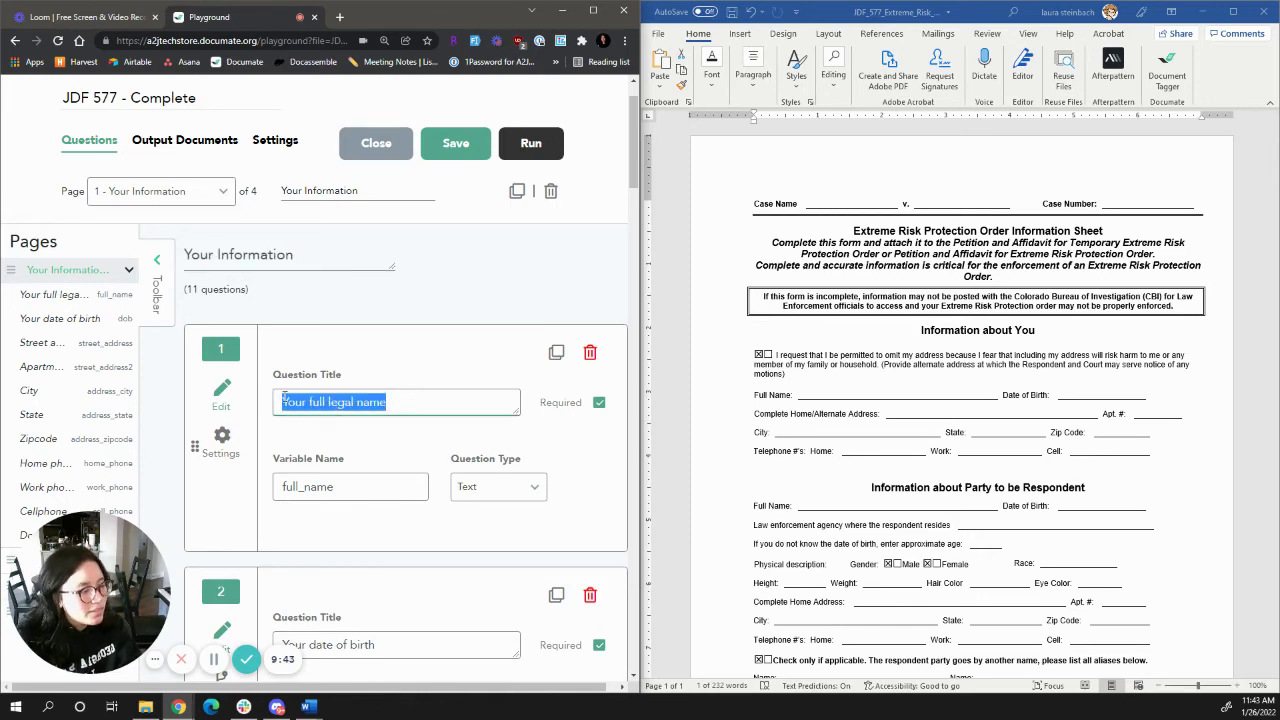
{"action": "scroll", "coordinate": [312, 402], "scroll_direction": "down", "scroll_amount": 3}
{"action": "scroll", "coordinate": [353, 428], "scroll_direction": "up", "scroll_amount": 3}
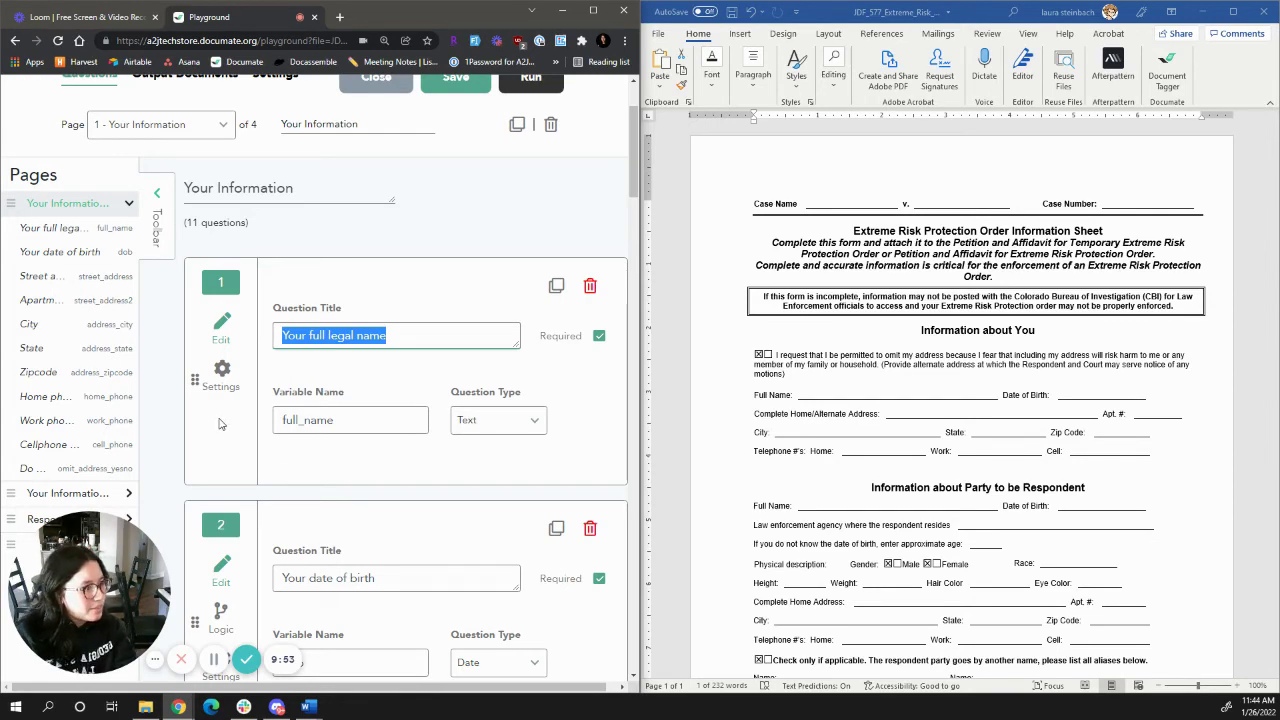
{"action": "scroll", "coordinate": [405, 467], "scroll_direction": "down", "scroll_amount": 15}
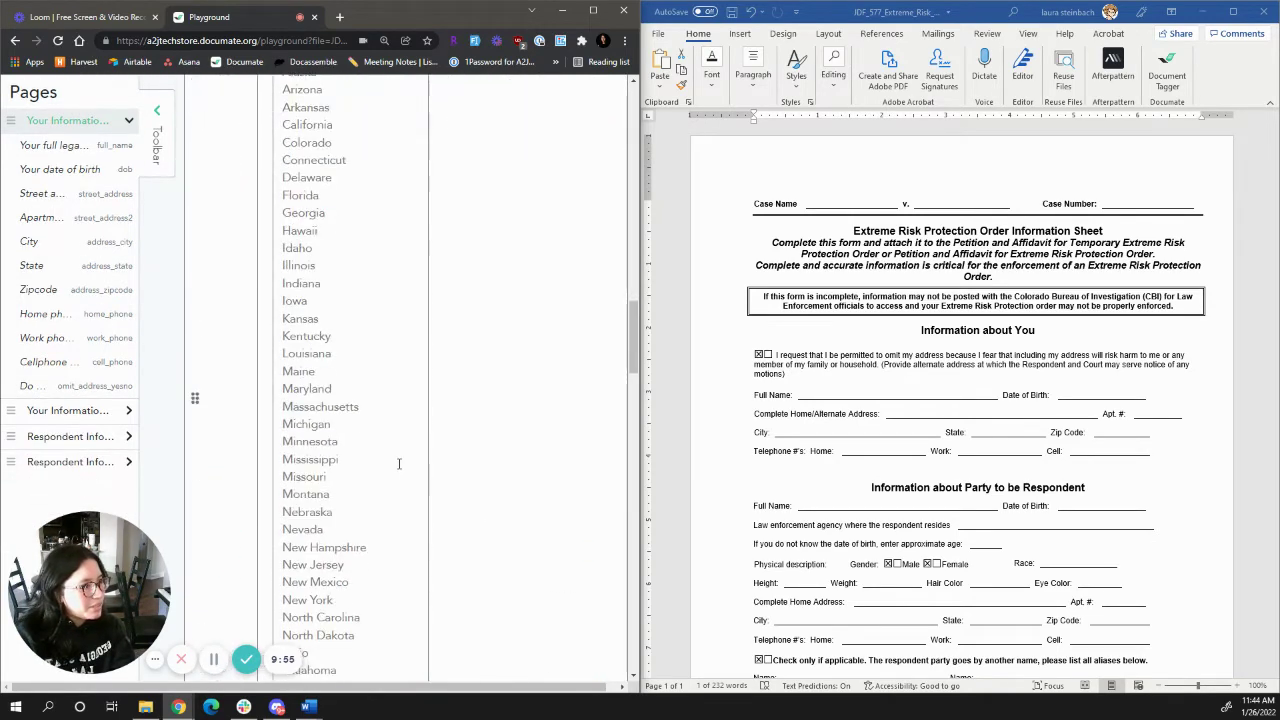
{"action": "scroll", "coordinate": [398, 464], "scroll_direction": "down", "scroll_amount": 15}
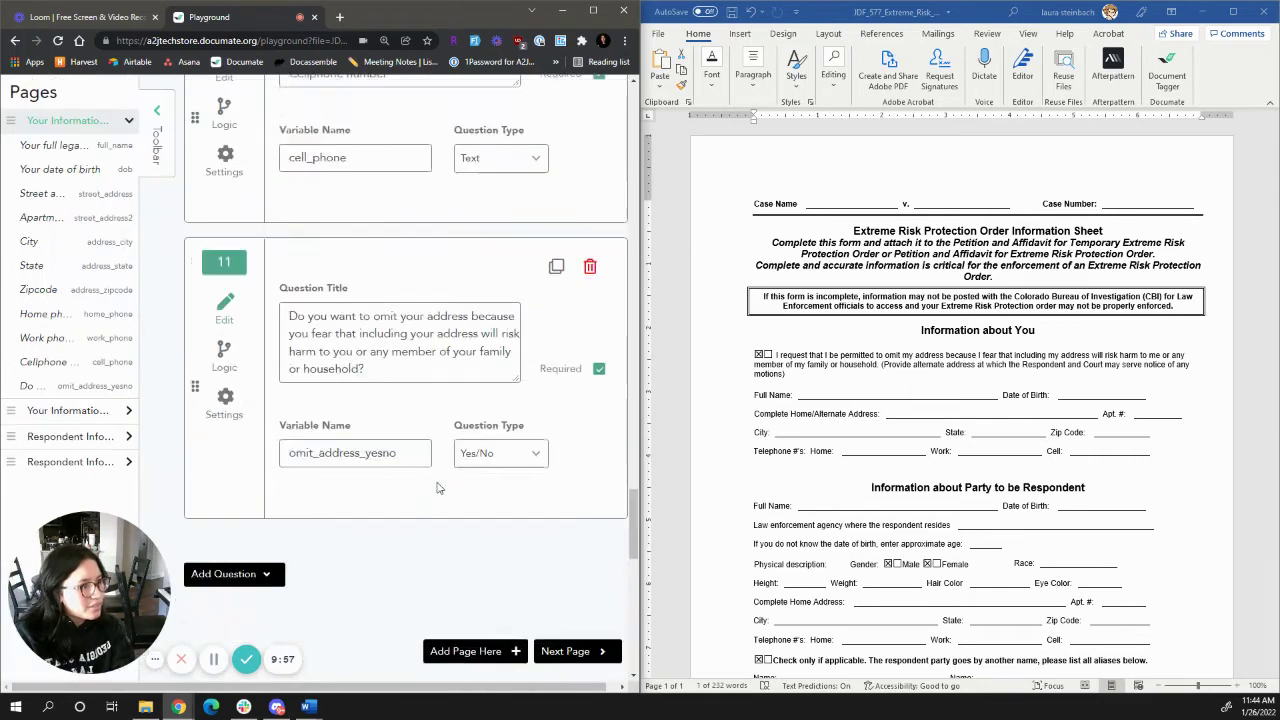
{"action": "scroll", "coordinate": [437, 488], "scroll_direction": "up", "scroll_amount": 2}
- Open the Alternate Address page and scroll through its questions
{"action": "left_click", "coordinate": [68, 408]}
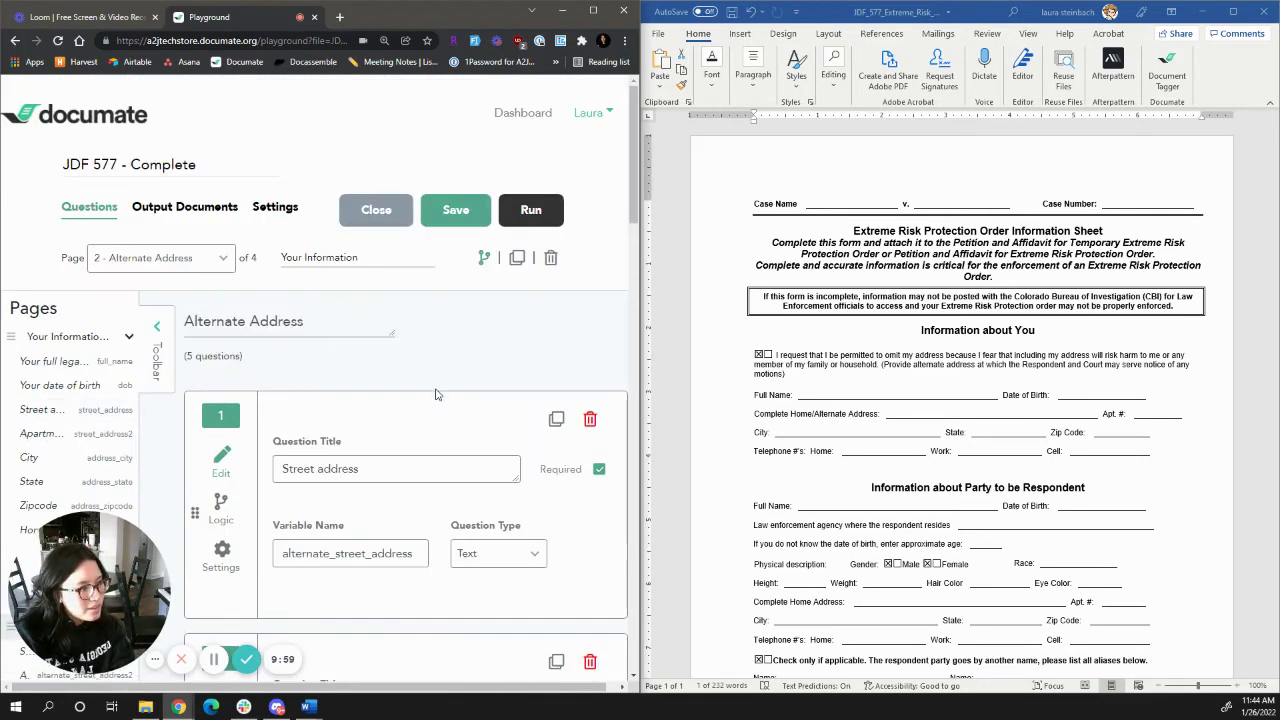
{"action": "scroll", "coordinate": [435, 395], "scroll_direction": "down", "scroll_amount": 3}
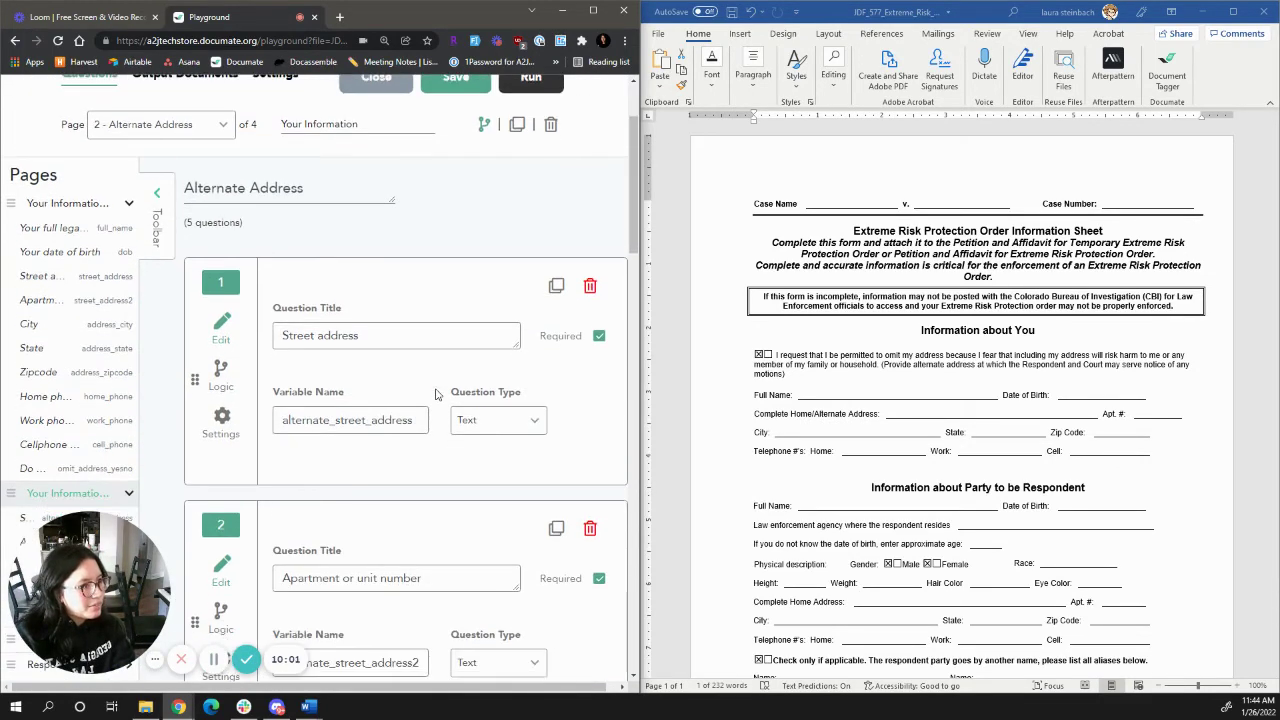
{"action": "scroll", "coordinate": [435, 395], "scroll_direction": "down", "scroll_amount": 5}
{"action": "scroll", "coordinate": [435, 395], "scroll_direction": "down", "scroll_amount": 5}
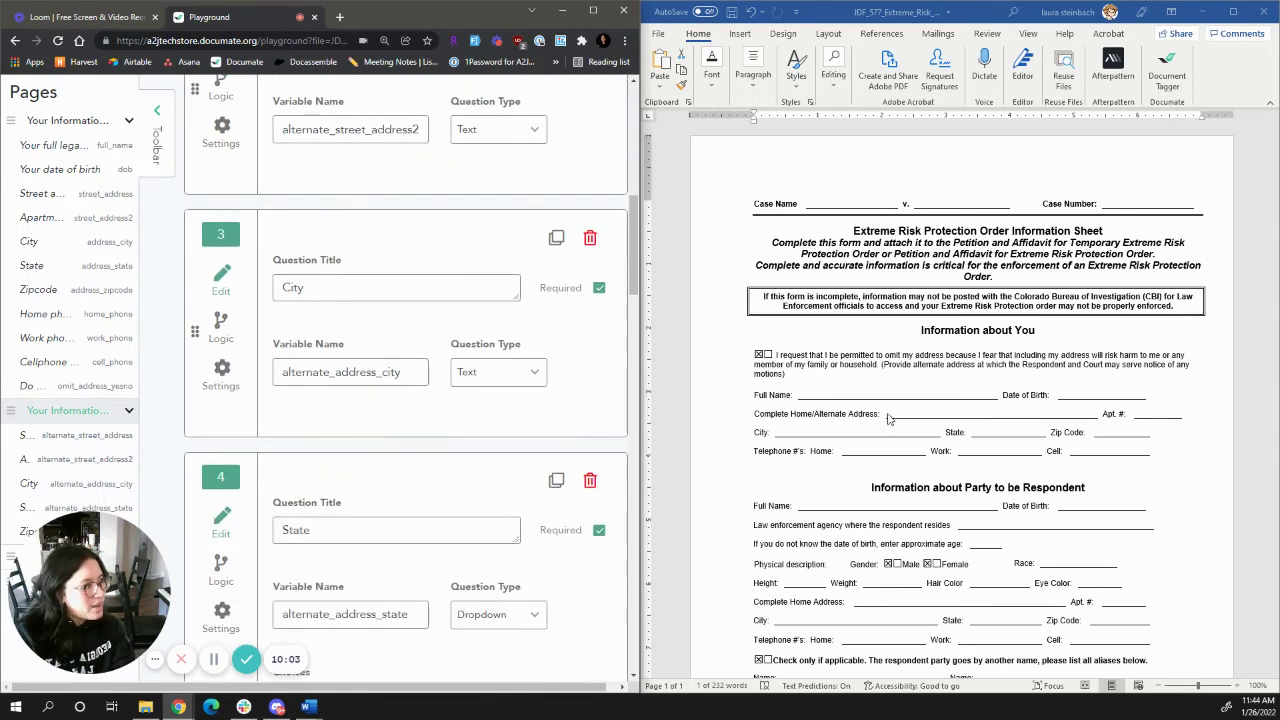
- Check the Word information sheet, then collapse the first two pages' question lists
{"action": "left_click", "coordinate": [825, 368]}
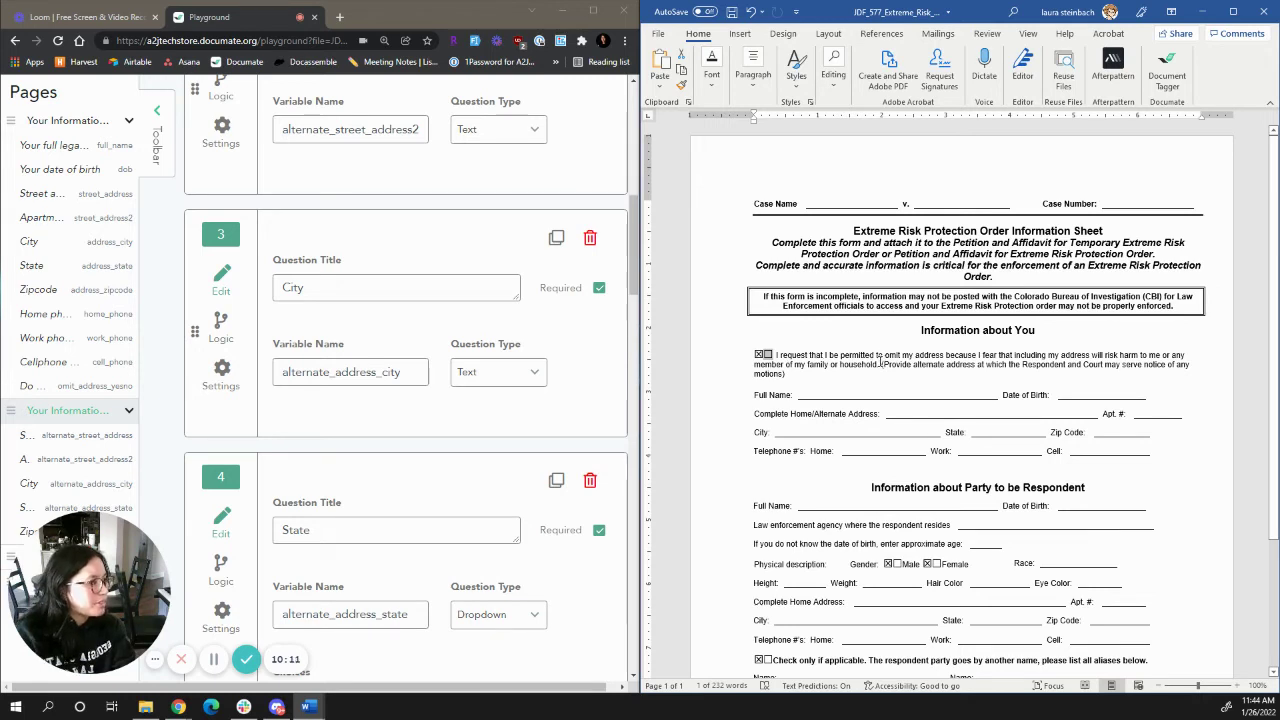
{"action": "scroll", "coordinate": [300, 365], "scroll_direction": "down", "scroll_amount": 6}
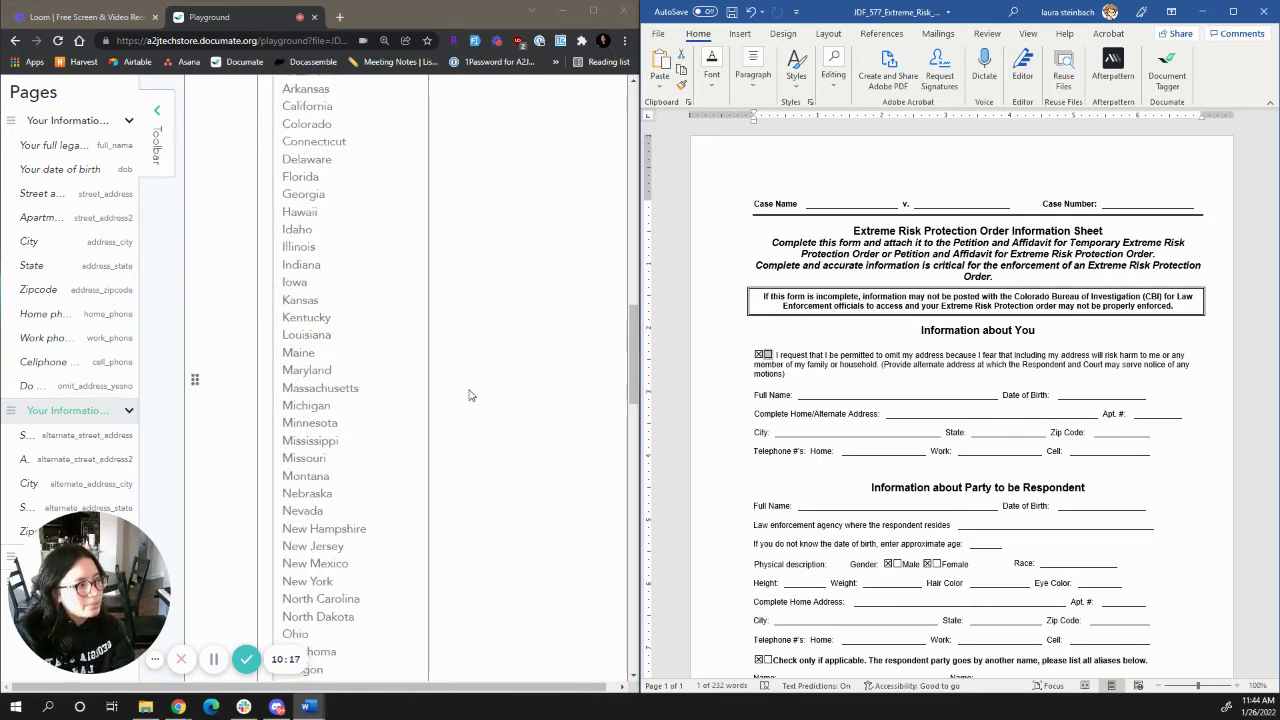
{"action": "scroll", "coordinate": [95, 345], "scroll_direction": "down", "scroll_amount": 3}
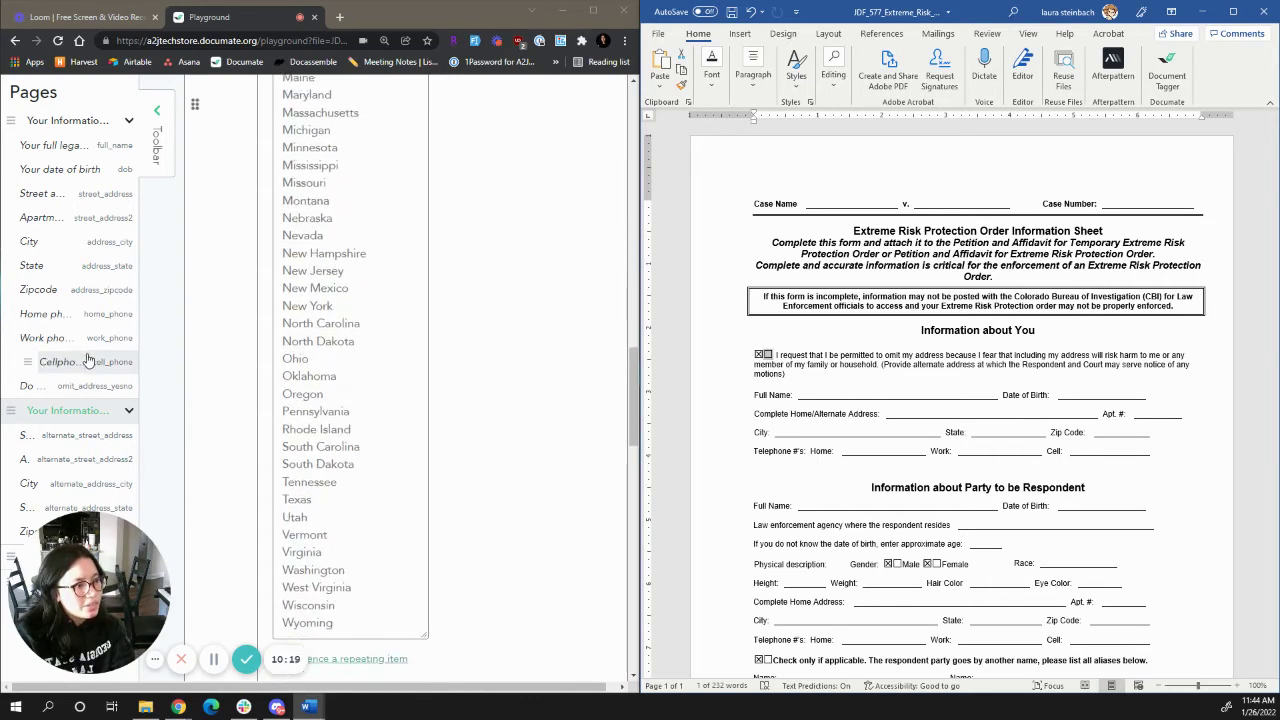
{"action": "left_click", "coordinate": [128, 120]}
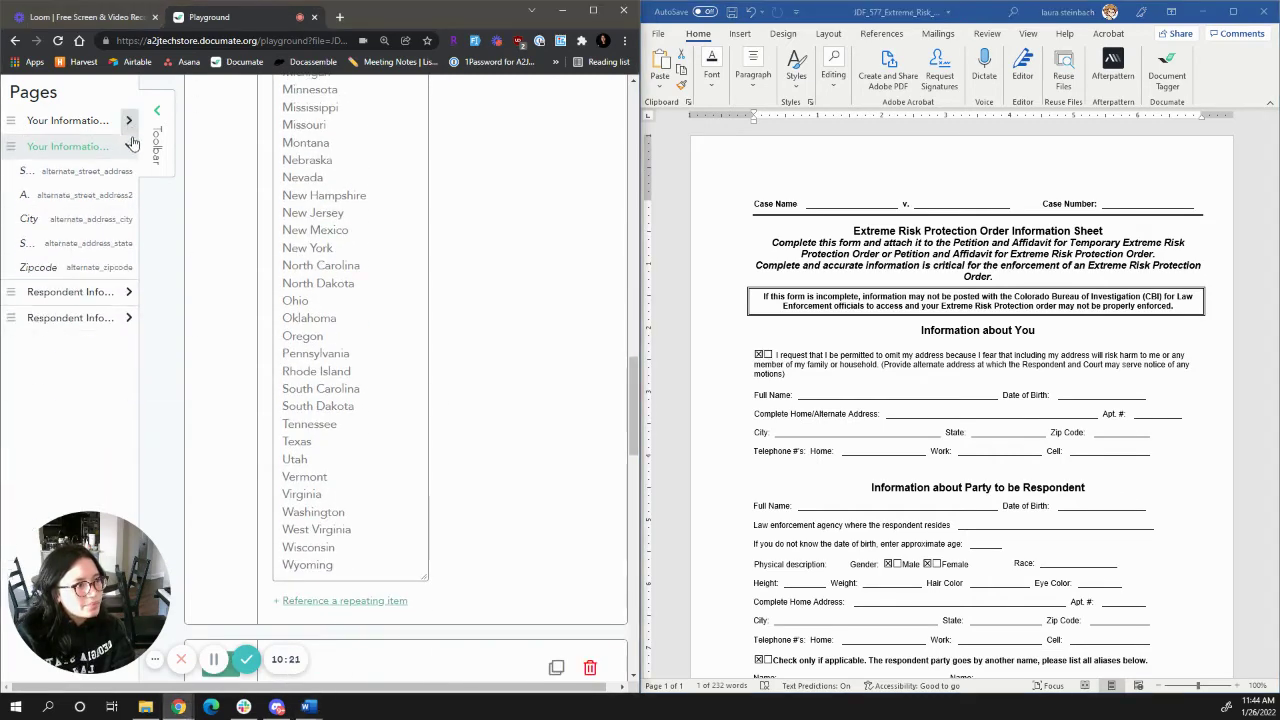
{"action": "left_click", "coordinate": [129, 147]}
{"action": "left_click", "coordinate": [95, 172]}
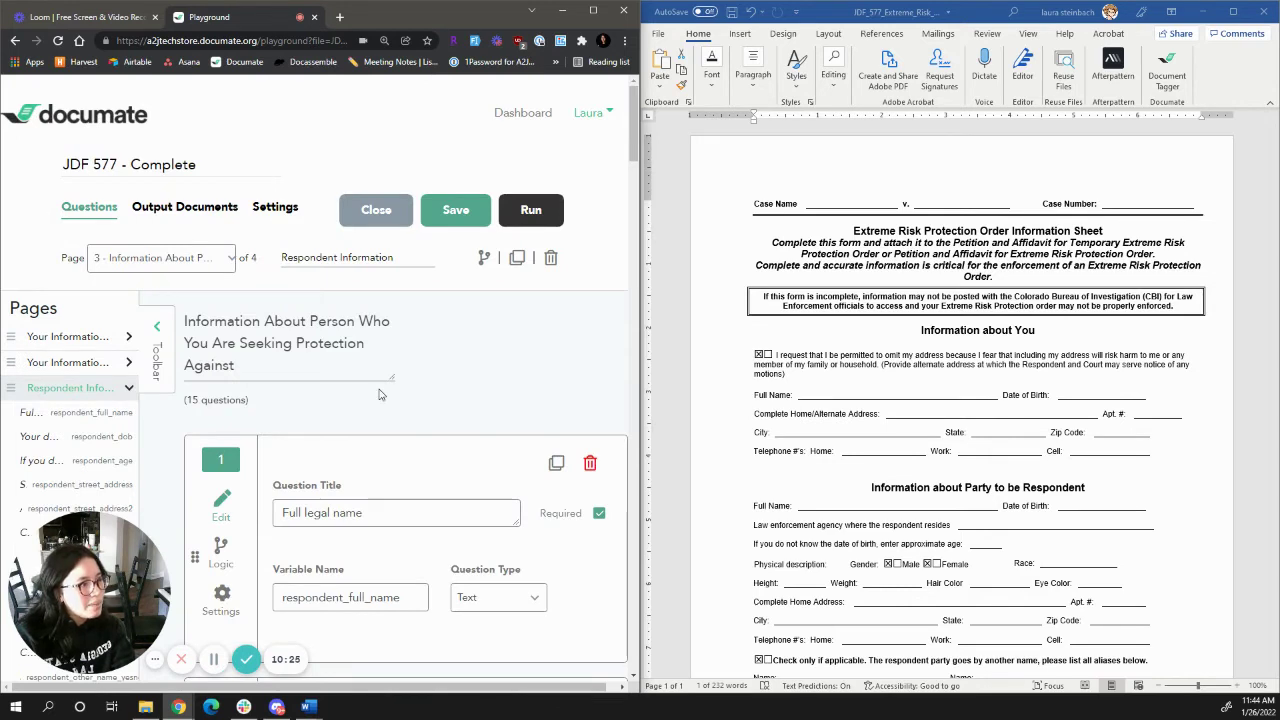
{"action": "left_click", "coordinate": [310, 321]}
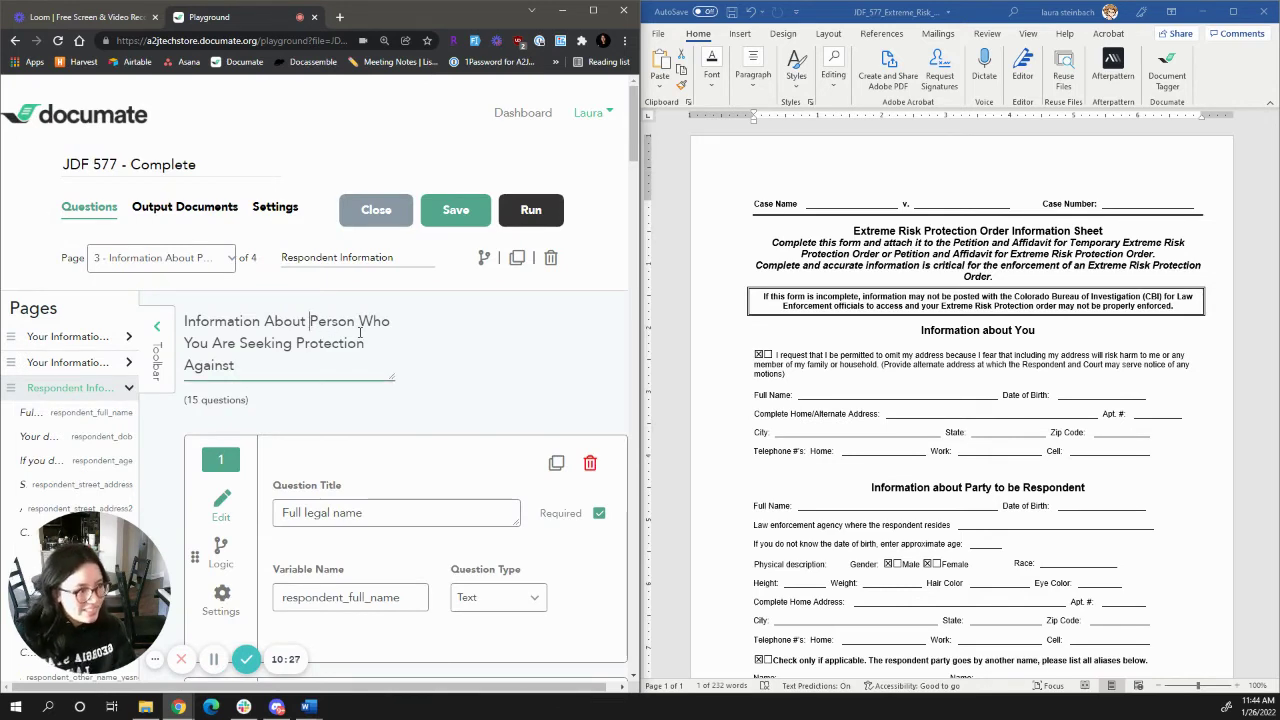
{"action": "type", "text": "The"}
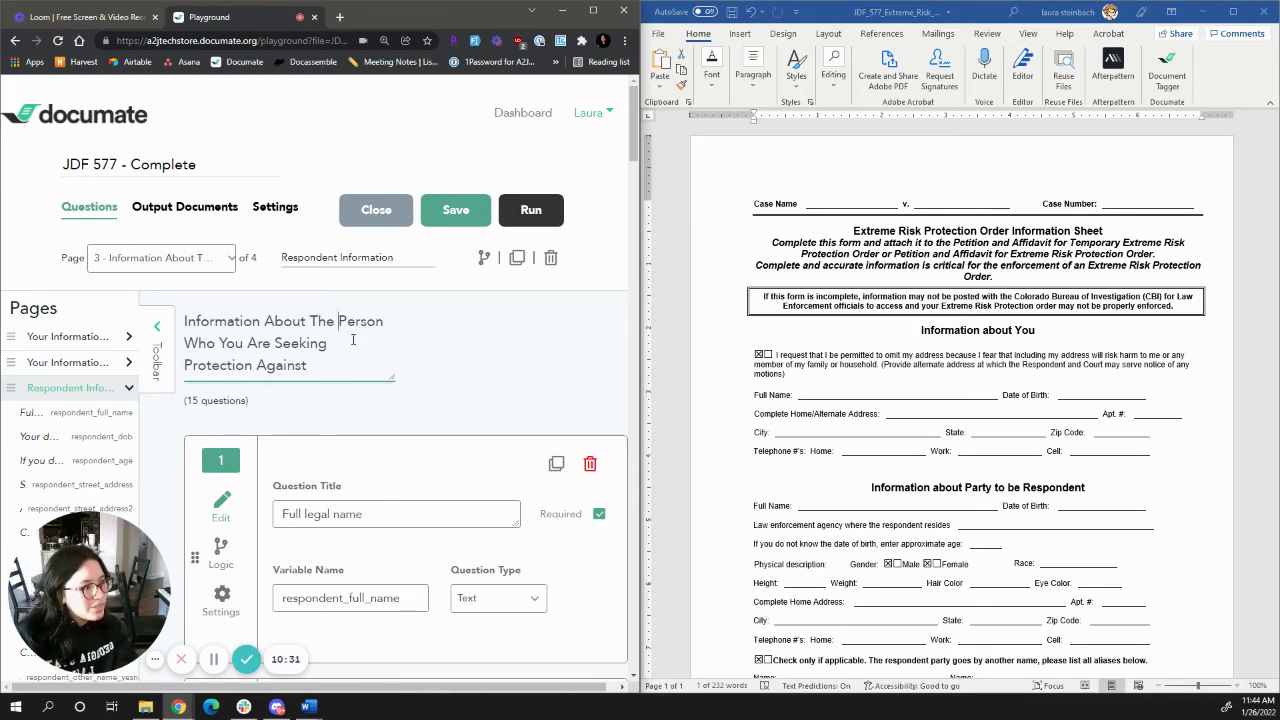
{"action": "left_click", "coordinate": [447, 222]}
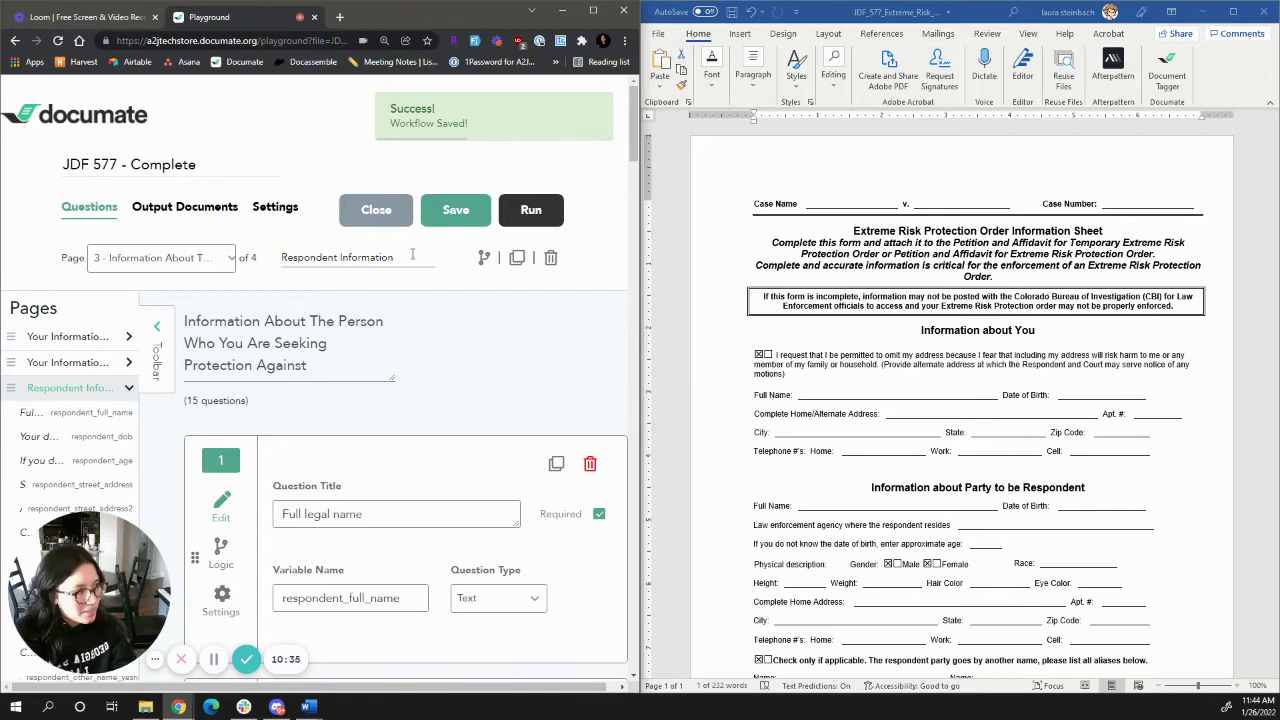
{"action": "left_click_drag", "start_coordinate": [412, 256], "coordinate": [266, 266]}
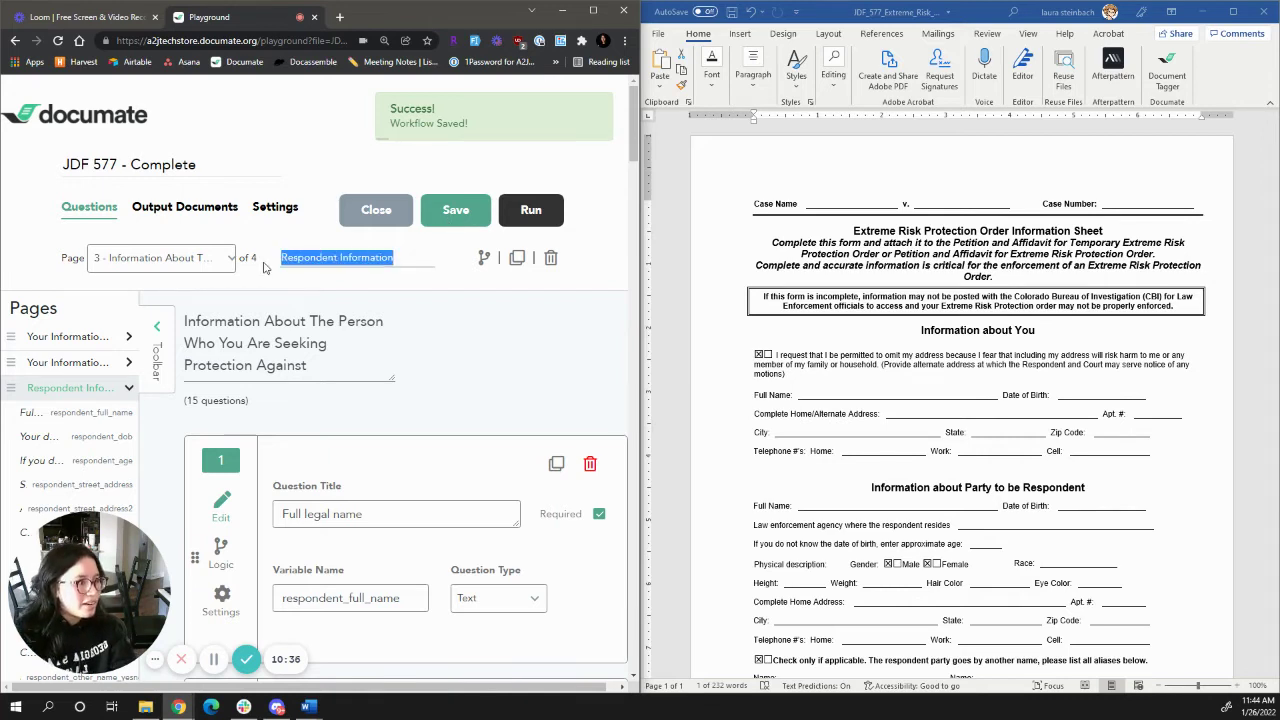
{"action": "left_click", "coordinate": [321, 355]}
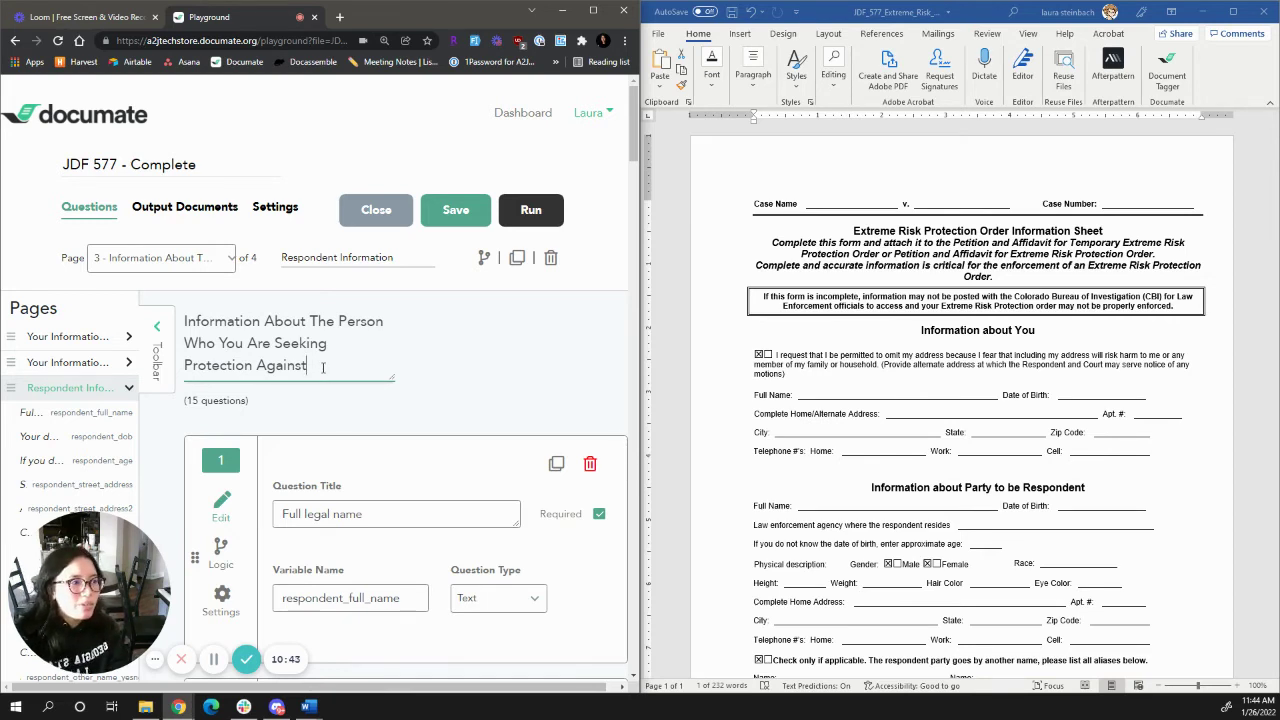
{"action": "left_click_drag", "start_coordinate": [322, 367], "coordinate": [183, 328]}
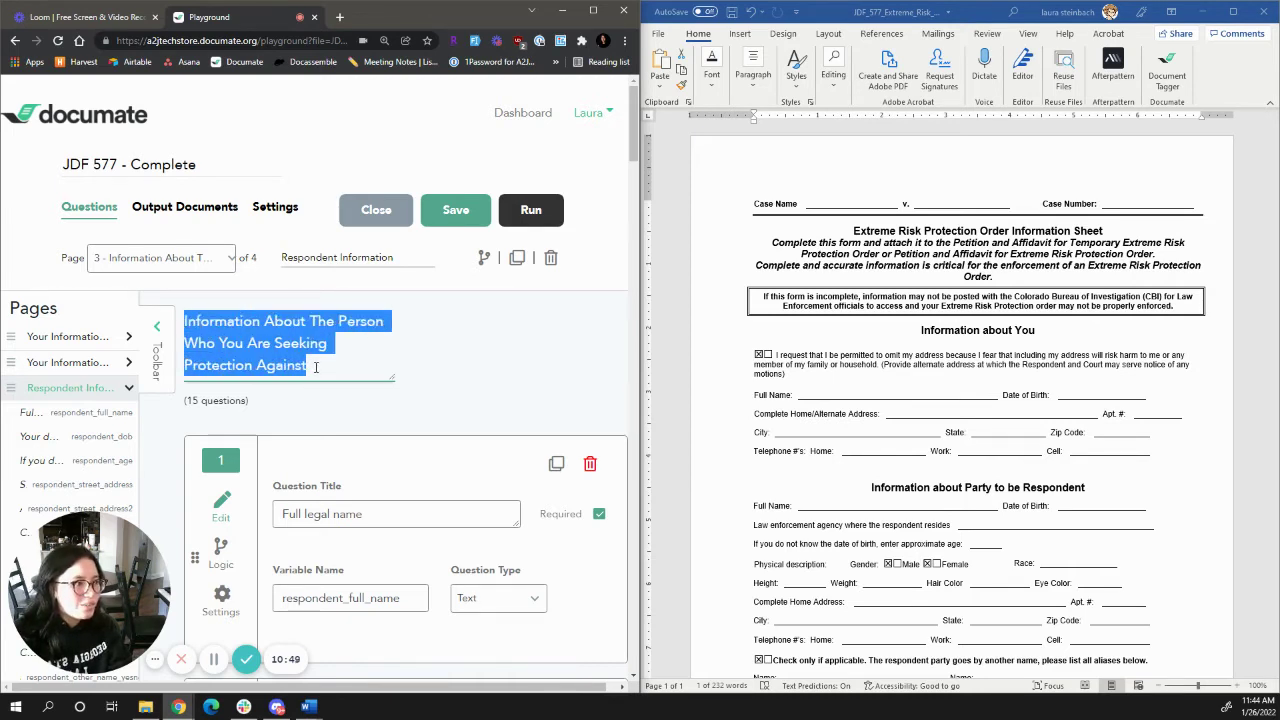
{"action": "left_click", "coordinate": [318, 371]}
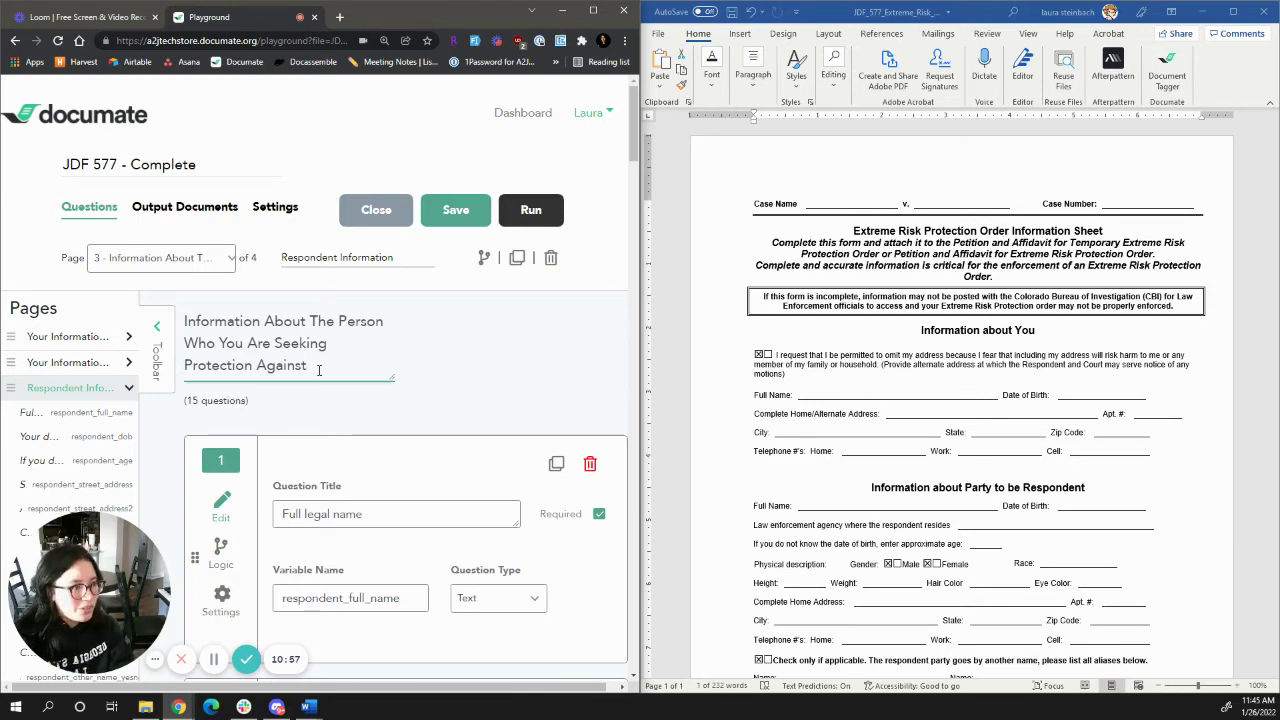
{"action": "key", "text": "ctrl+a"}
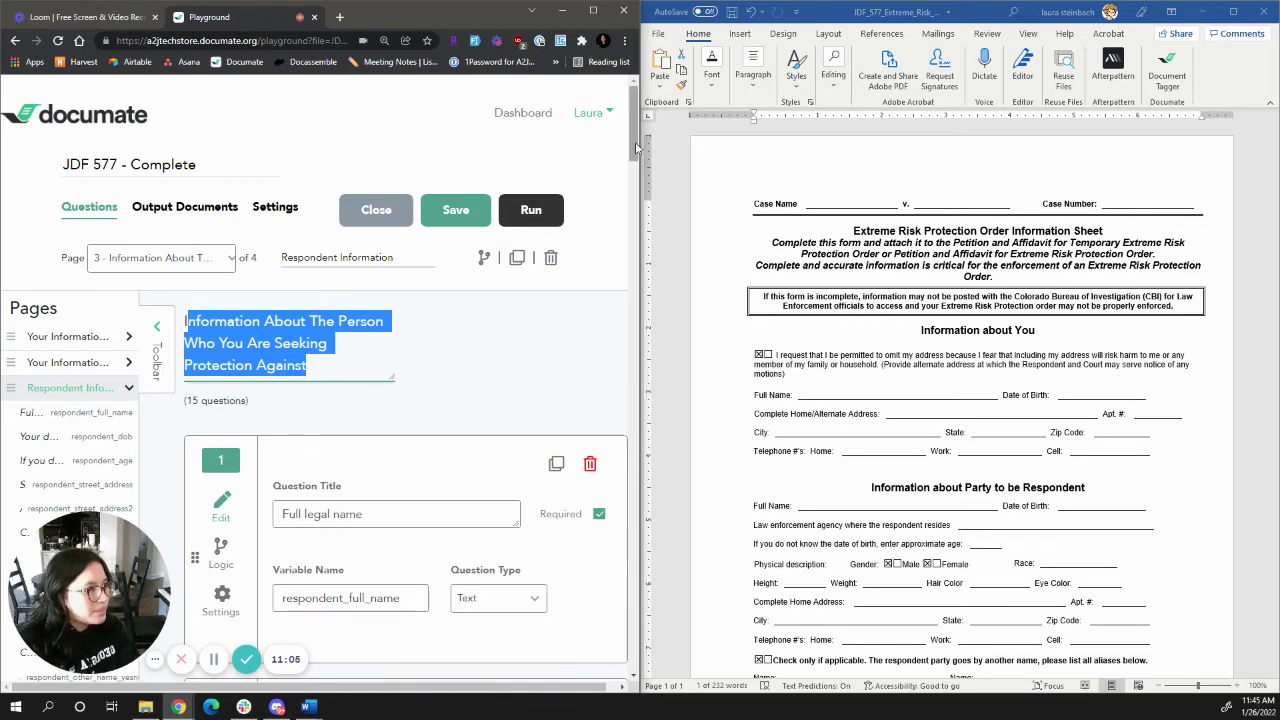
{"action": "left_click_drag", "start_coordinate": [636, 148], "coordinate": [640, 255]}
- Scroll page 3 down to 'What other name do they go by?' and collapse its question list
{"action": "left_click_drag", "start_coordinate": [656, 422], "coordinate": [628, 576]}
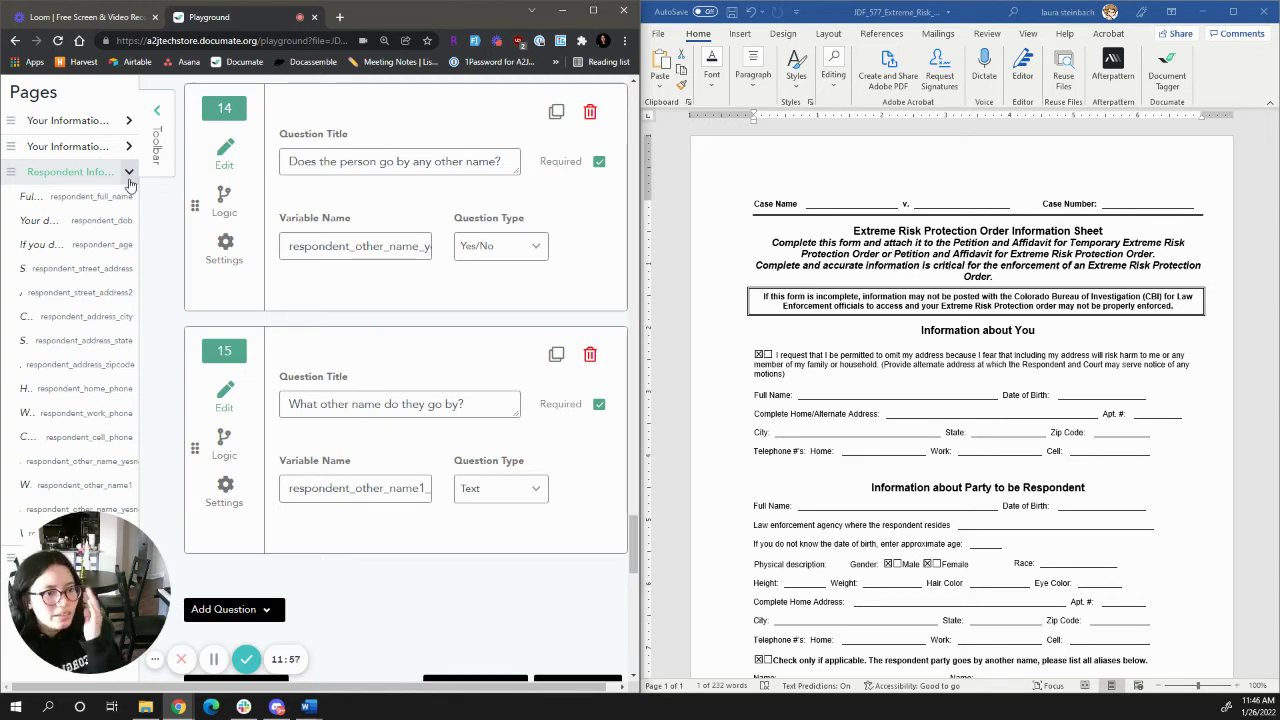
{"action": "left_click", "coordinate": [128, 180]}
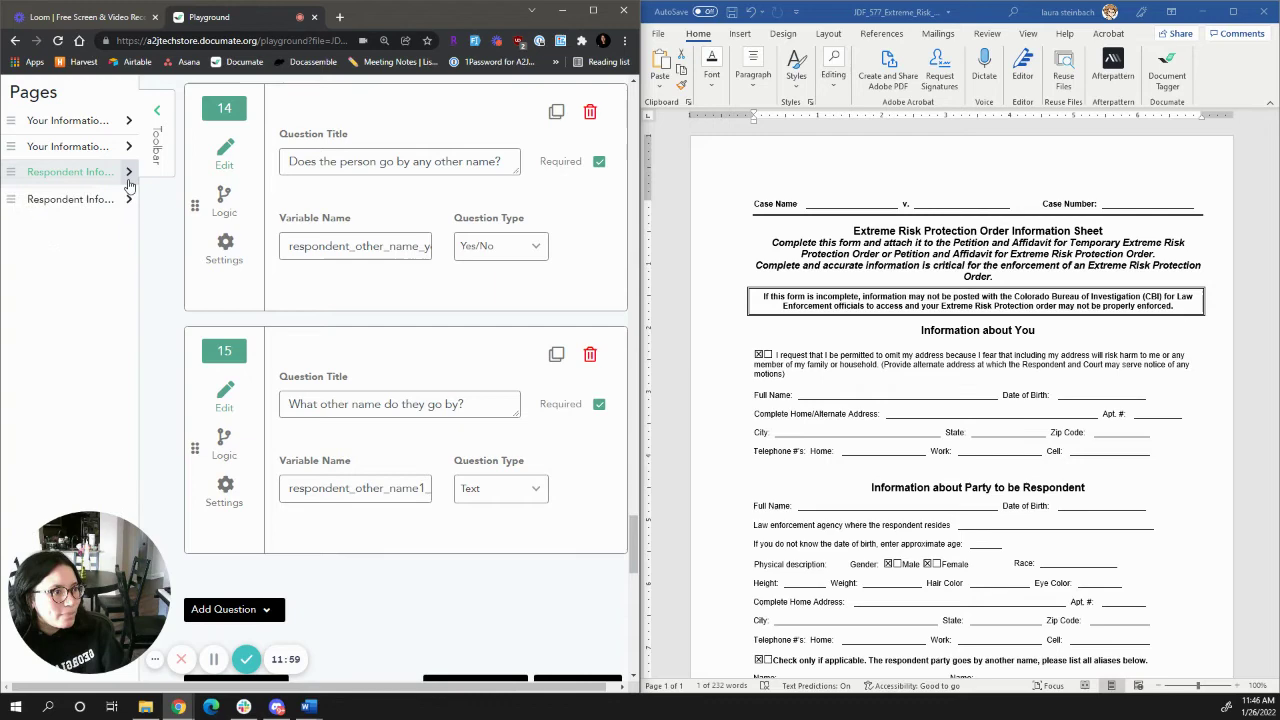
- Insert 'The' before 'Person' in page 4's title and save the interview
{"action": "left_click", "coordinate": [128, 196]}
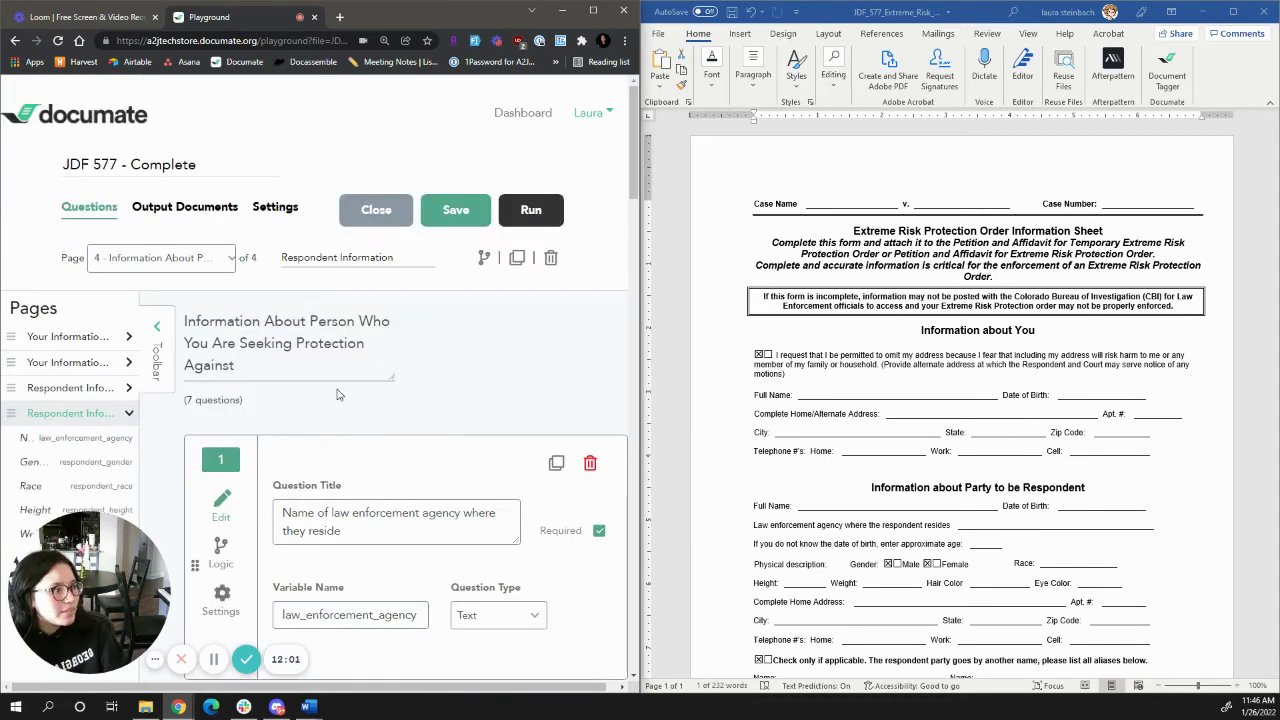
{"action": "left_click", "coordinate": [310, 321]}
{"action": "type", "text": "The"}
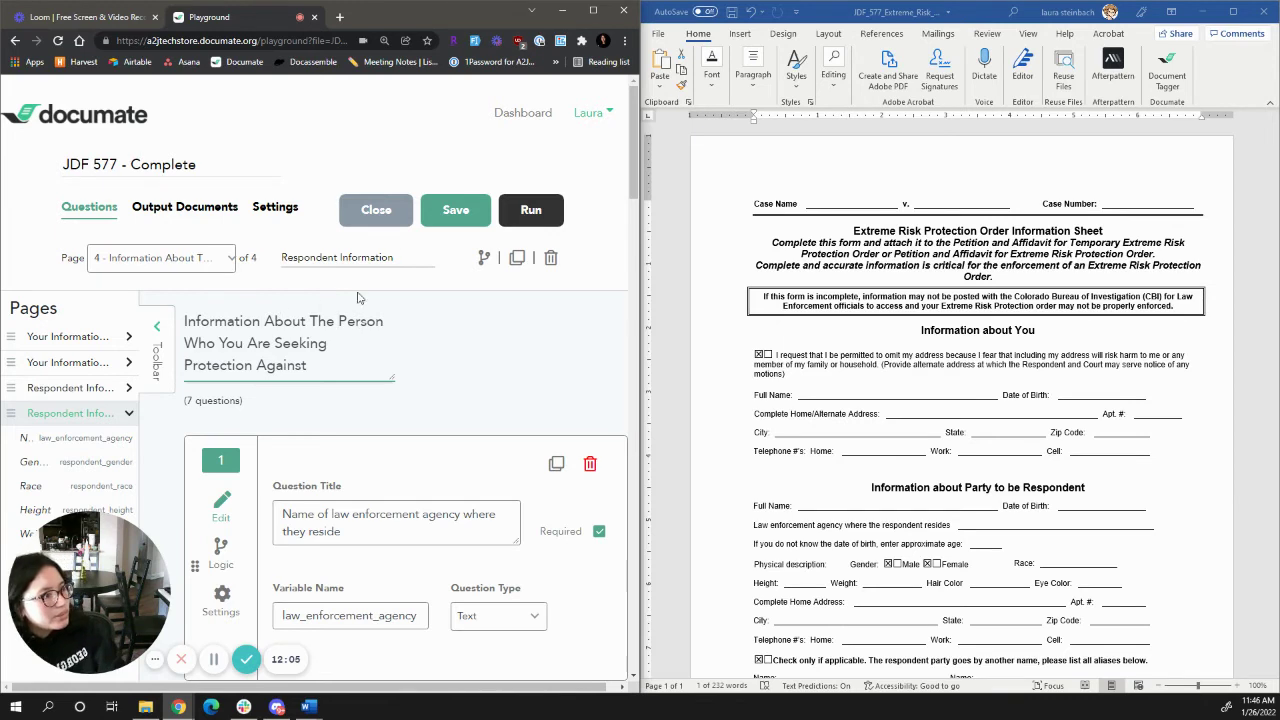
{"action": "left_click", "coordinate": [457, 212]}
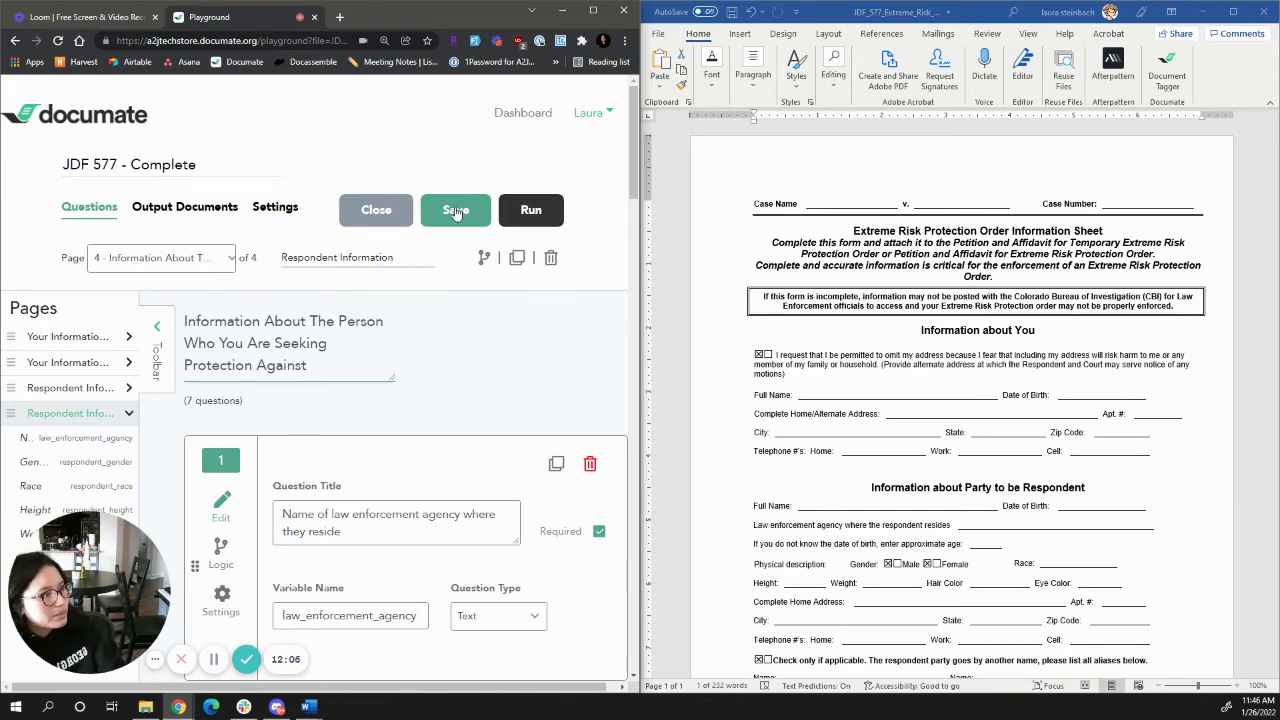
- Compare with page 3's title, then return to page 4 and review its seven questions
{"action": "left_click", "coordinate": [71, 388]}
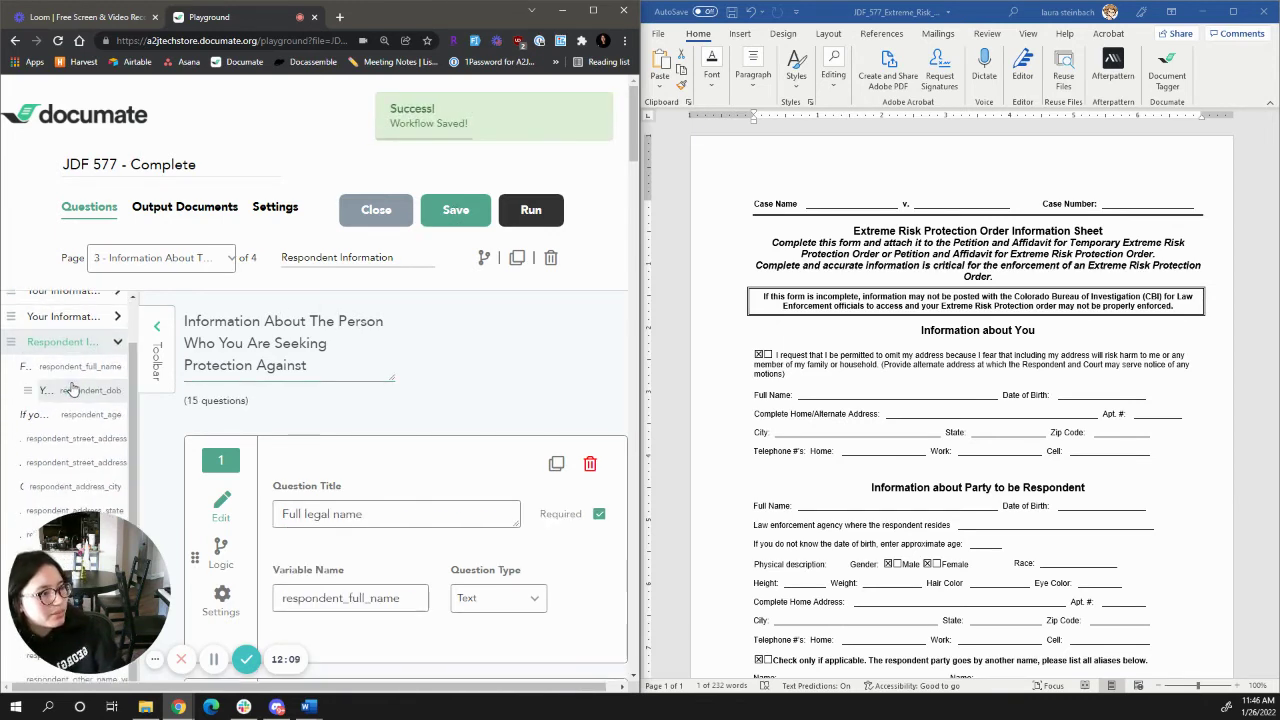
{"action": "left_click", "coordinate": [62, 341]}
{"action": "left_click", "coordinate": [65, 413]}
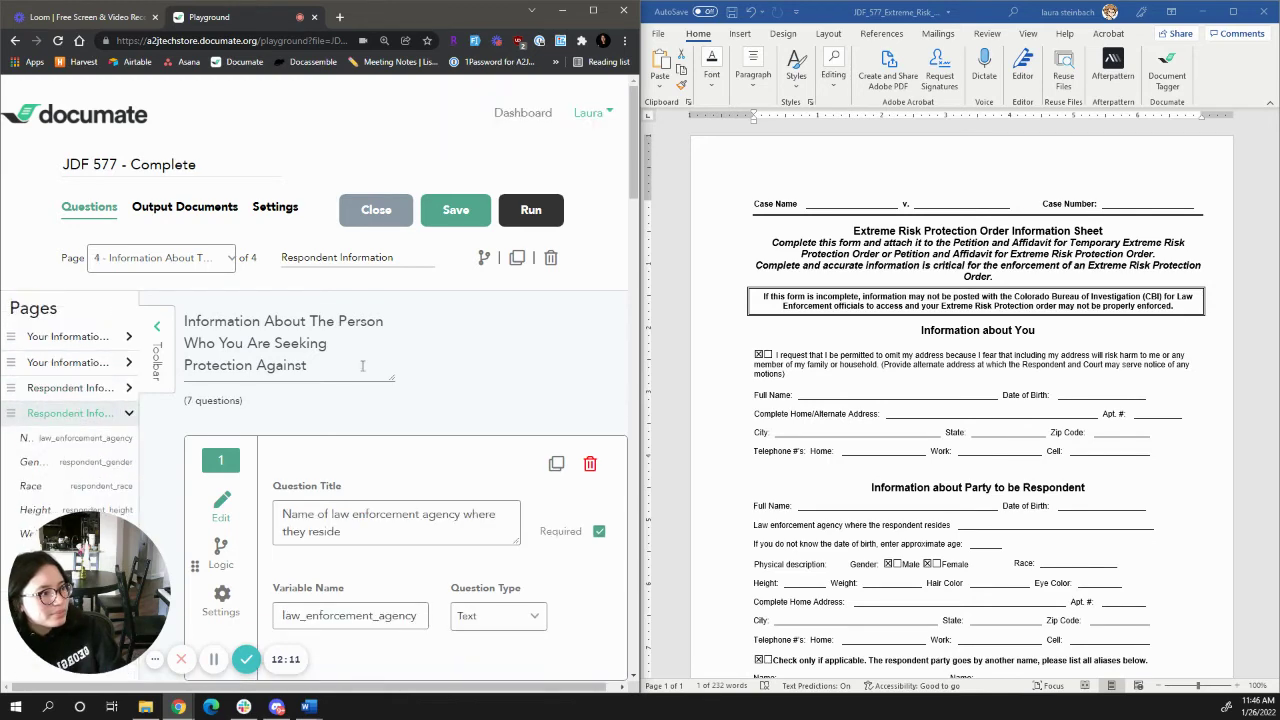
{"action": "scroll", "coordinate": [362, 366], "scroll_direction": "down", "scroll_amount": 9}
{"action": "scroll", "coordinate": [1033, 500], "scroll_direction": "down", "scroll_amount": 3}
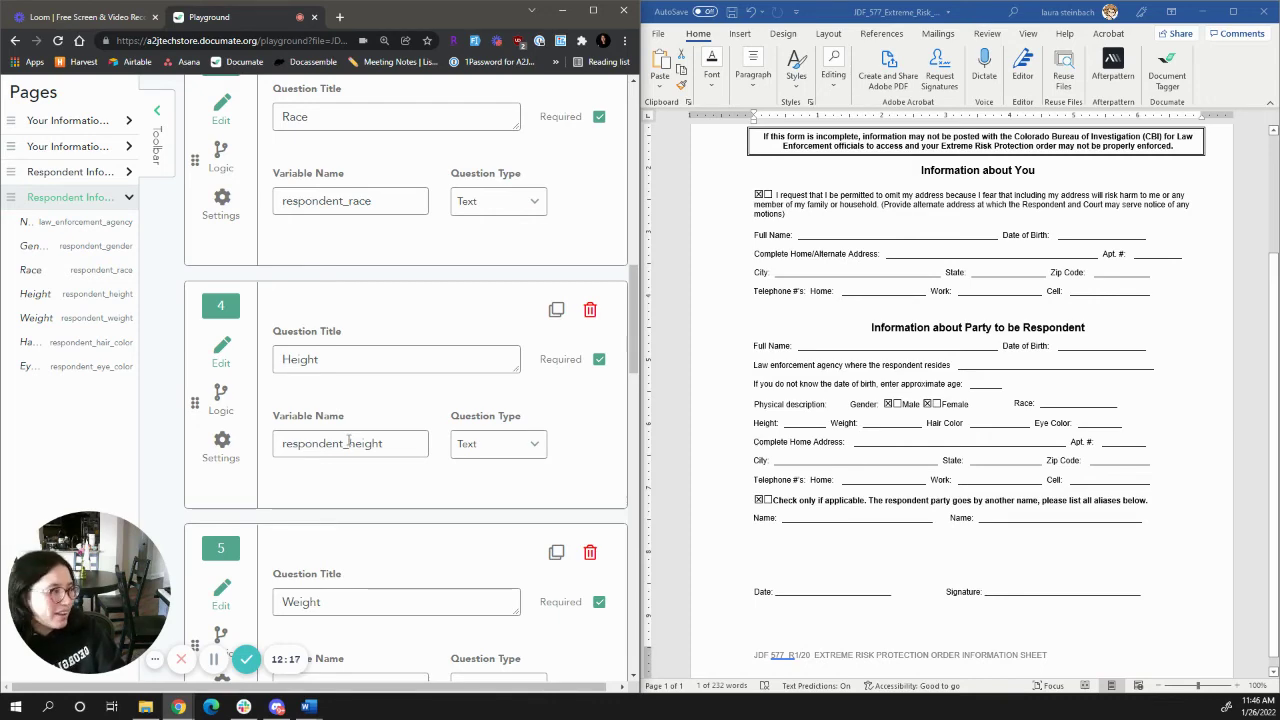
{"action": "scroll", "coordinate": [414, 508], "scroll_direction": "down", "scroll_amount": 7}
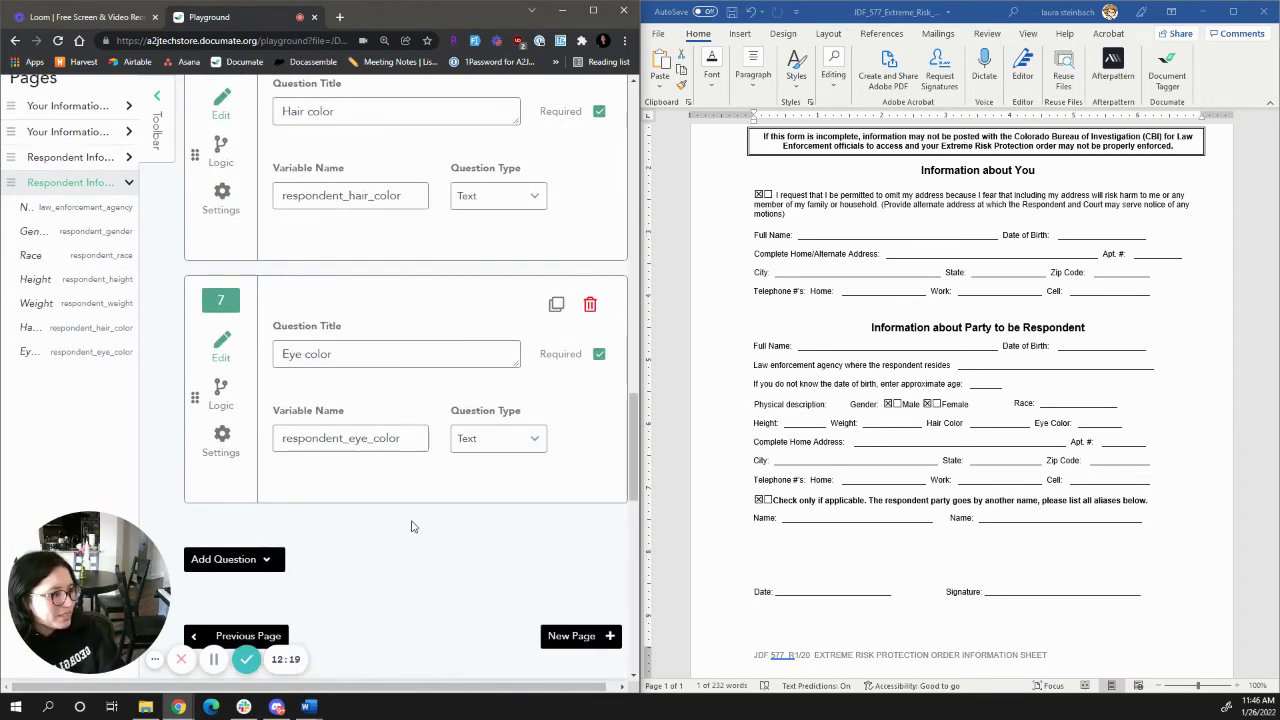
{"action": "scroll", "coordinate": [414, 527], "scroll_direction": "up", "scroll_amount": 12}
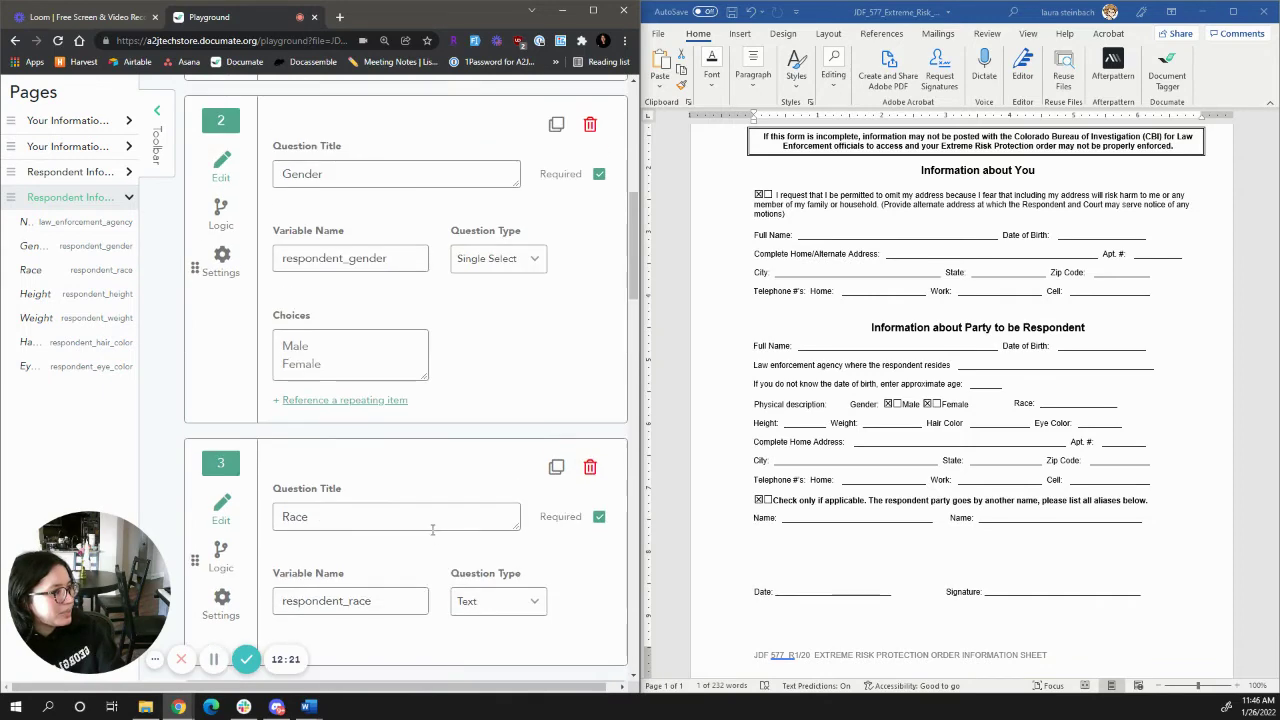
{"action": "scroll", "coordinate": [432, 530], "scroll_direction": "up", "scroll_amount": 6}
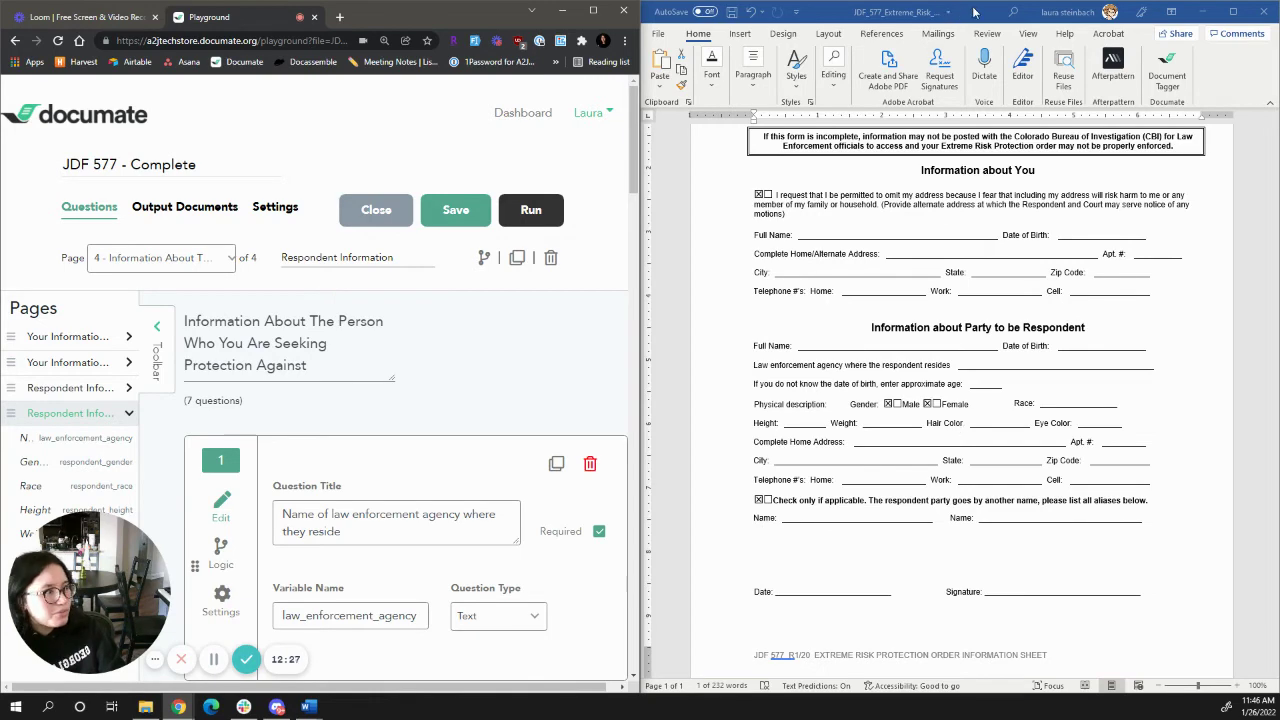
{"action": "left_click", "coordinate": [1202, 11]}
- Maximize Chrome, start a test run, and autofill Your Information with dummy data
{"action": "left_click", "coordinate": [593, 10]}
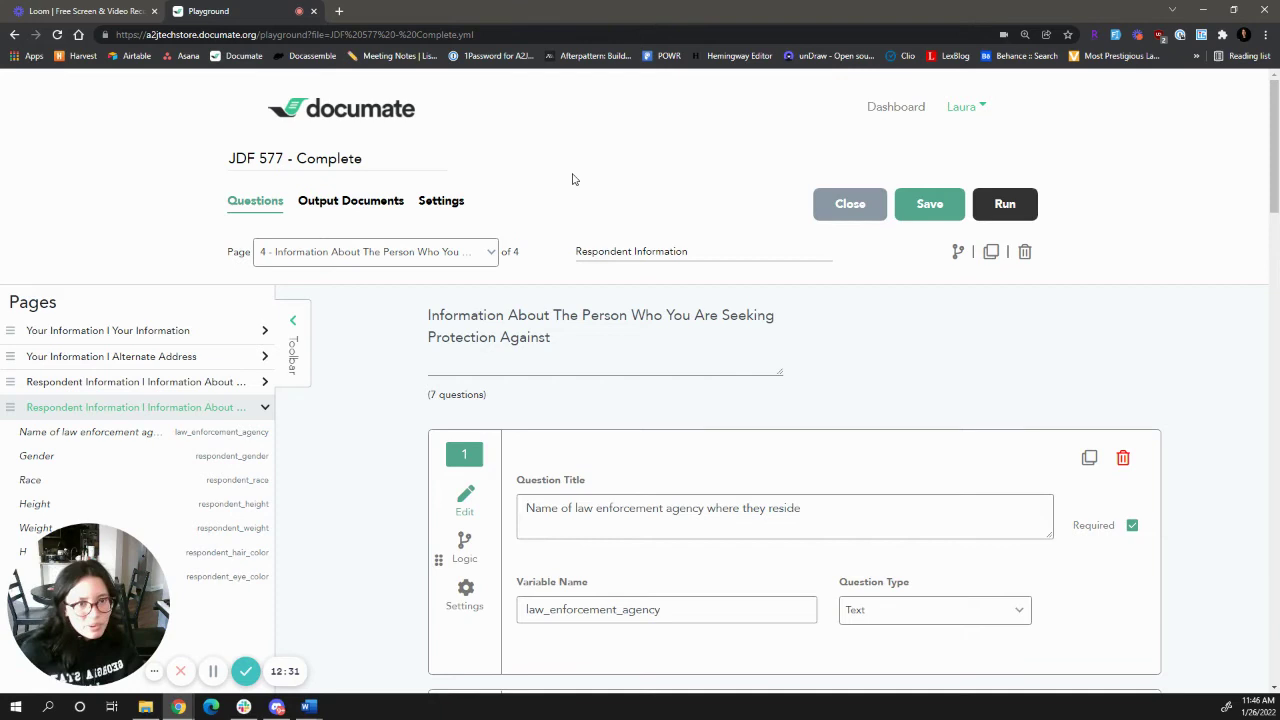
{"action": "left_click", "coordinate": [1008, 208]}
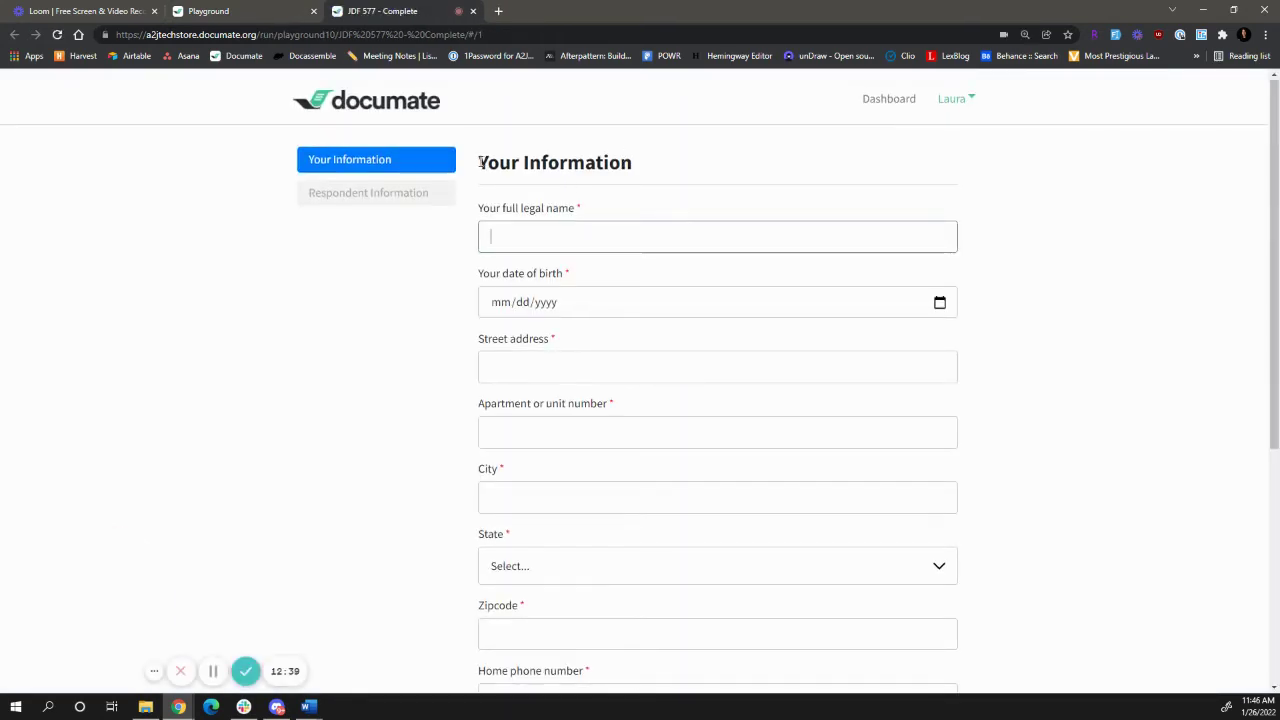
{"action": "left_click_drag", "start_coordinate": [479, 162], "coordinate": [634, 168]}
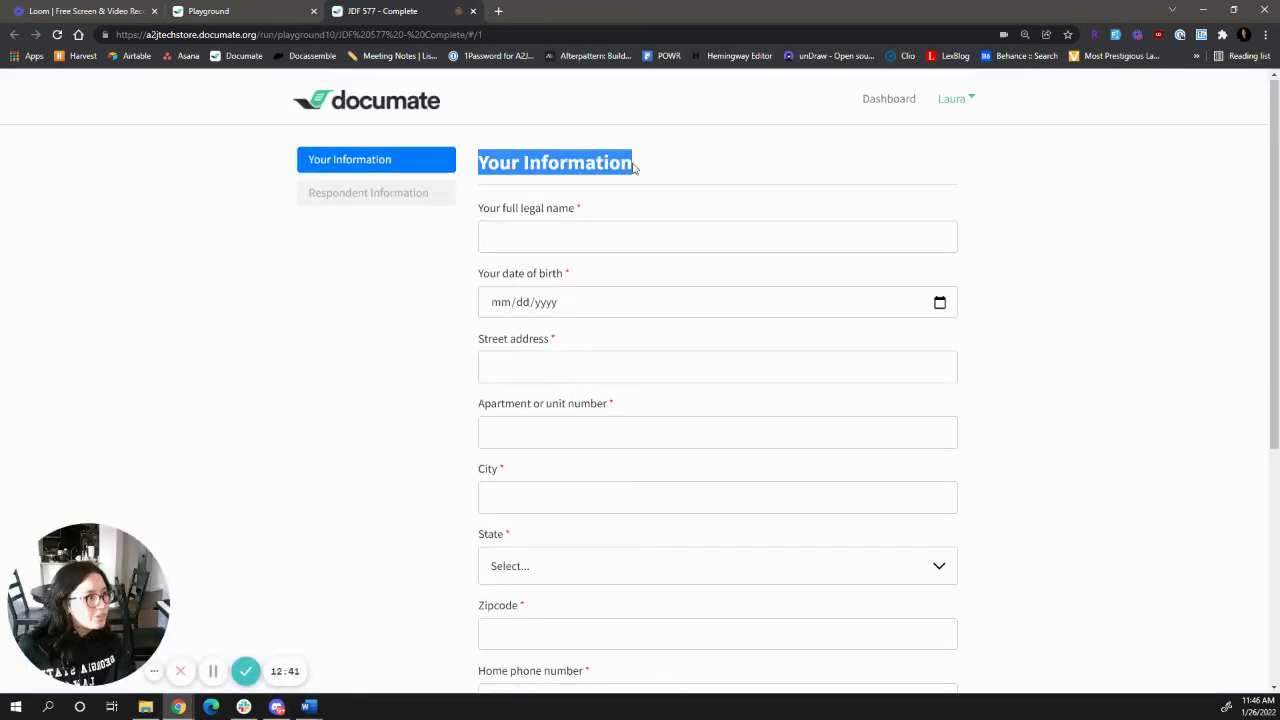
{"action": "left_click", "coordinate": [443, 166]}
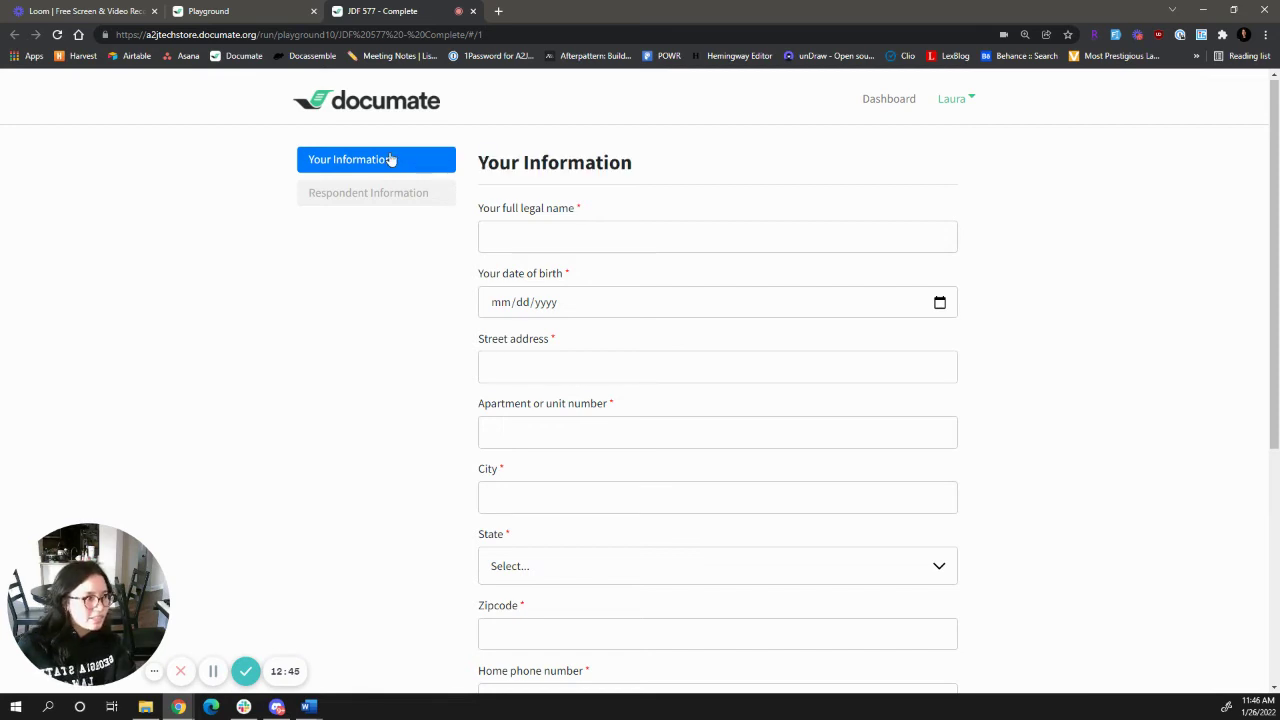
{"action": "scroll", "coordinate": [485, 275], "scroll_direction": "down", "scroll_amount": 2}
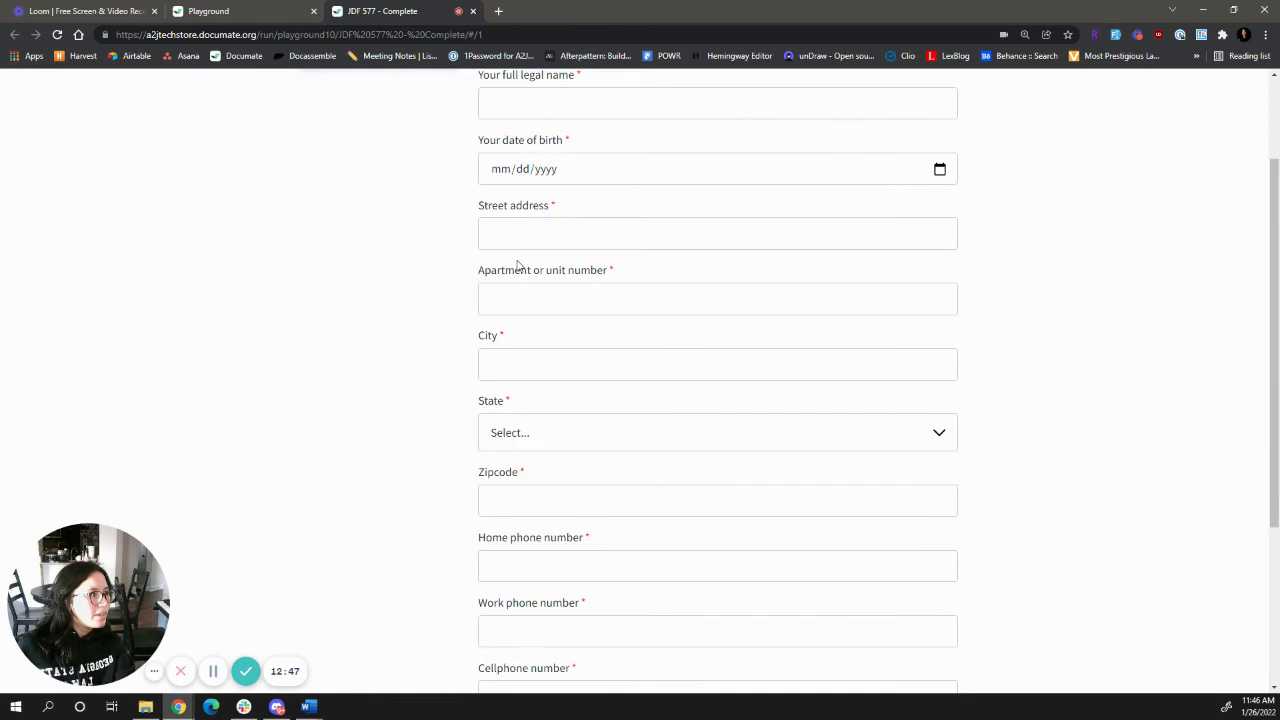
{"action": "left_click", "coordinate": [1117, 37]}
{"action": "scroll", "coordinate": [1011, 351], "scroll_direction": "down", "scroll_amount": 4}
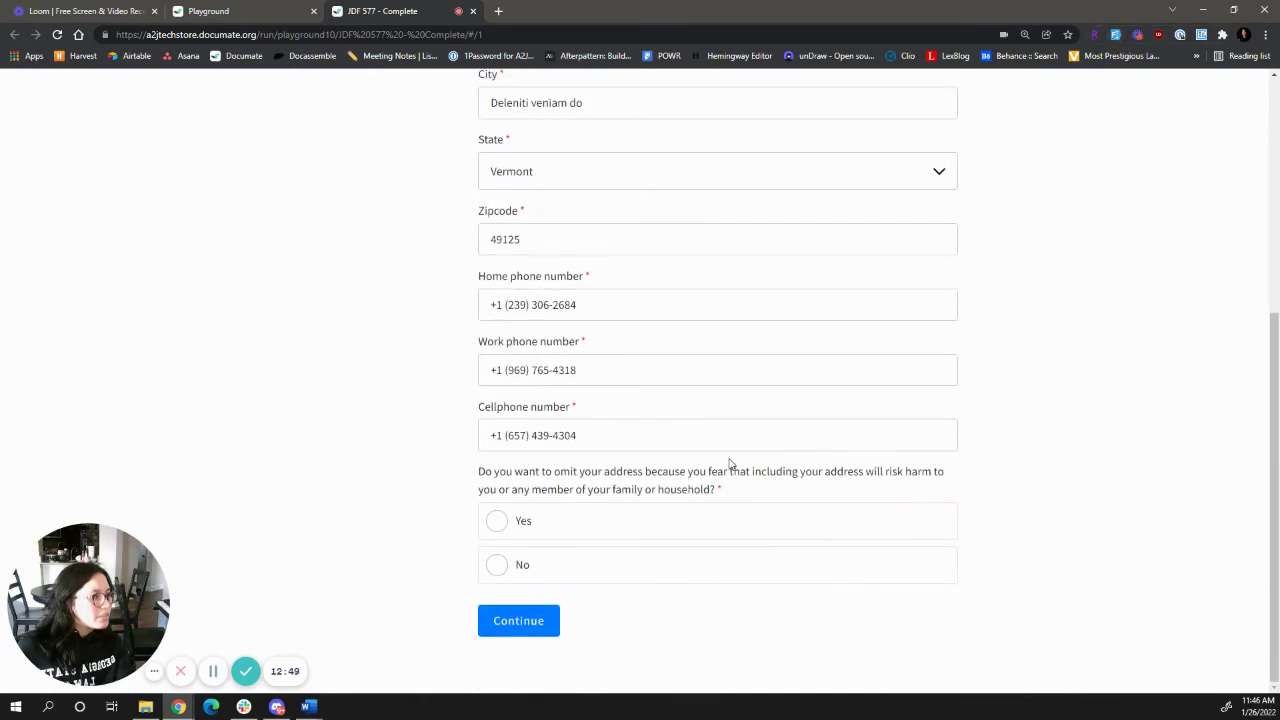
- Answer Yes to omitting the address, autofill Alternate Address, and continue to the respondent page
{"action": "left_click", "coordinate": [707, 521]}
{"action": "left_click", "coordinate": [549, 622]}
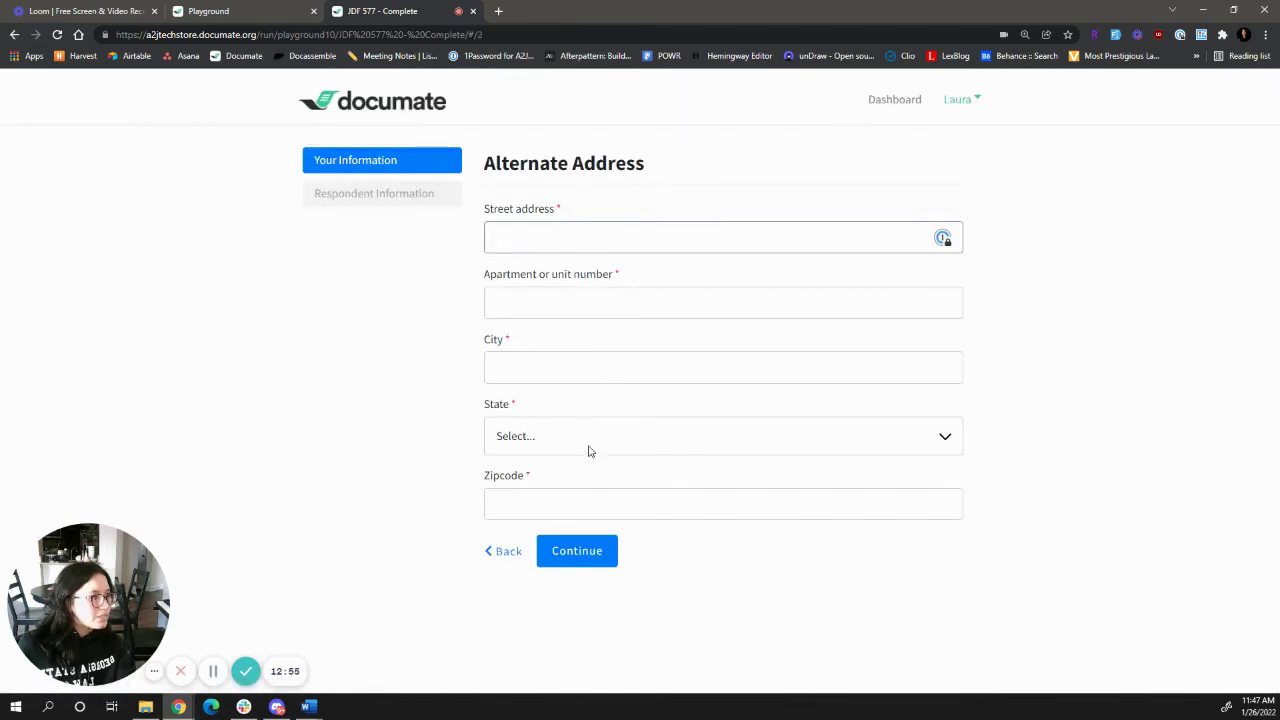
{"action": "left_click", "coordinate": [1115, 34]}
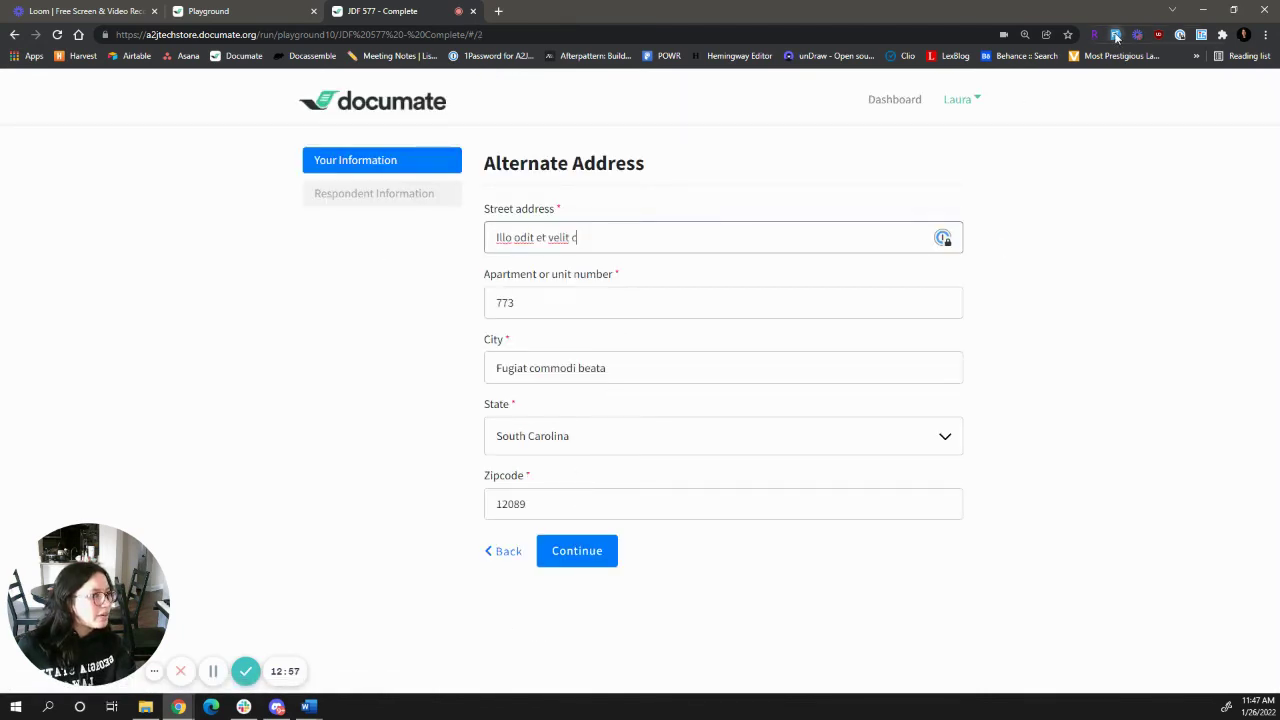
{"action": "left_click", "coordinate": [612, 560]}
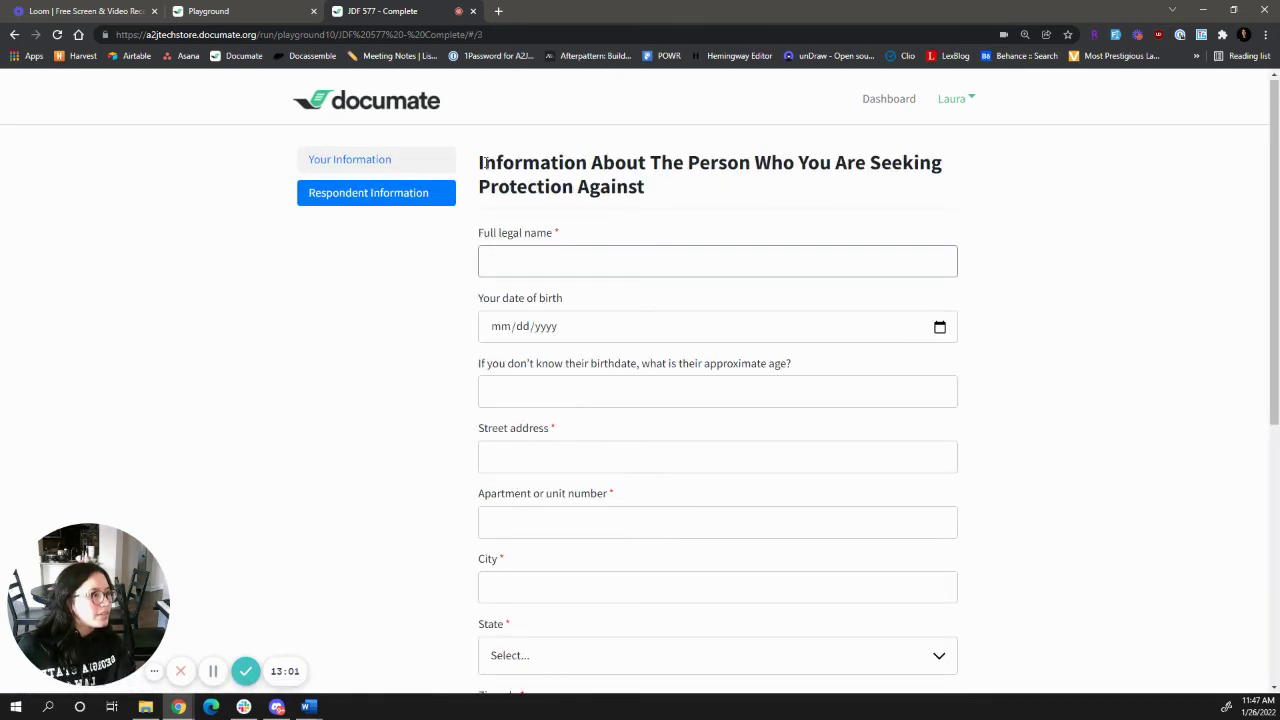
- Autofill the respondent's detail fields with dummy data using the form-filler extension
{"action": "left_click_drag", "start_coordinate": [479, 157], "coordinate": [626, 162]}
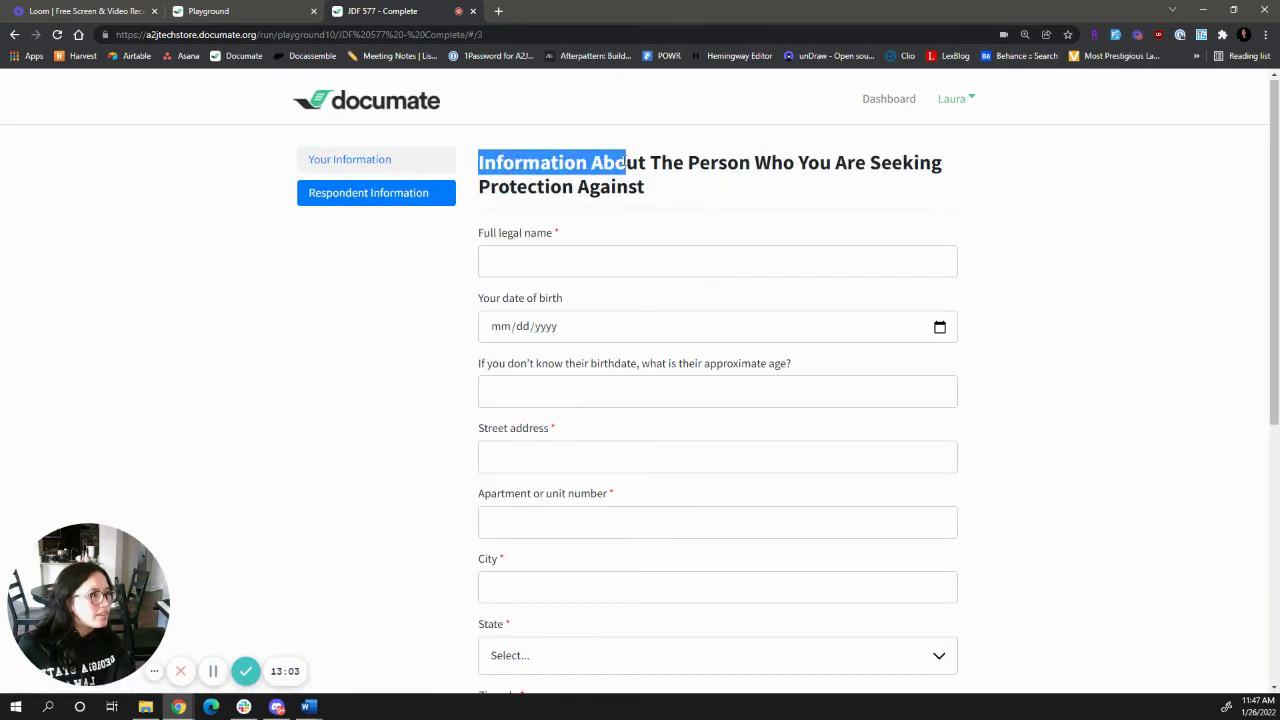
{"action": "triple_click", "coordinate": [482, 181]}
{"action": "left_click", "coordinate": [338, 196]}
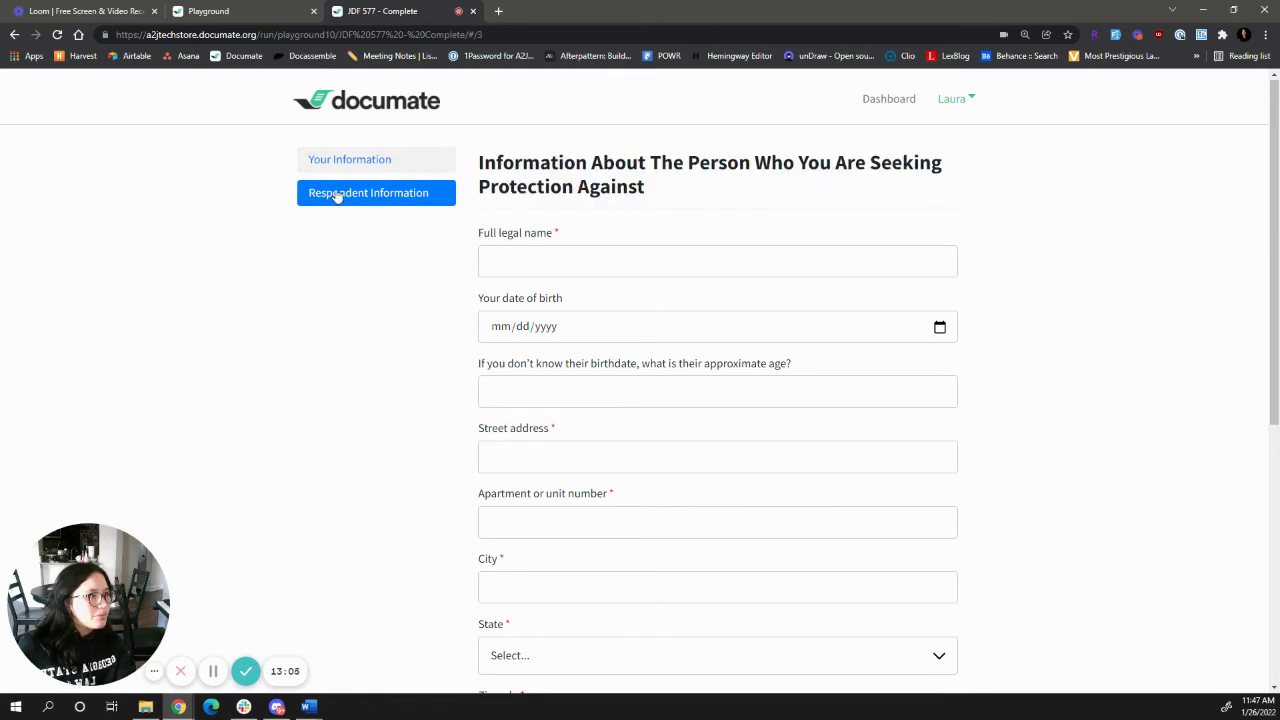
{"action": "left_click_drag", "start_coordinate": [479, 160], "coordinate": [660, 203]}
{"action": "left_click", "coordinate": [686, 201]}
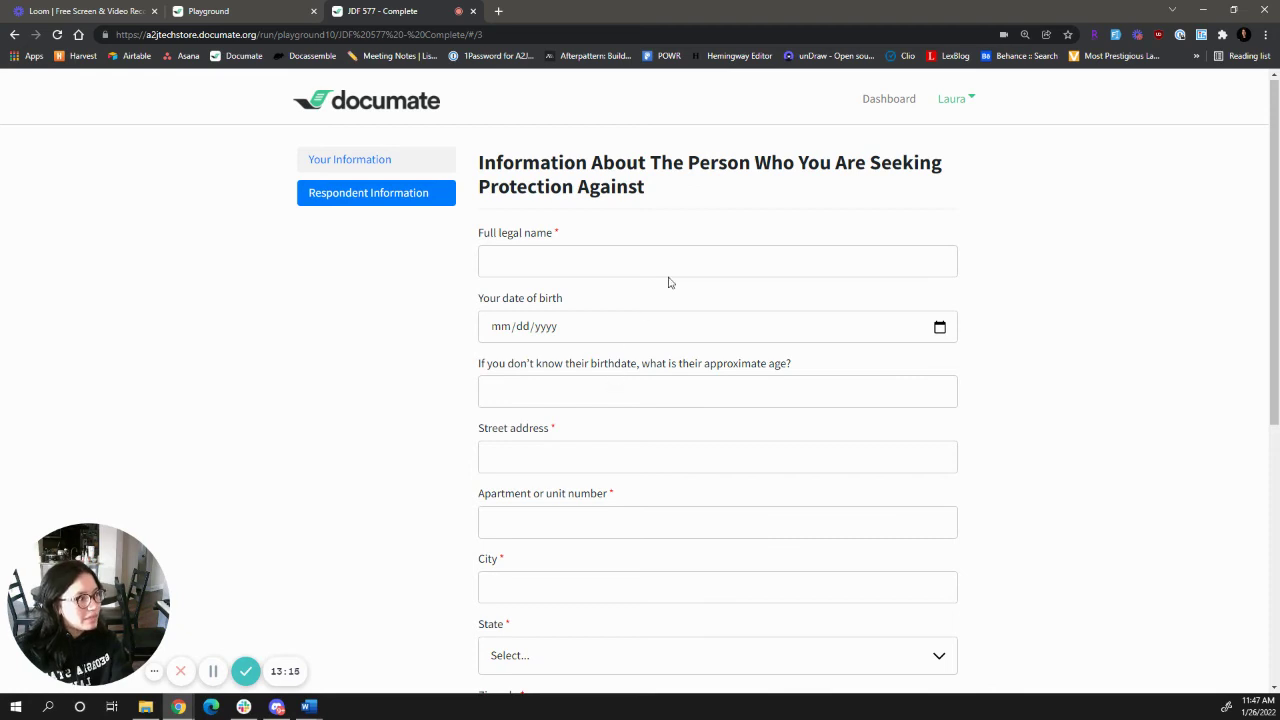
{"action": "scroll", "coordinate": [692, 198], "scroll_direction": "down", "scroll_amount": 1}
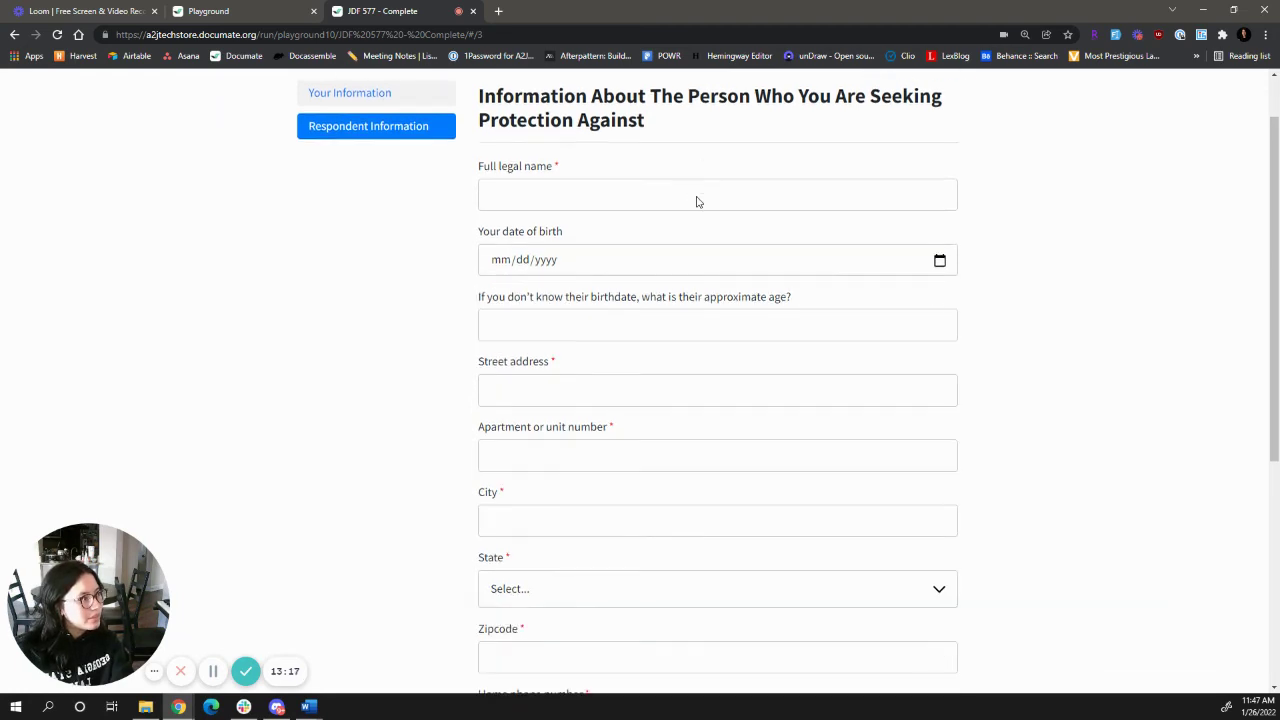
{"action": "left_click", "coordinate": [1115, 36]}
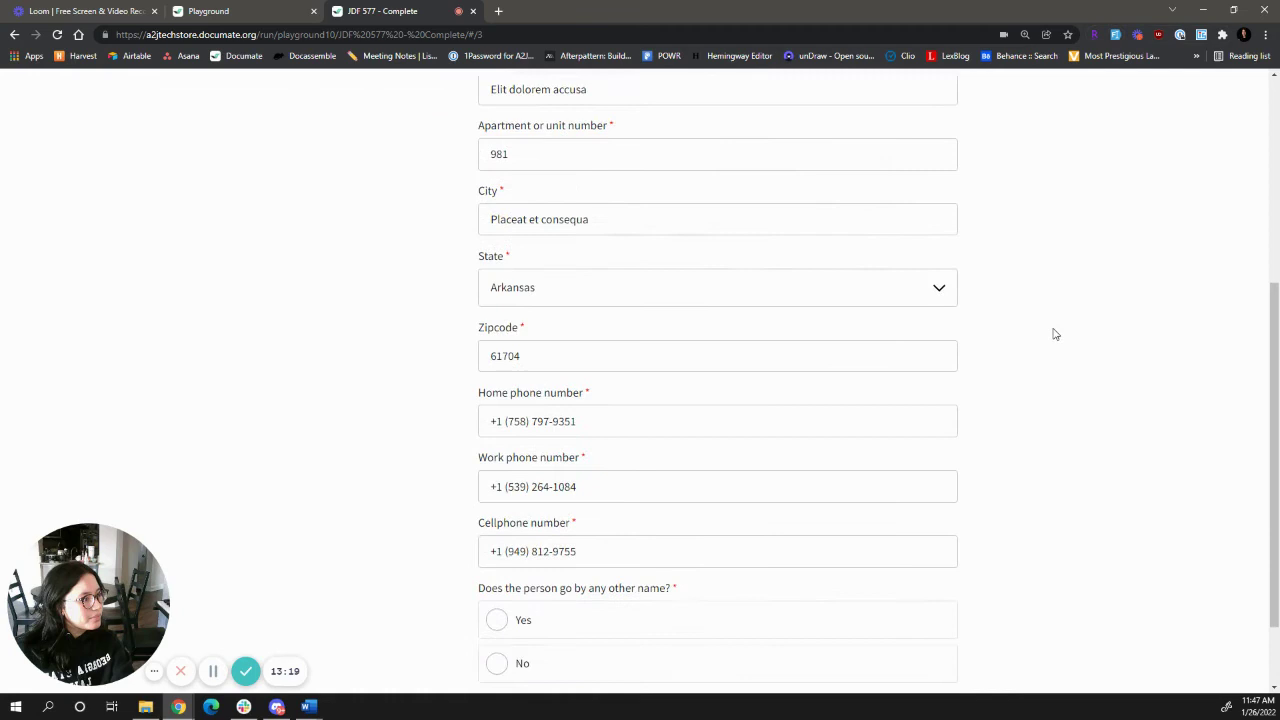
- Answer Yes to other names twice for two aliases, then refill the fields with dummy data
{"action": "scroll", "coordinate": [1053, 333], "scroll_direction": "down", "scroll_amount": 1}
{"action": "left_click", "coordinate": [597, 511]}
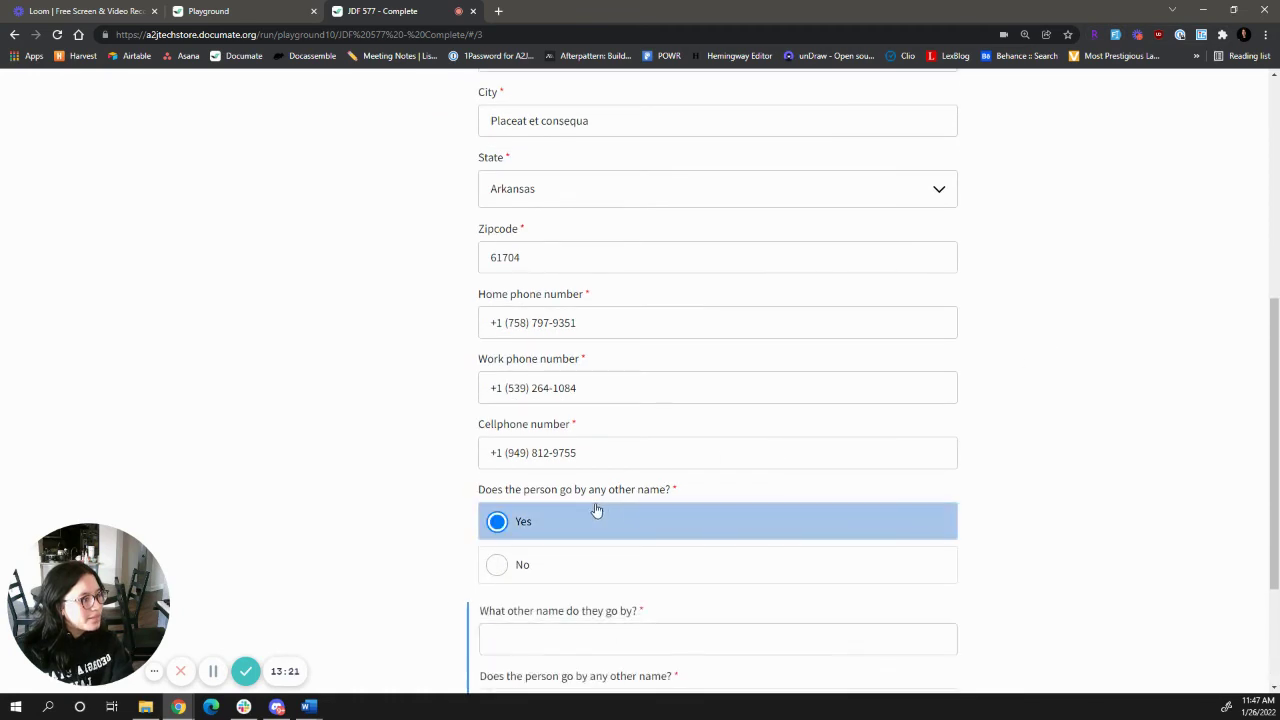
{"action": "scroll", "coordinate": [438, 522], "scroll_direction": "down", "scroll_amount": 2}
{"action": "left_click", "coordinate": [520, 510]}
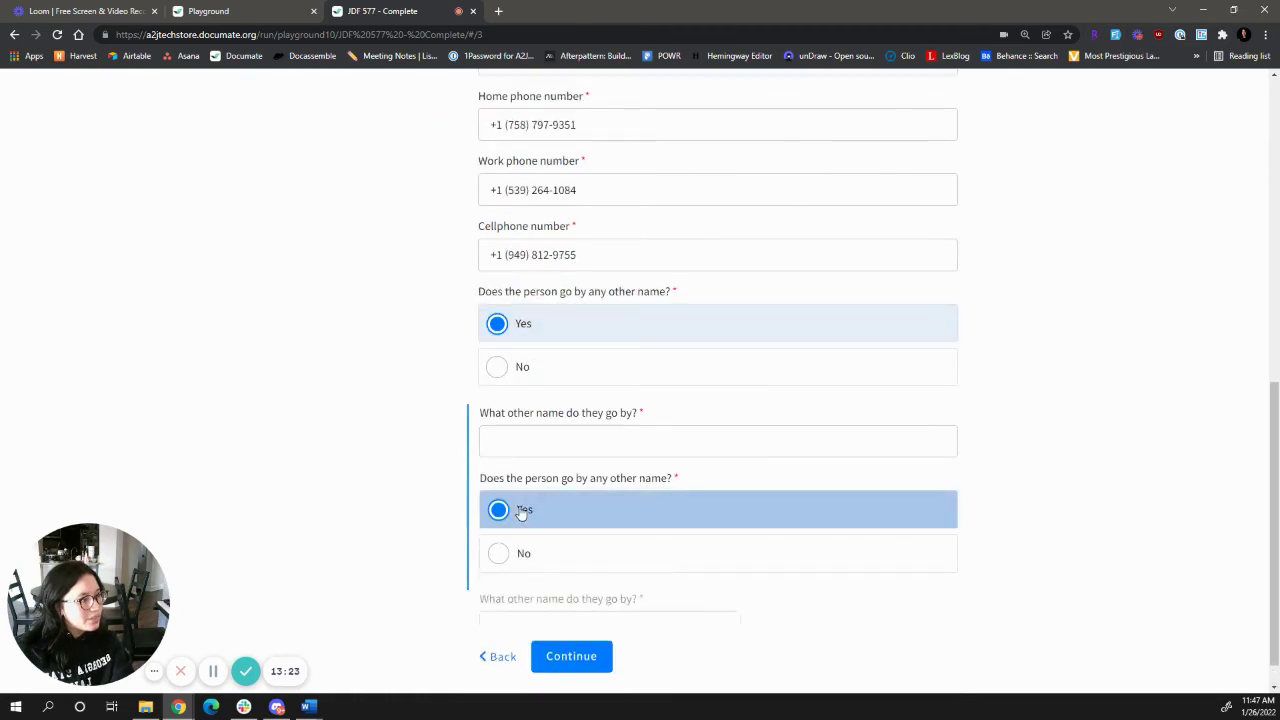
{"action": "left_click", "coordinate": [543, 366]}
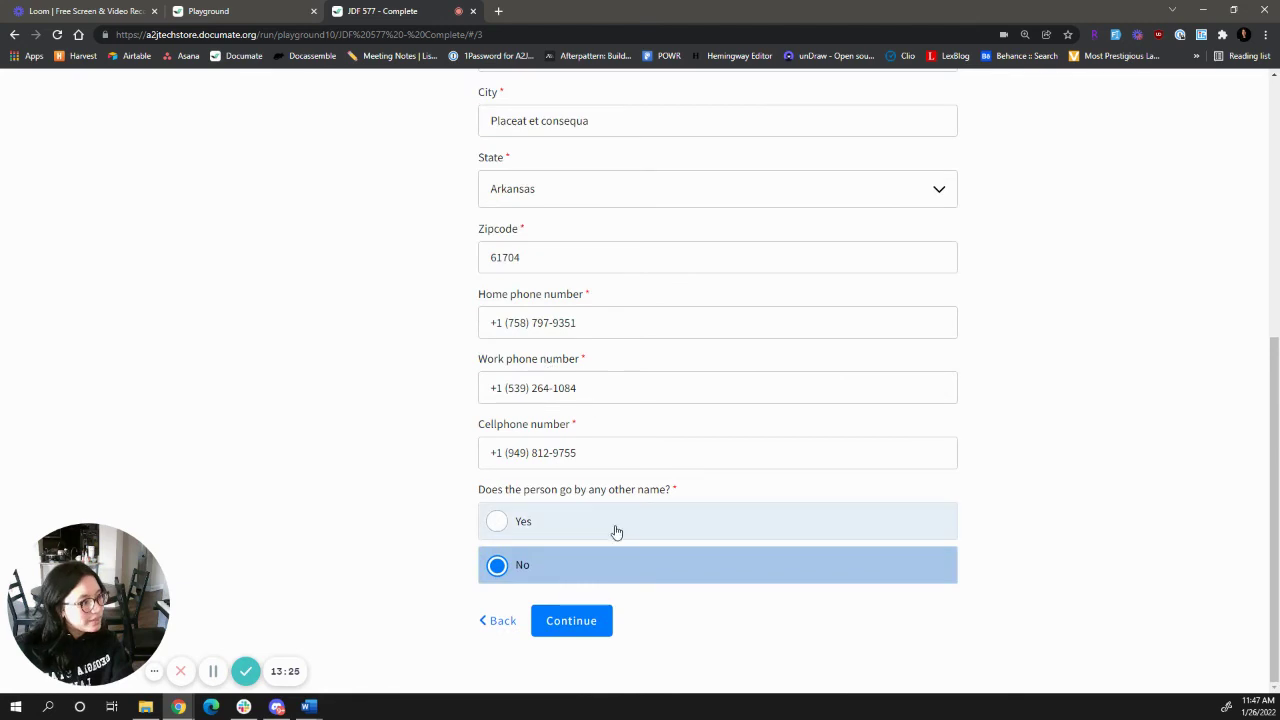
{"action": "left_click", "coordinate": [610, 536]}
{"action": "scroll", "coordinate": [362, 484], "scroll_direction": "down", "scroll_amount": 1}
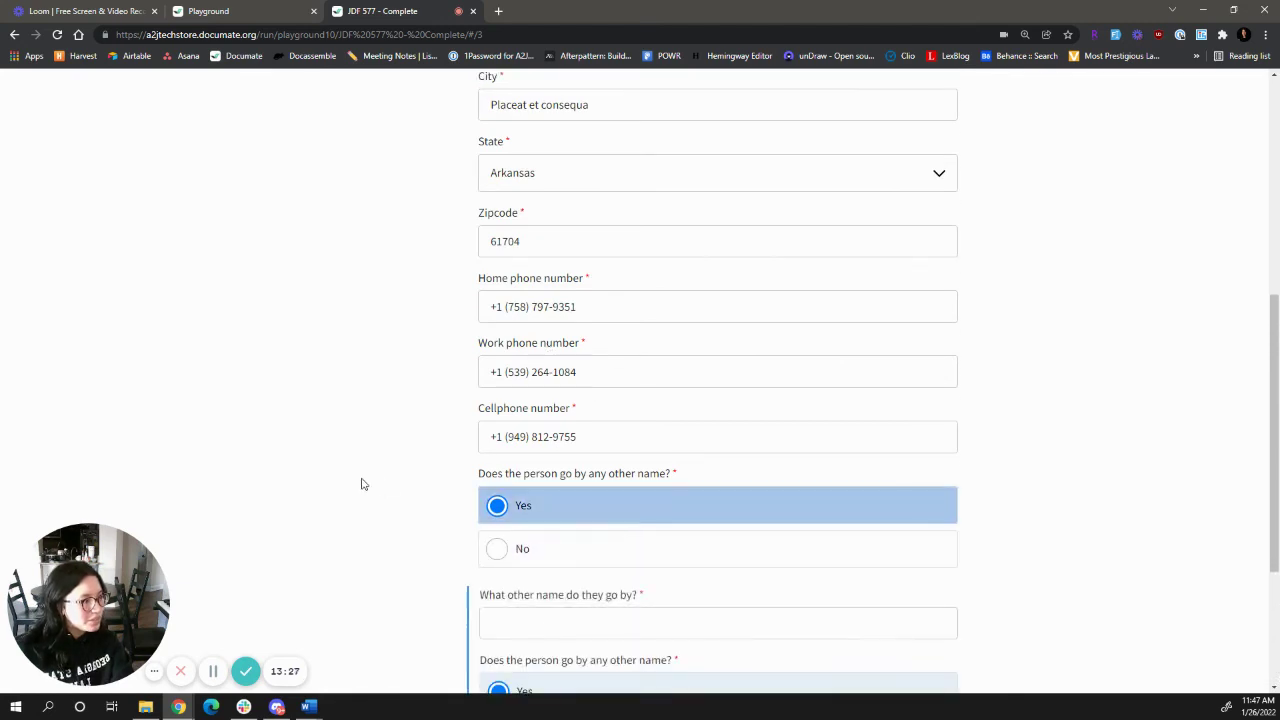
{"action": "scroll", "coordinate": [362, 484], "scroll_direction": "down", "scroll_amount": 3}
{"action": "left_click", "coordinate": [1115, 34]}
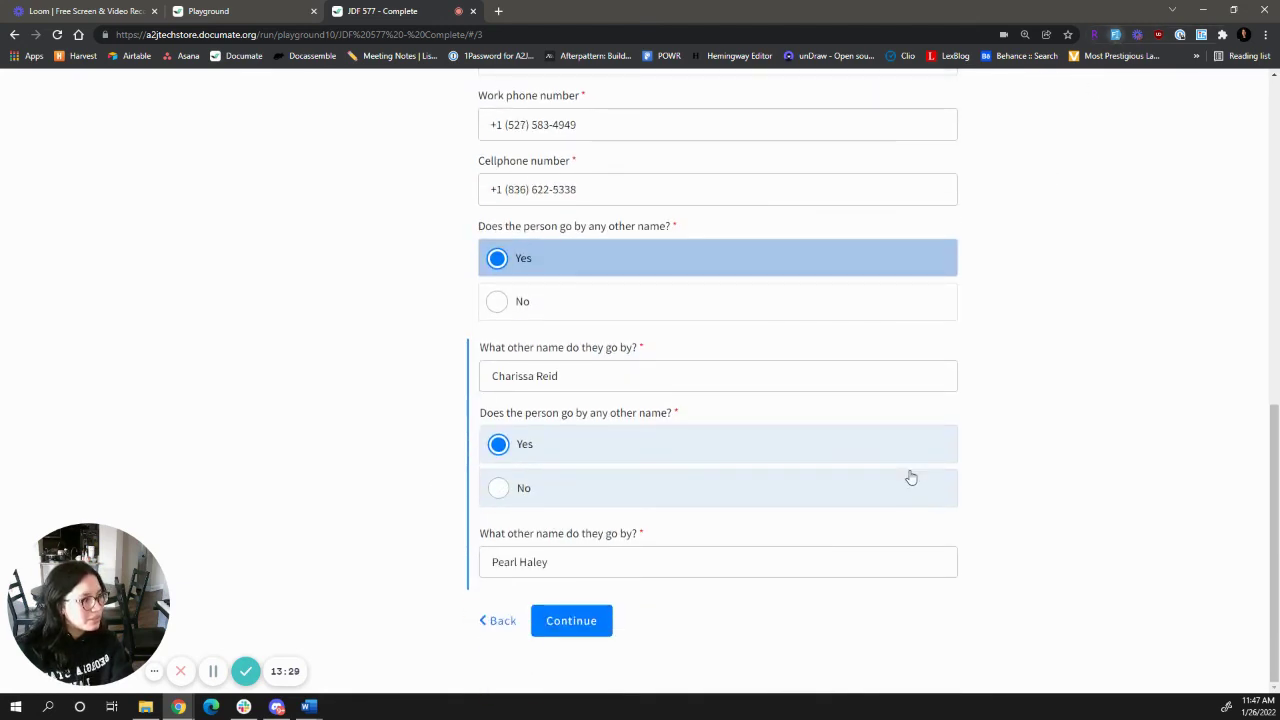
- Continue, autofill agency, race, height, weight, hair and eye colour, then bring Word's JDF 577 forward
{"action": "left_click", "coordinate": [603, 622]}
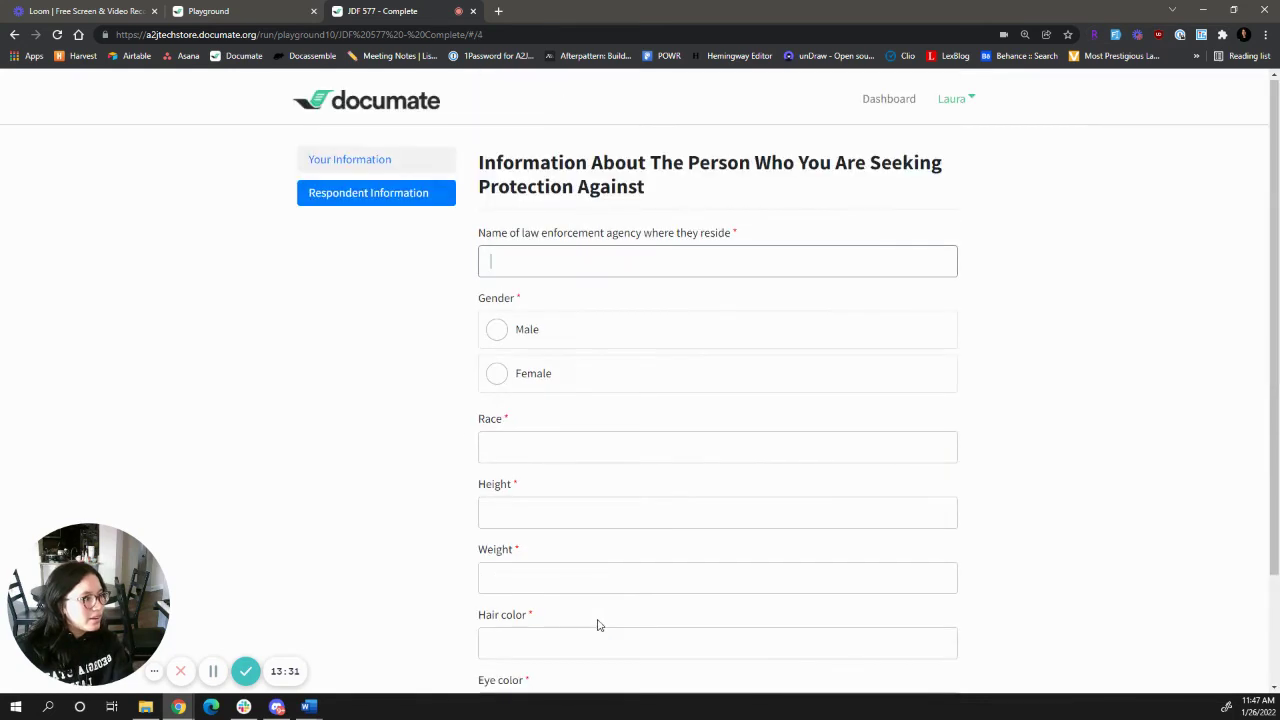
{"action": "scroll", "coordinate": [323, 269], "scroll_direction": "down", "scroll_amount": 2}
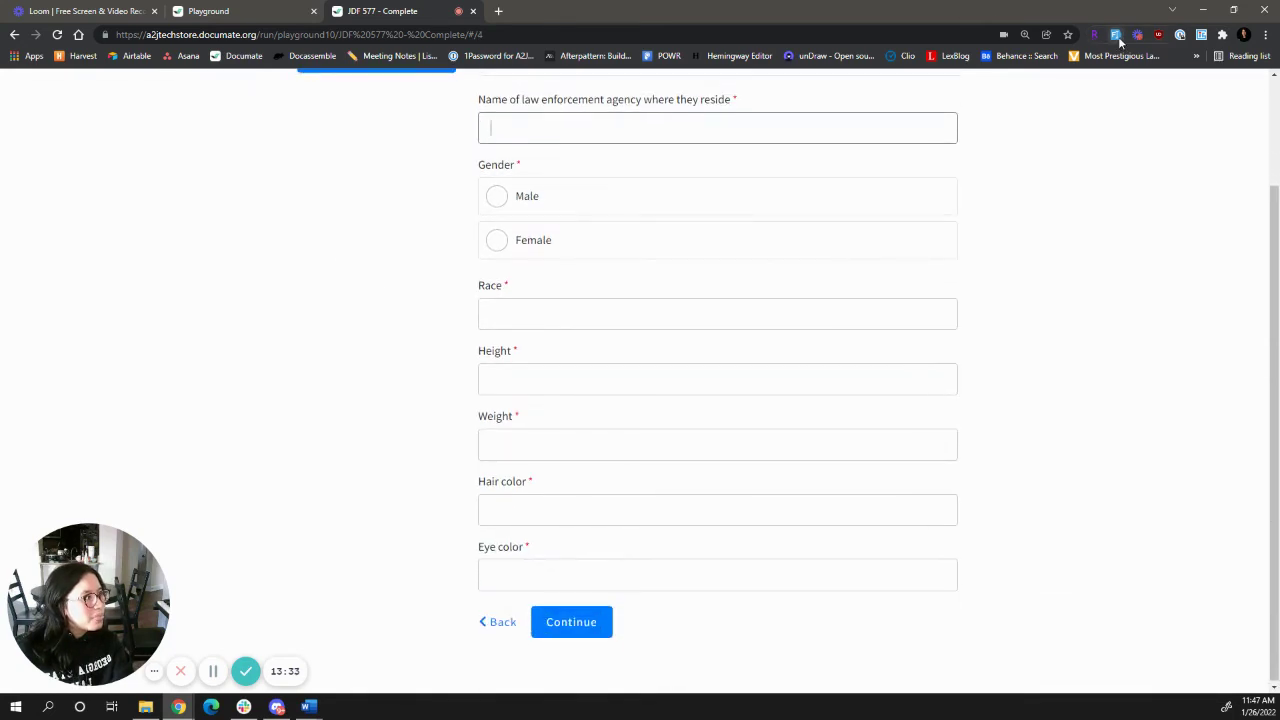
{"action": "left_click", "coordinate": [1116, 35]}
{"action": "scroll", "coordinate": [429, 386], "scroll_direction": "up", "scroll_amount": 2}
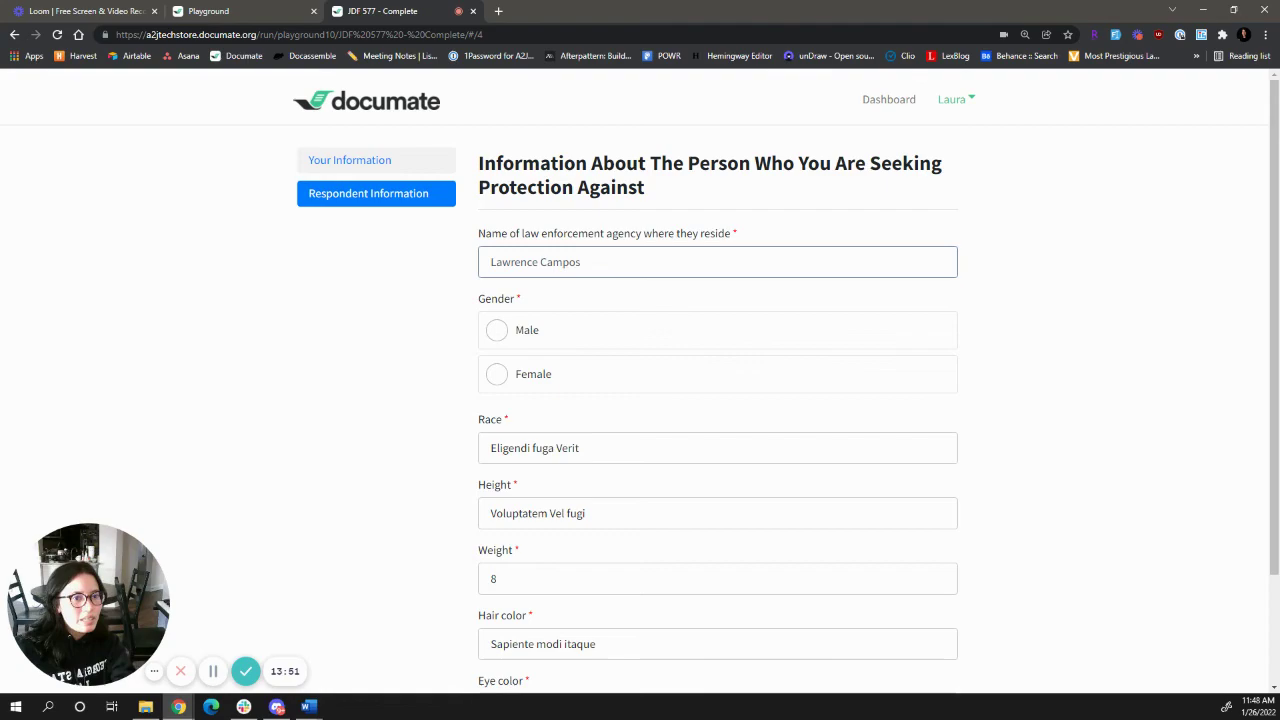
{"action": "key", "text": "alt+Tab"}
{"action": "left_click_drag", "start_coordinate": [825, 73], "coordinate": [888, 46]}
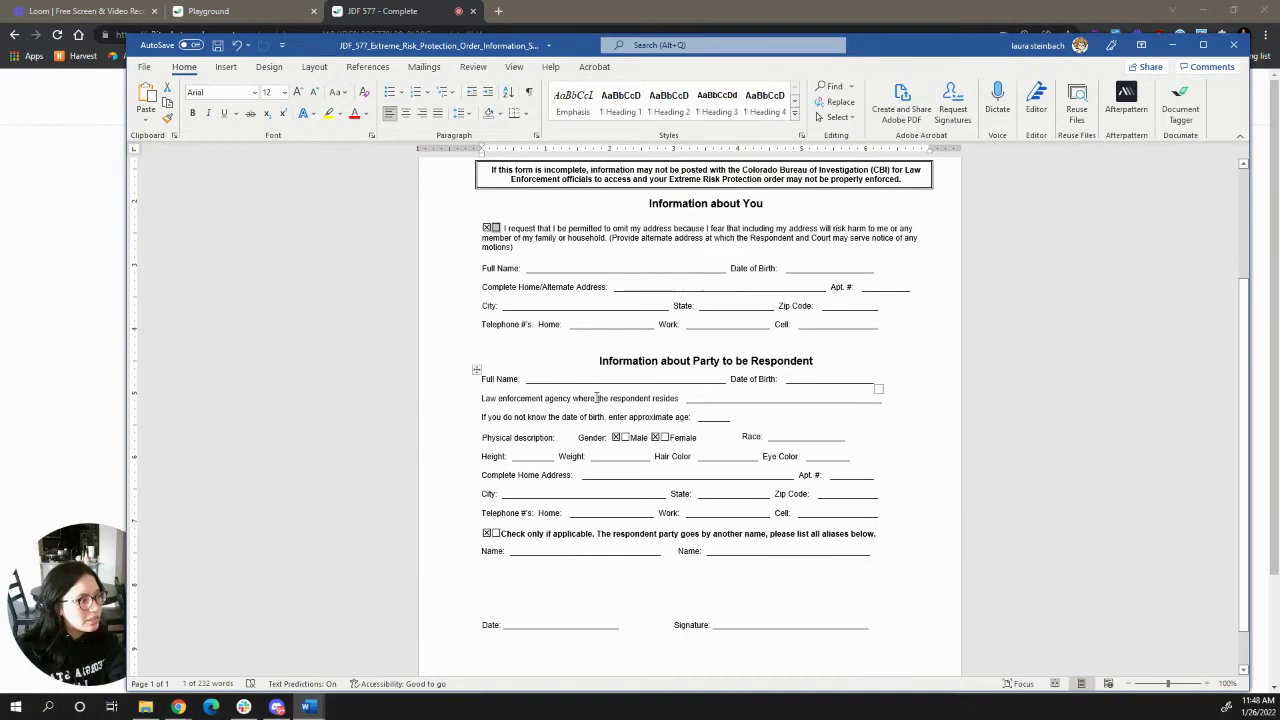
- Switch from Word's JDF 577 form back to the Documate test run in Chrome
{"action": "key", "text": "alt+Tab"}
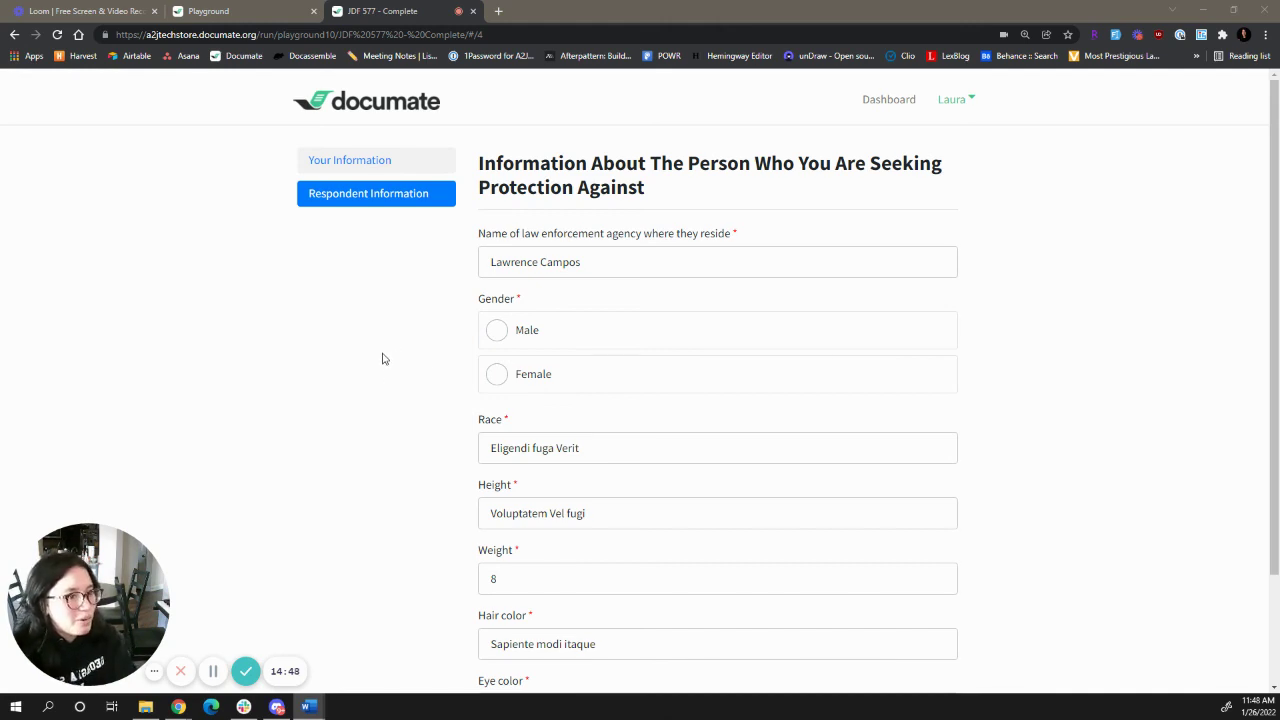
- Choose Female for the respondent's gender and continue to the answer review page
{"action": "scroll", "coordinate": [386, 350], "scroll_direction": "down", "scroll_amount": 2}
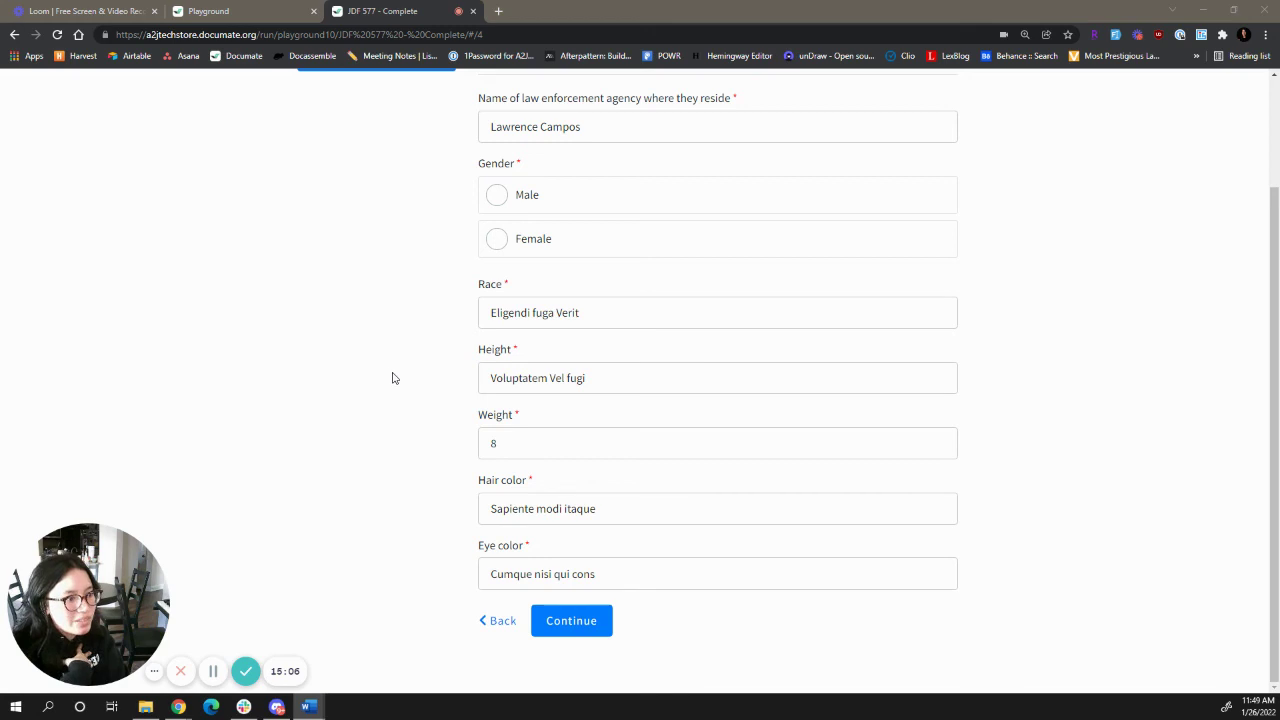
{"action": "scroll", "coordinate": [458, 441], "scroll_direction": "up", "scroll_amount": 1}
{"action": "scroll", "coordinate": [458, 441], "scroll_direction": "up", "scroll_amount": 1}
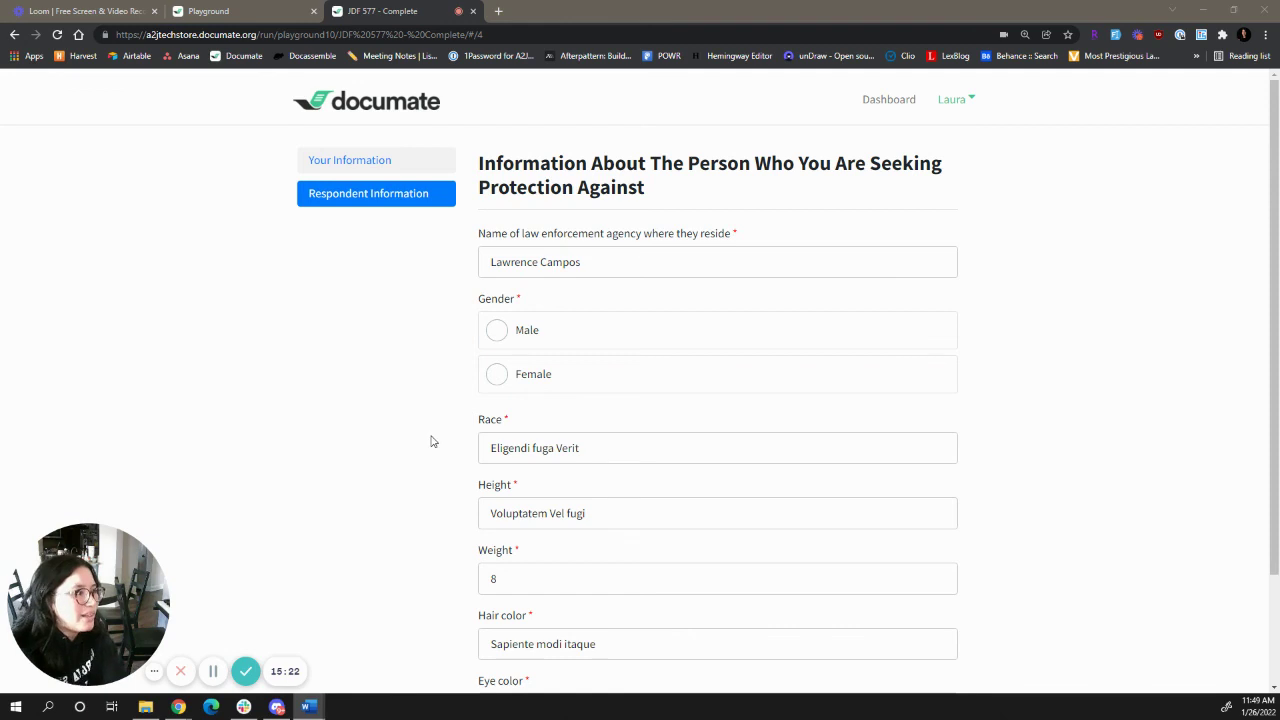
{"action": "left_click", "coordinate": [508, 384]}
{"action": "scroll", "coordinate": [371, 416], "scroll_direction": "down", "scroll_amount": 2}
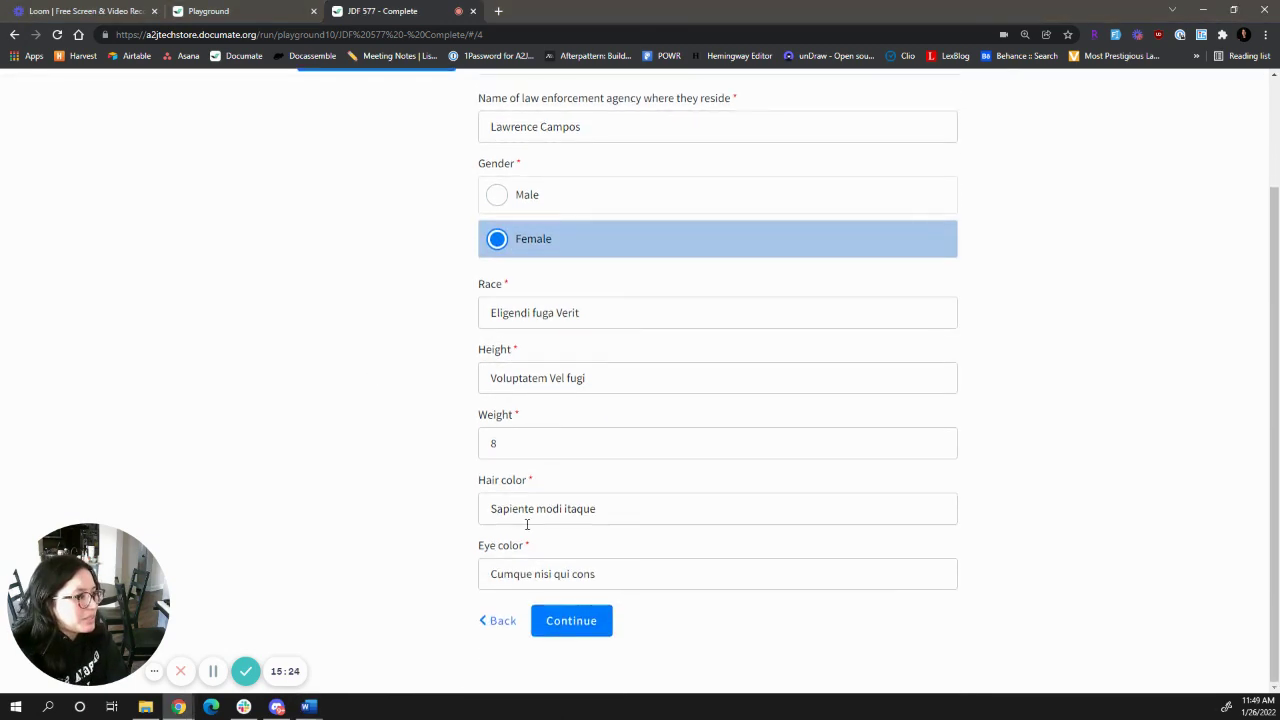
{"action": "left_click", "coordinate": [571, 618]}
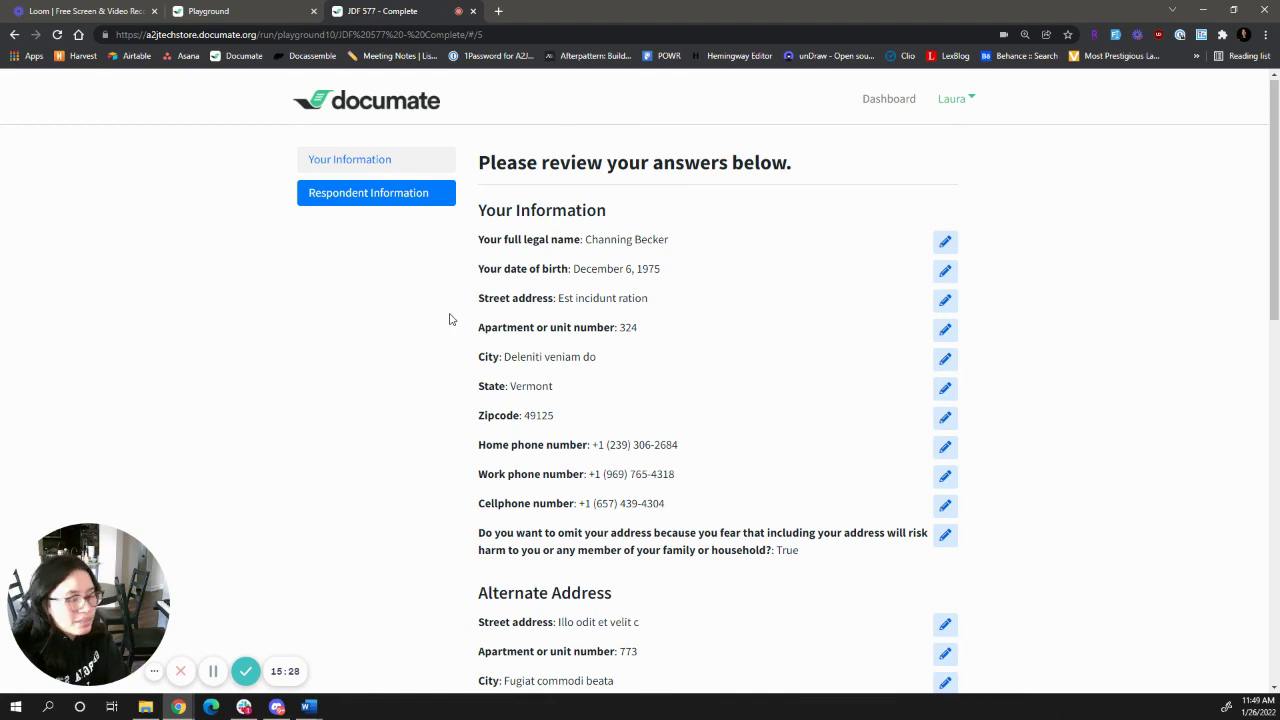
- Reopen Your Information from the review, refill it with new dummy data, and submit
{"action": "left_click", "coordinate": [943, 245]}
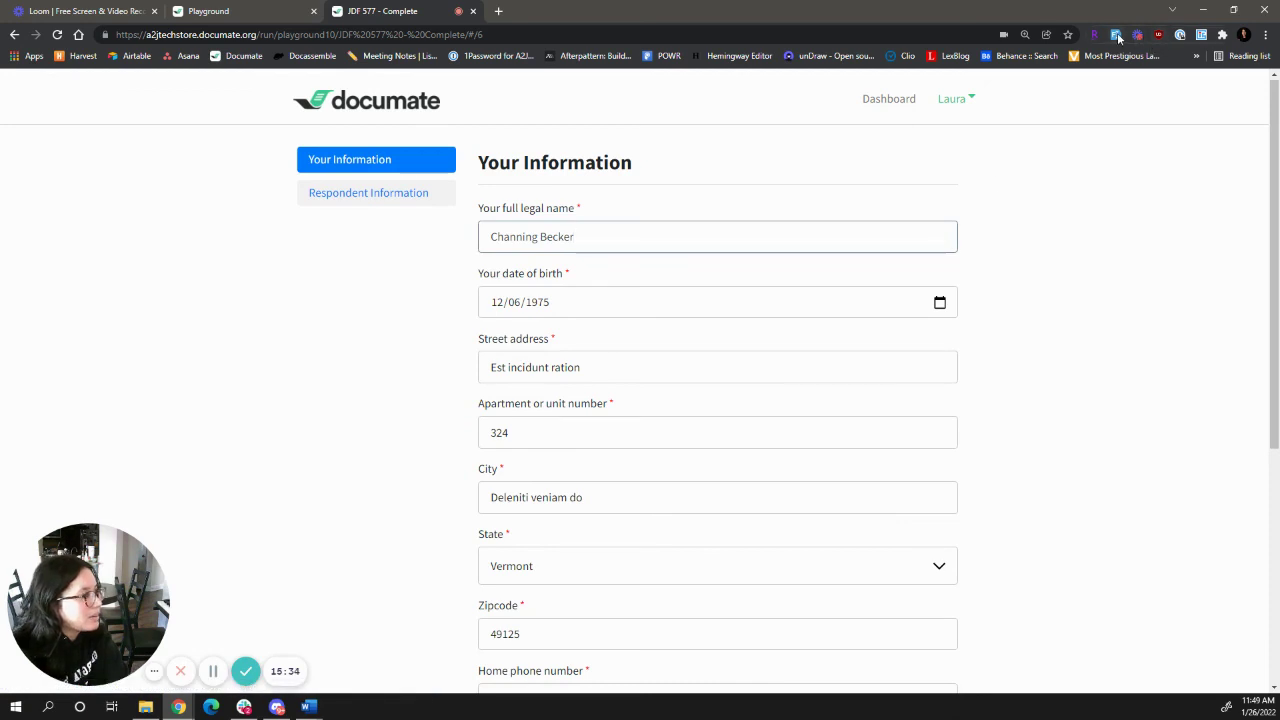
{"action": "left_click", "coordinate": [1115, 35]}
{"action": "scroll", "coordinate": [900, 500], "scroll_direction": "down", "scroll_amount": 4}
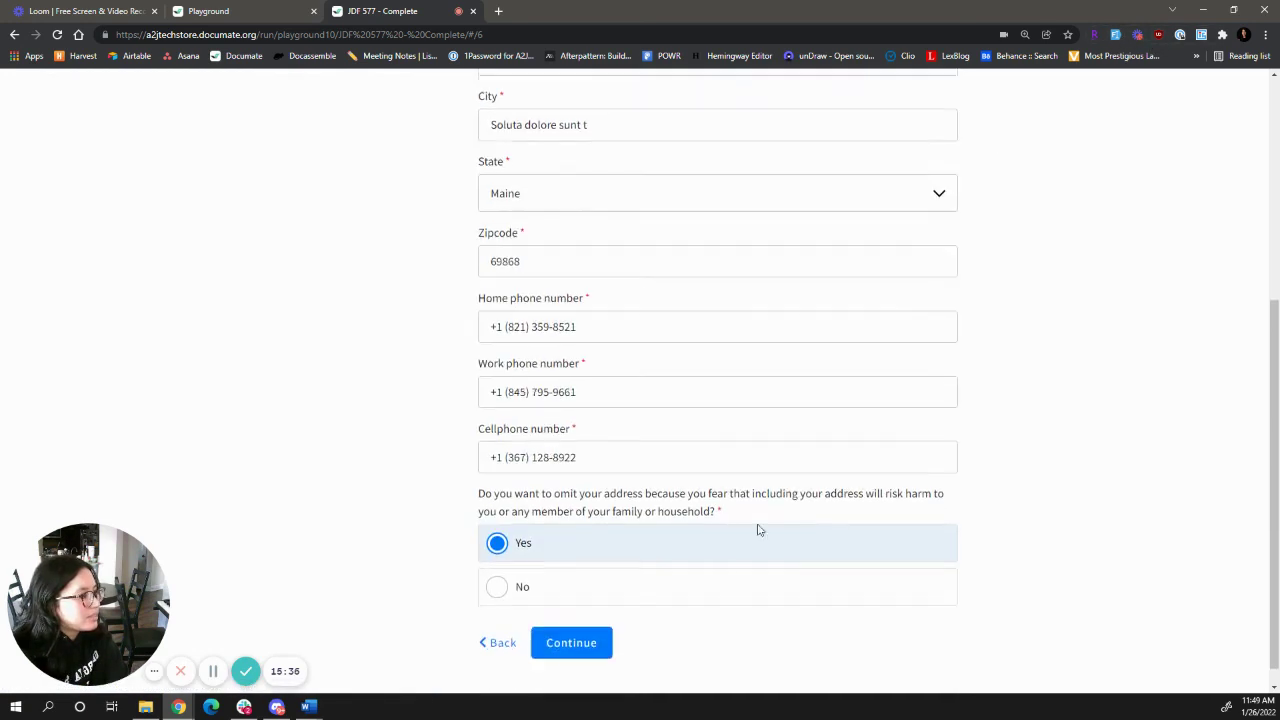
{"action": "left_click", "coordinate": [573, 637]}
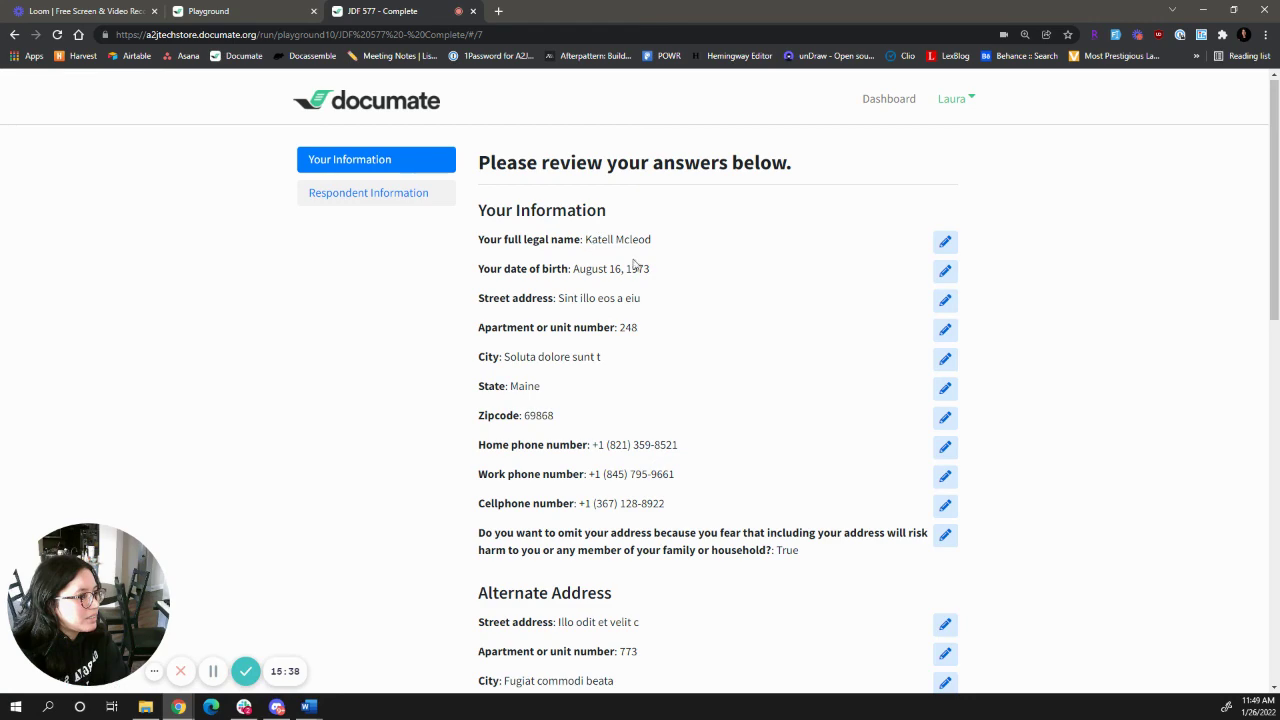
- Scroll through the full answer review and finish to reach the documents page
{"action": "scroll", "coordinate": [450, 486], "scroll_direction": "down", "scroll_amount": 7}
{"action": "scroll", "coordinate": [450, 486], "scroll_direction": "down", "scroll_amount": 3}
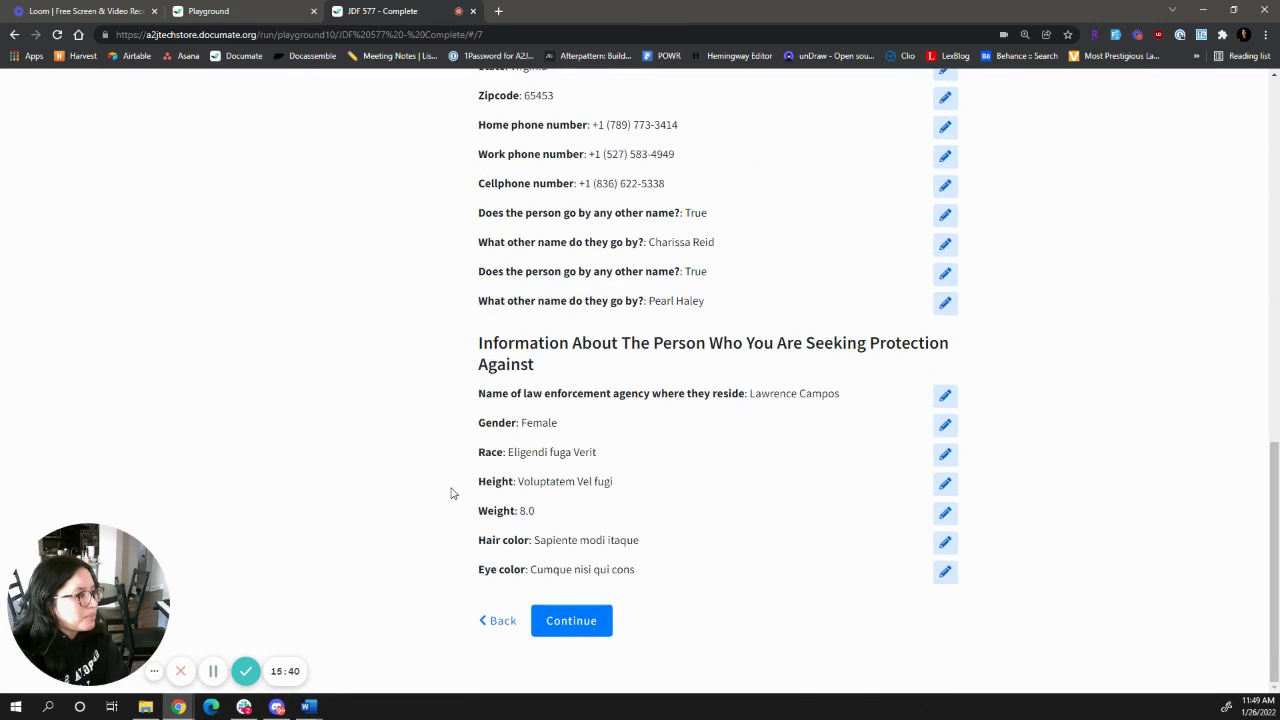
{"action": "left_click", "coordinate": [584, 625]}
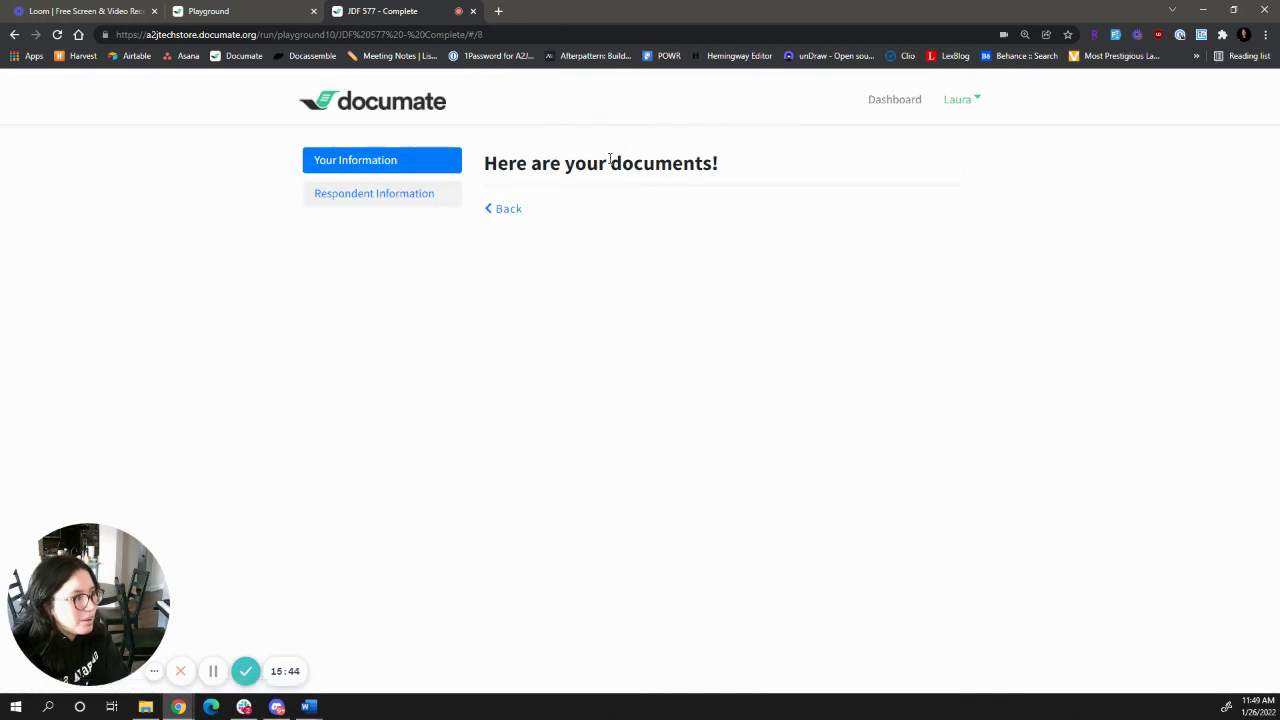